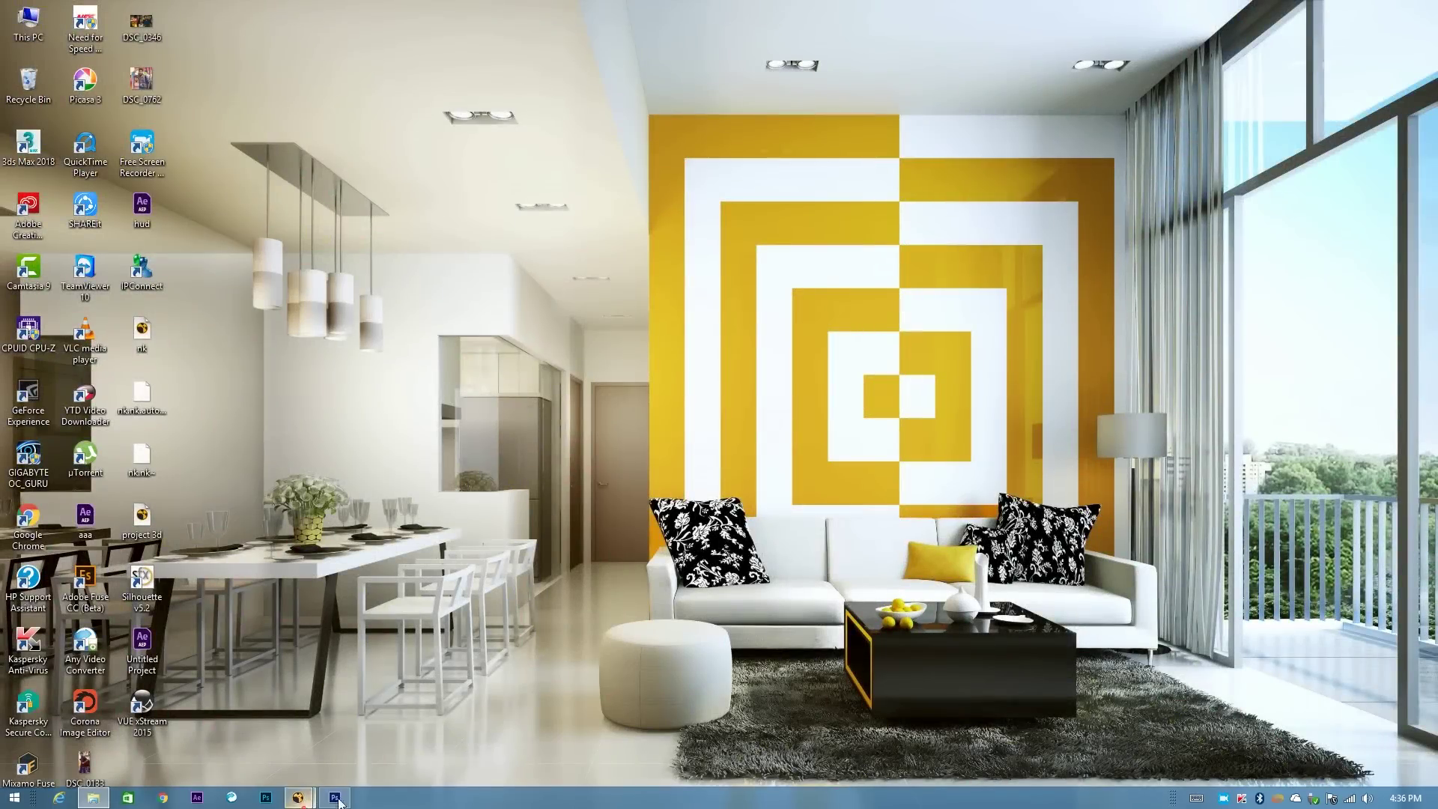
# Load the footage folder into NukeX as Read1 (1920x816, frames 225–329), place it above the Viewer, and view it.
pyautogui.moveTo(298, 797)
pyautogui.click(392, 744)
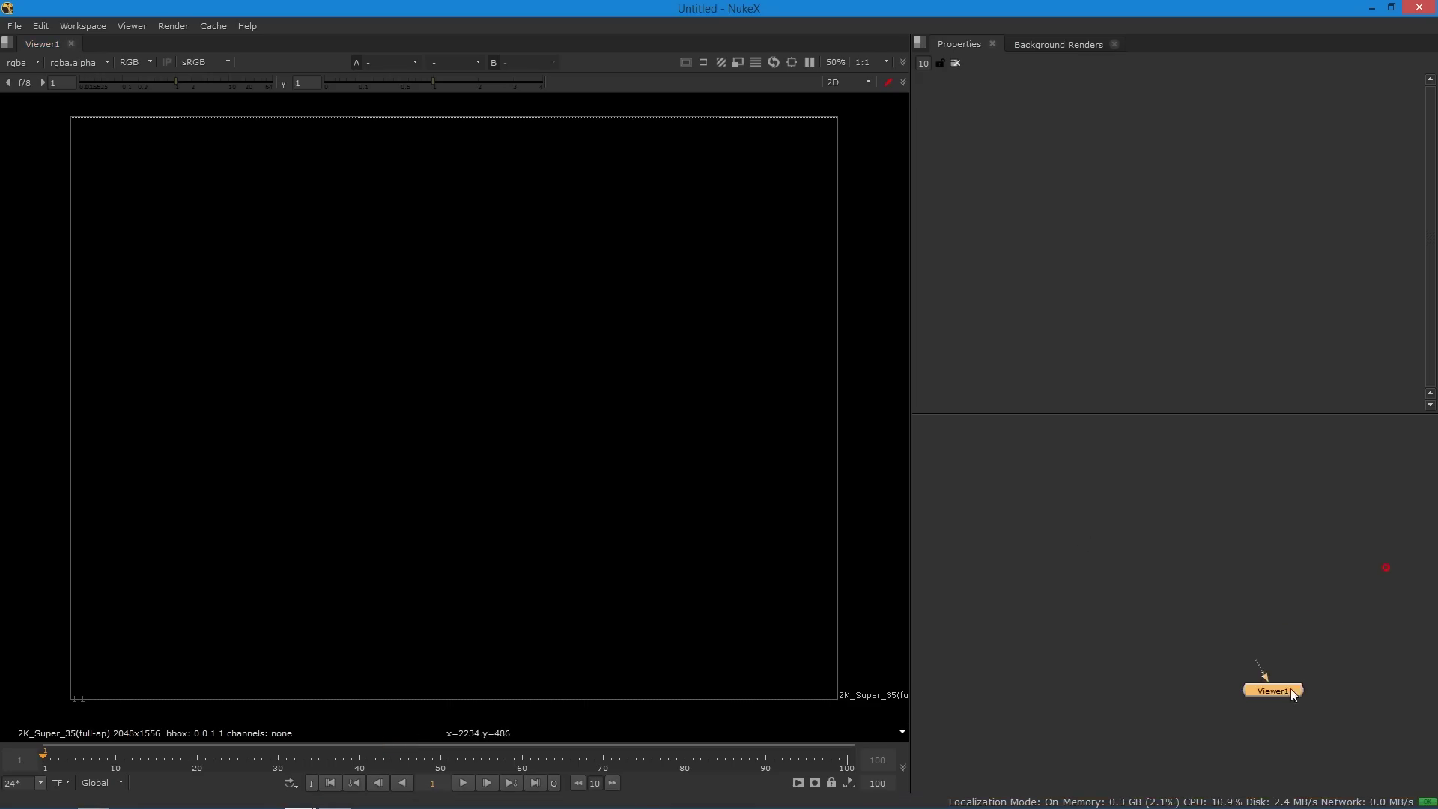
pyautogui.moveTo(1291, 689); pyautogui.dragTo(1299, 676)
pyautogui.click(1261, 599)
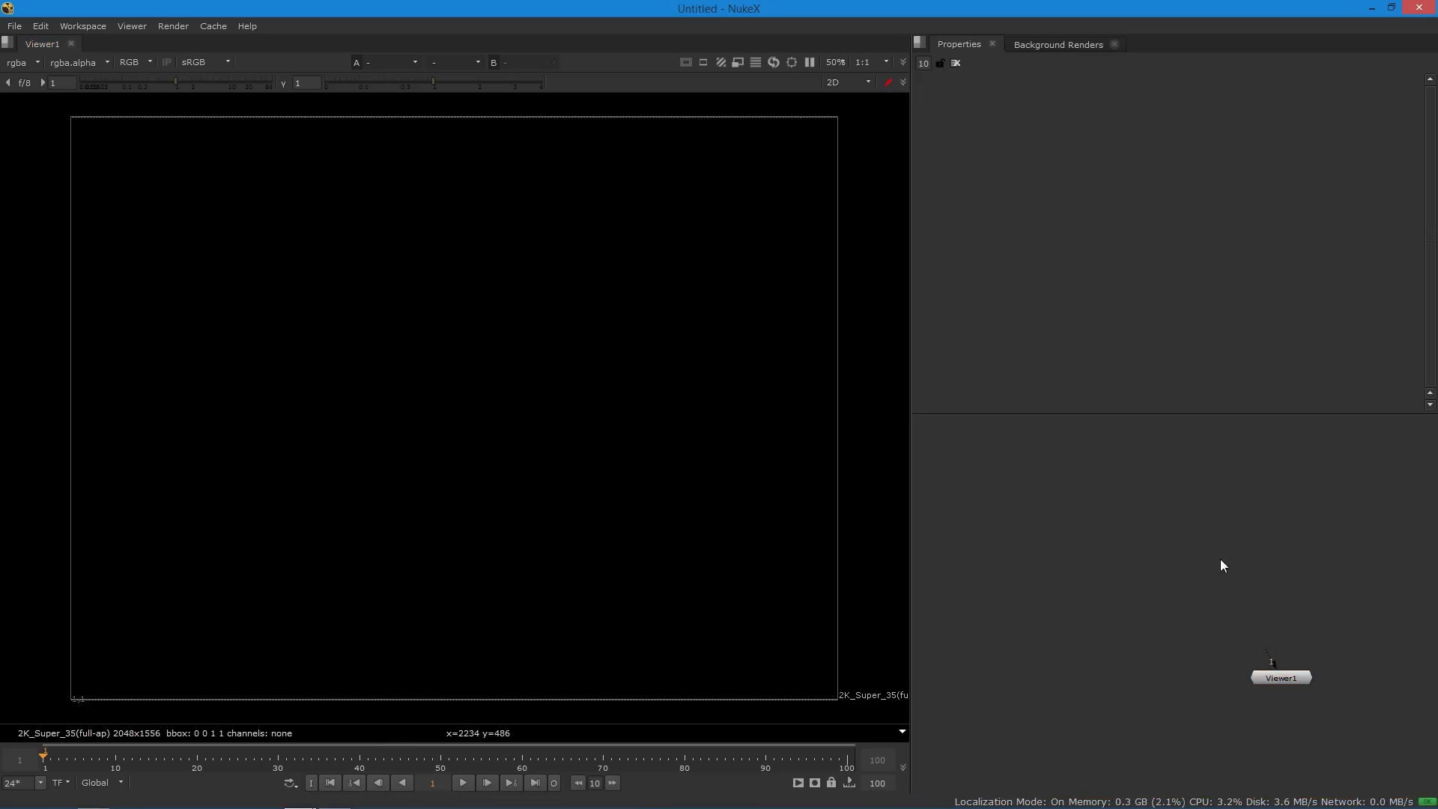
pyautogui.moveTo(1437, 374); pyautogui.dragTo(1173, 543)
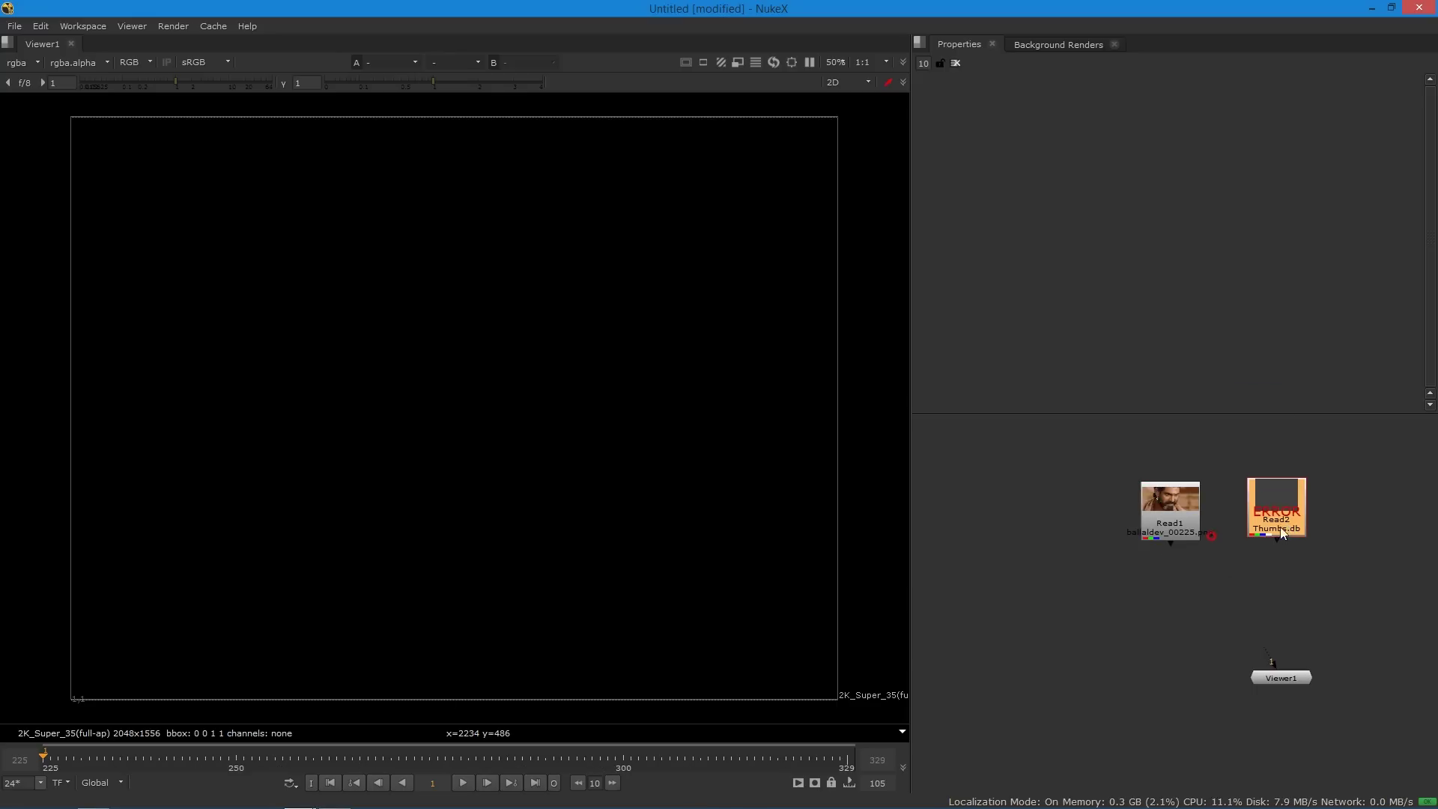
pyautogui.moveTo(1162, 533); pyautogui.dragTo(1145, 545)
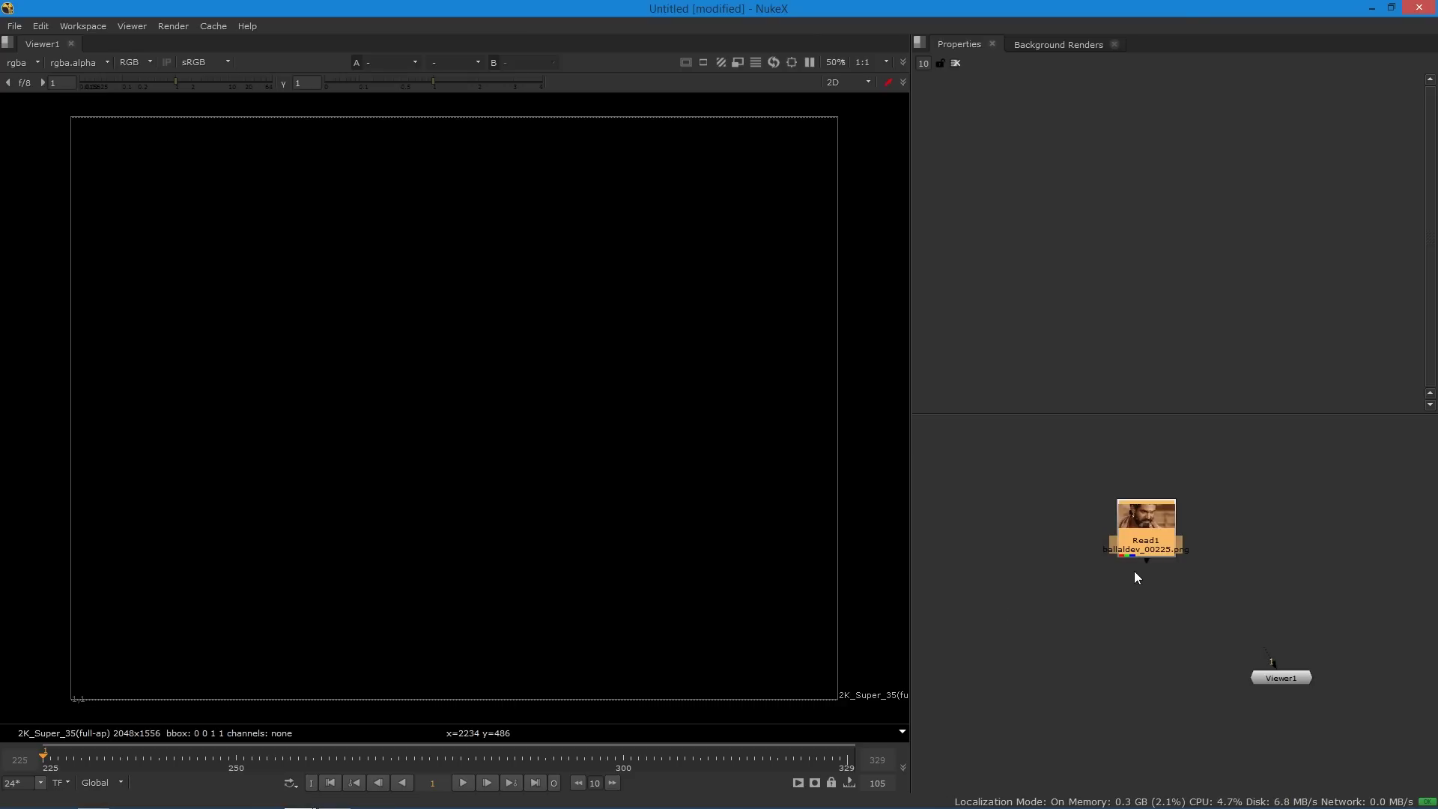
pyautogui.moveTo(1165, 527); pyautogui.dragTo(1276, 506)
pyautogui.press('1')
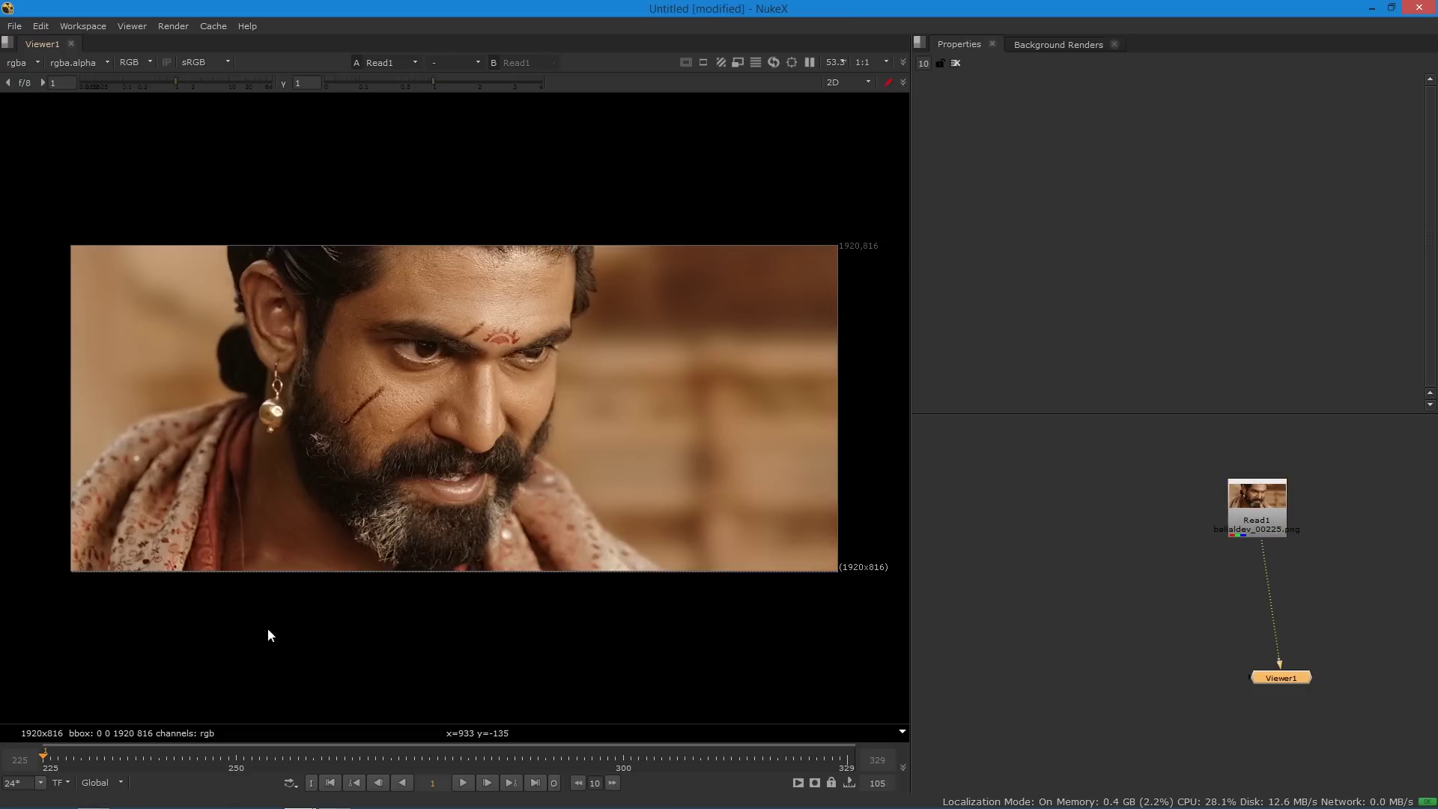
# Limit the timeline to the In/Out range, play the footage through, and stop on frame 284.
pyautogui.click(109, 787)
pyautogui.click(111, 754)
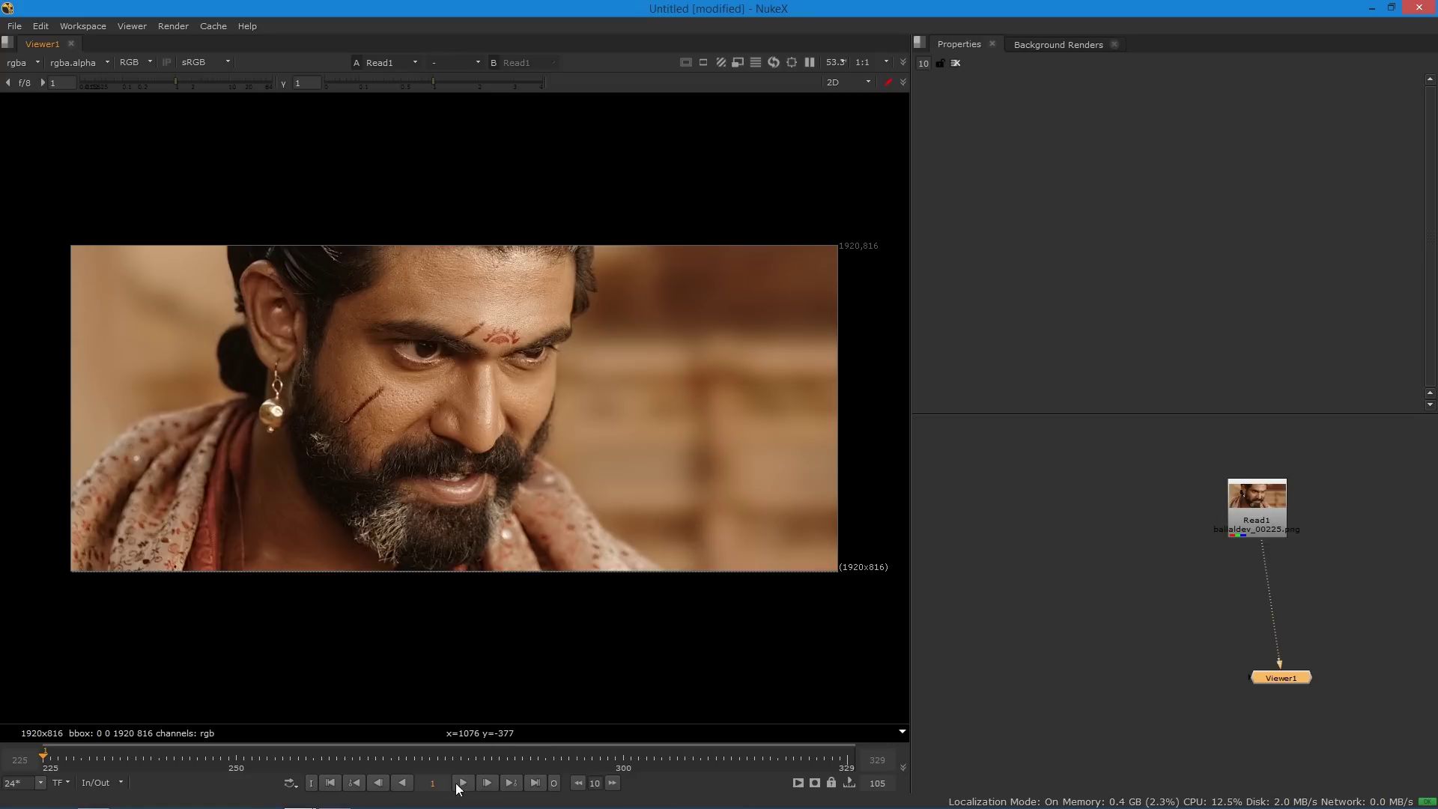
pyautogui.click(98, 759)
pyautogui.click(461, 785)
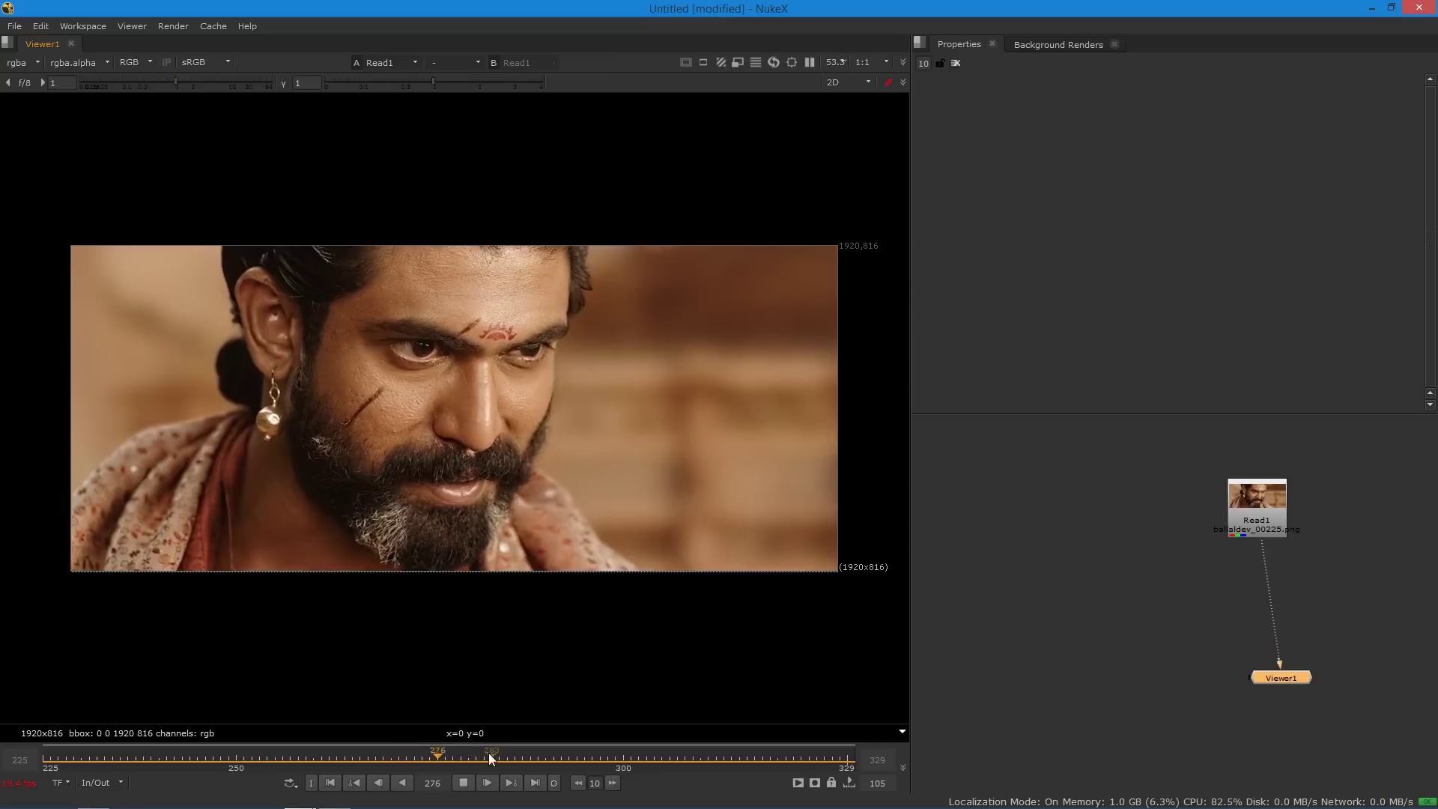
pyautogui.click(466, 784)
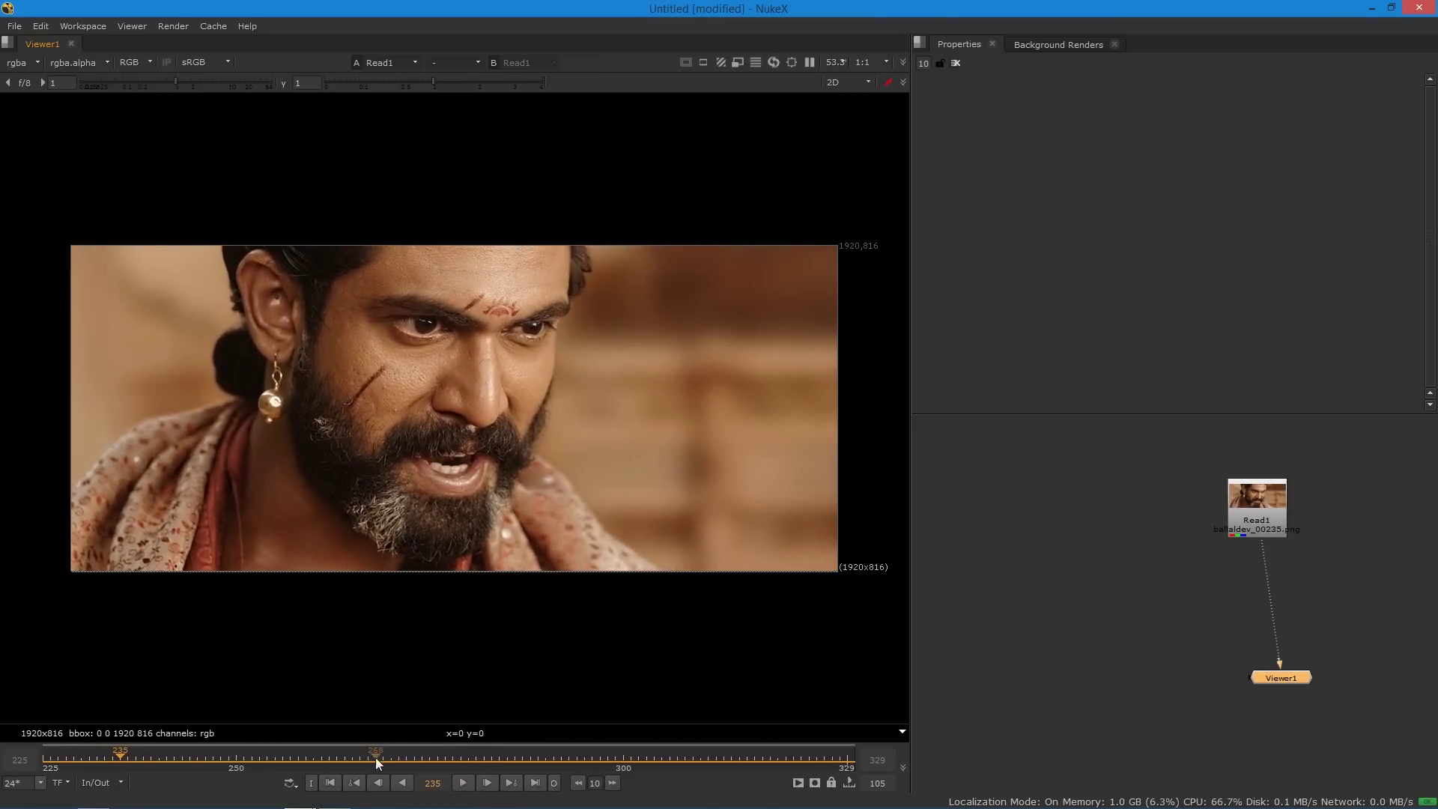
pyautogui.moveTo(375, 757); pyautogui.dragTo(500, 761)
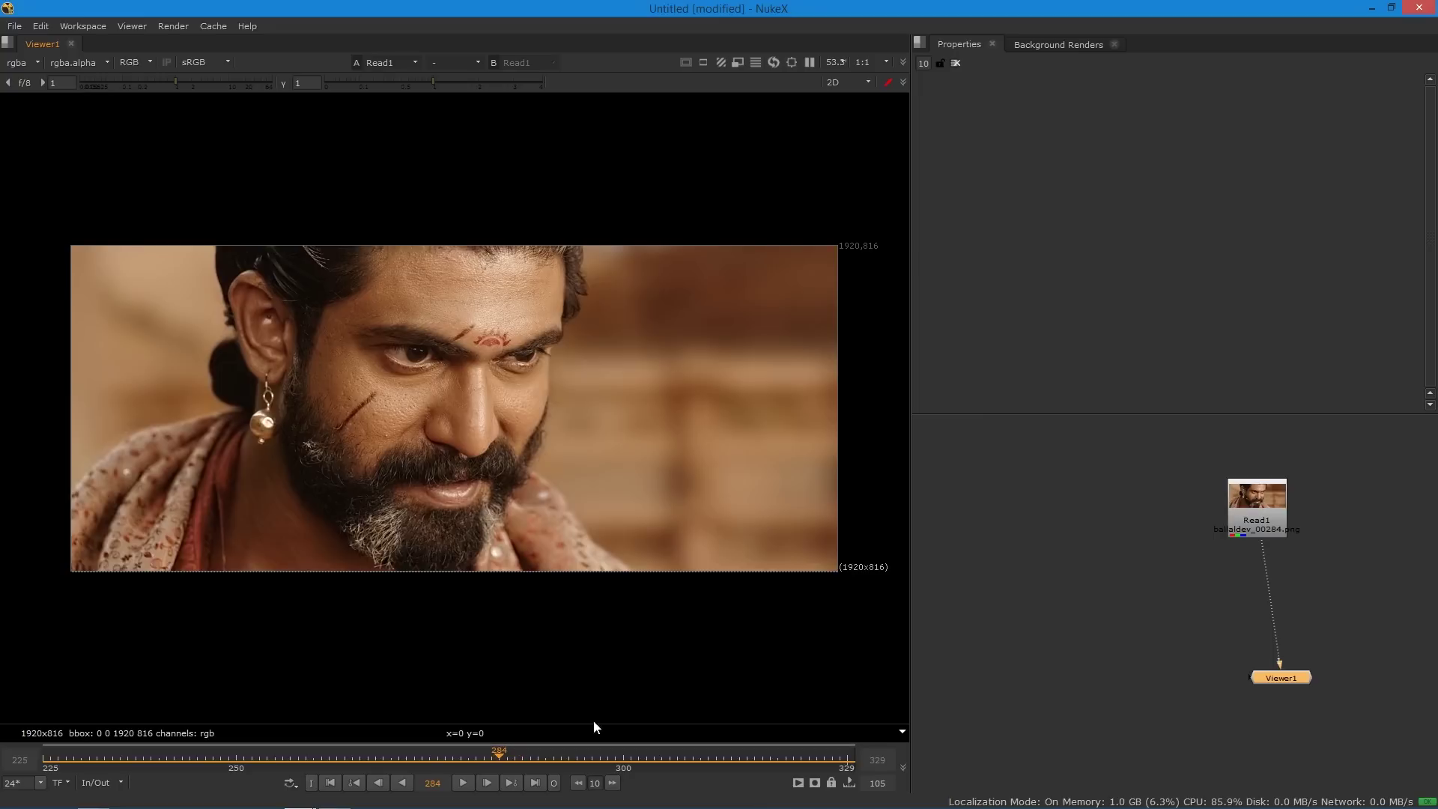
pyautogui.click(1085, 516)
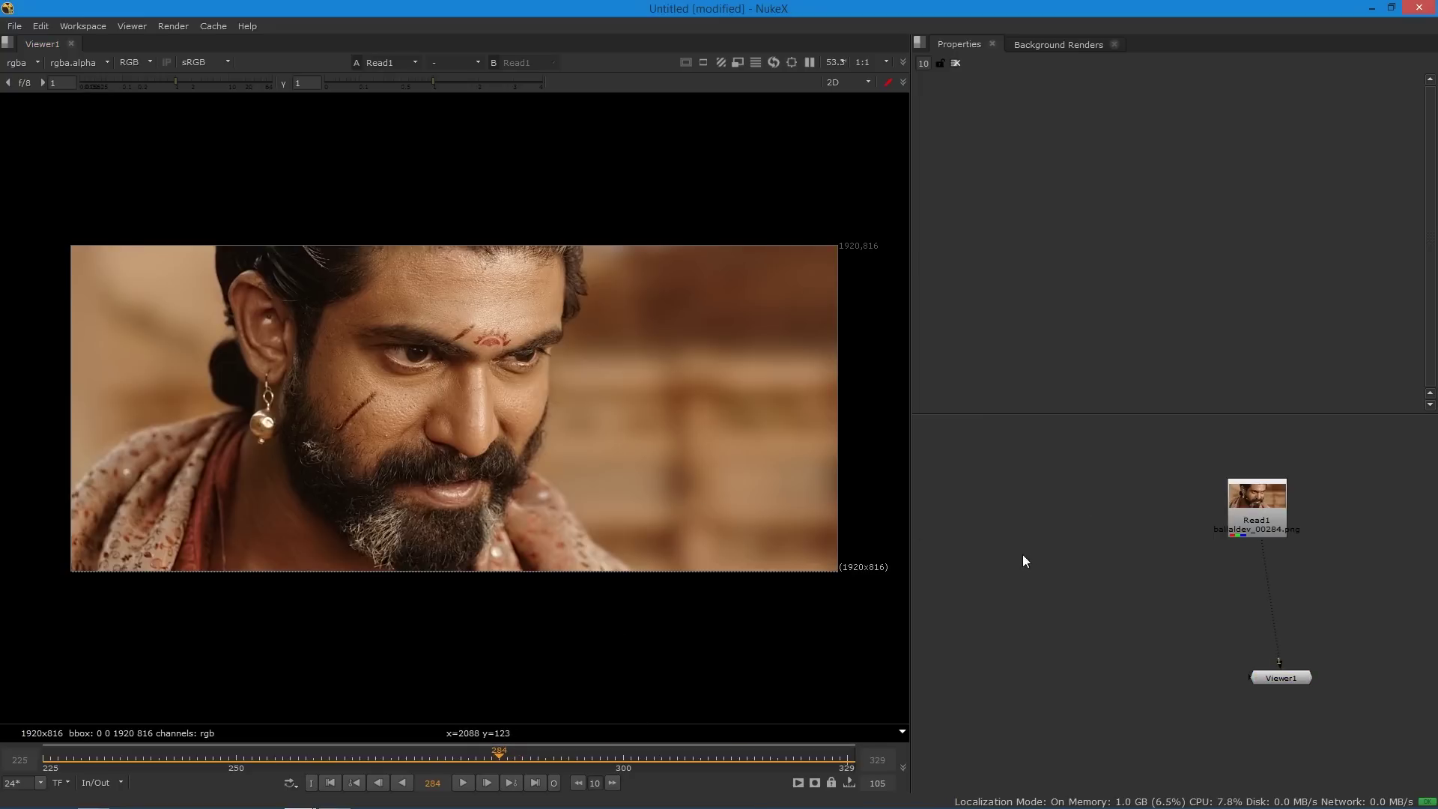
# Change the project's full size format from 2K_Super_35 to 1920x816 in Project Settings.
pyautogui.press('s')
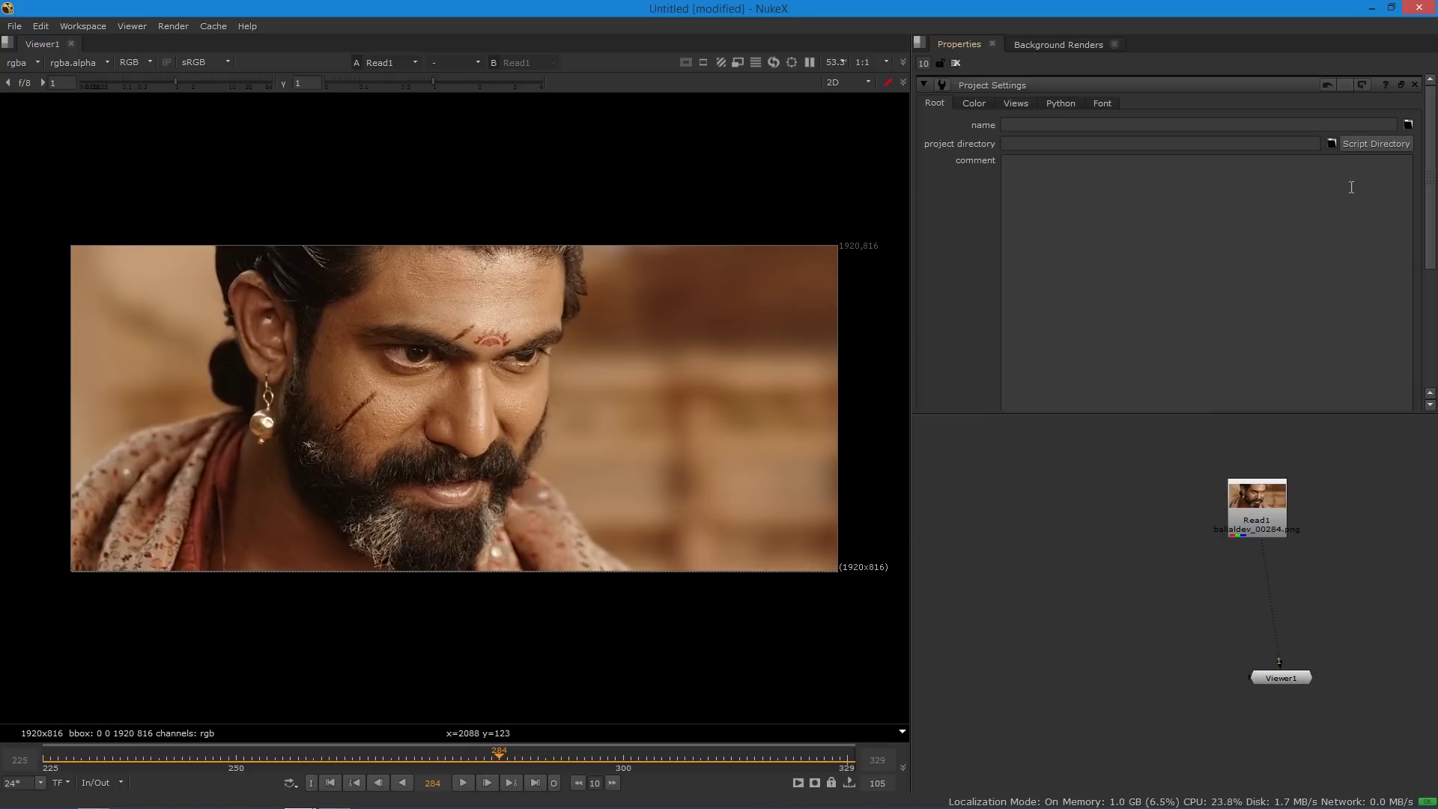
pyautogui.scroll(-5, 1422, 204)
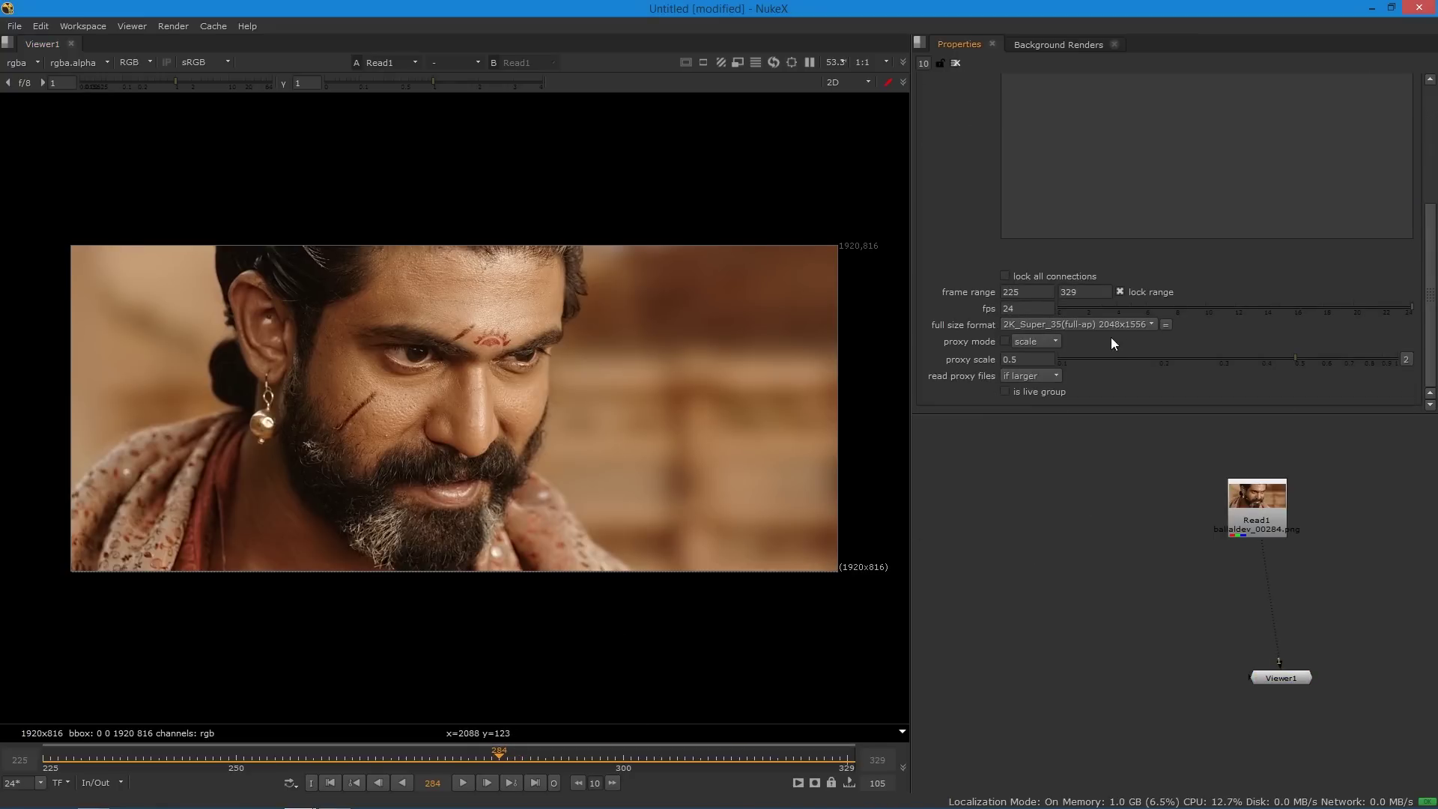
pyautogui.click(1118, 326)
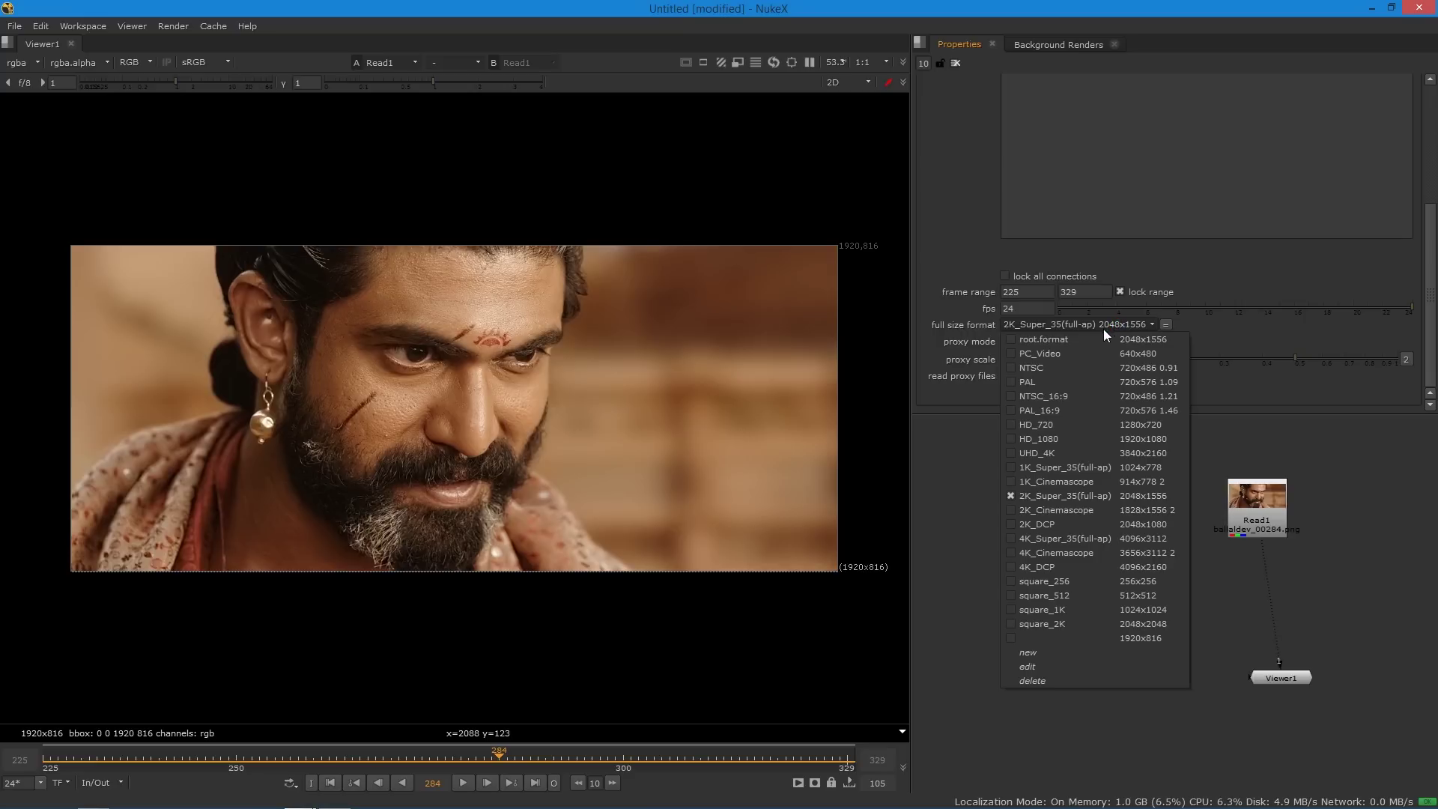
pyautogui.click(1076, 637)
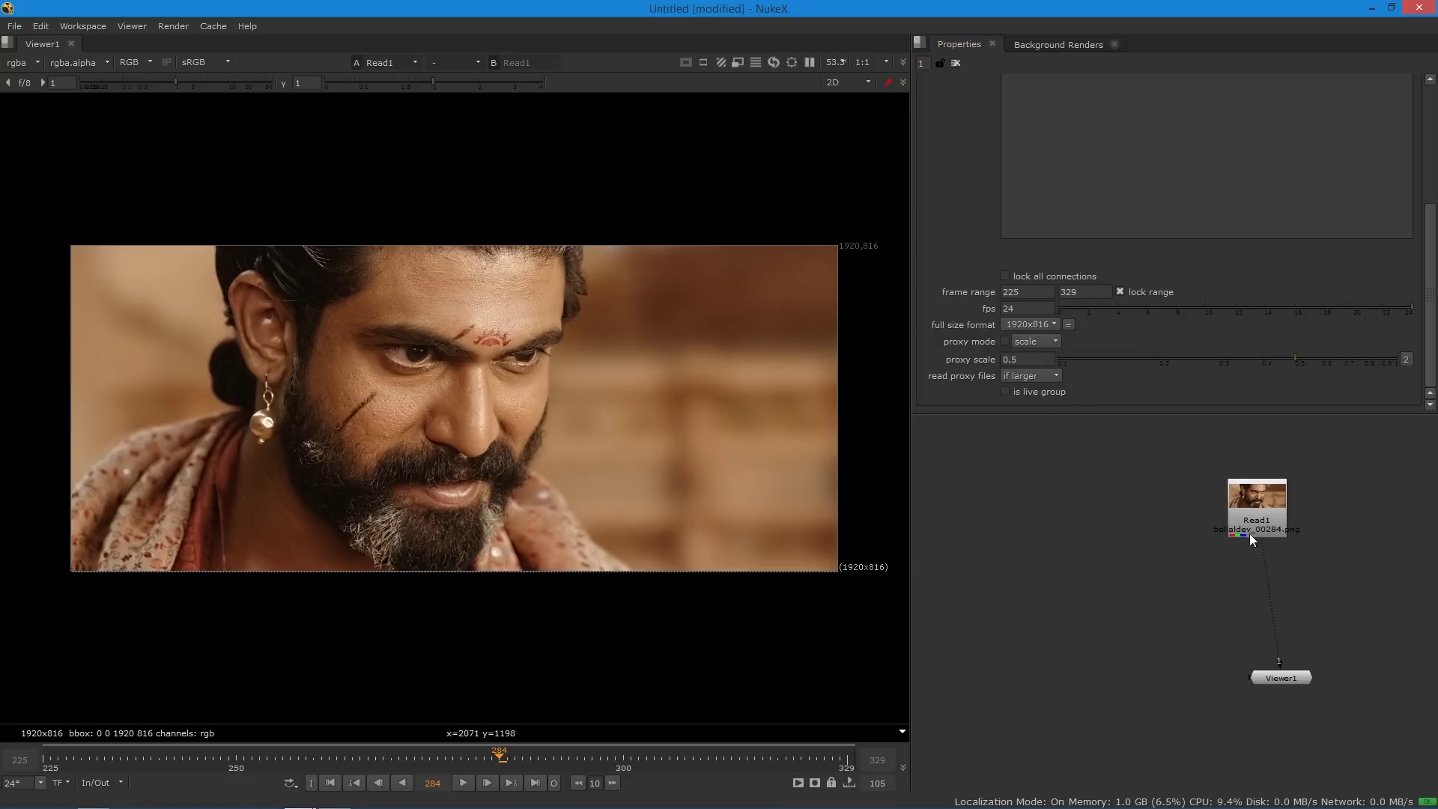
# Add a PlanarTracker roto node (Roto1) beneath Read1 using the 'pl' node search.
pyautogui.moveTo(1251, 538); pyautogui.dragTo(1275, 534)
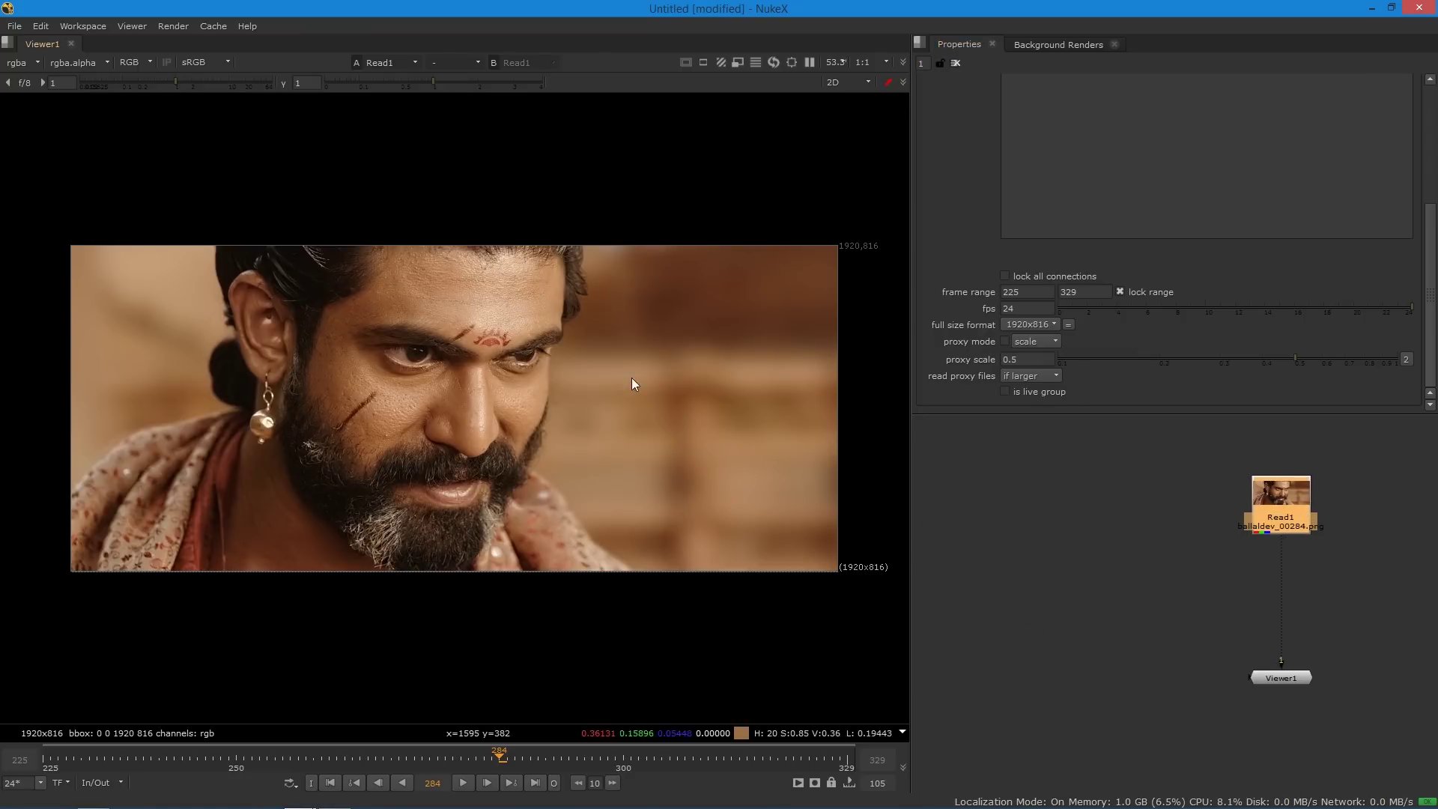
pyautogui.scroll(5, 436, 311)
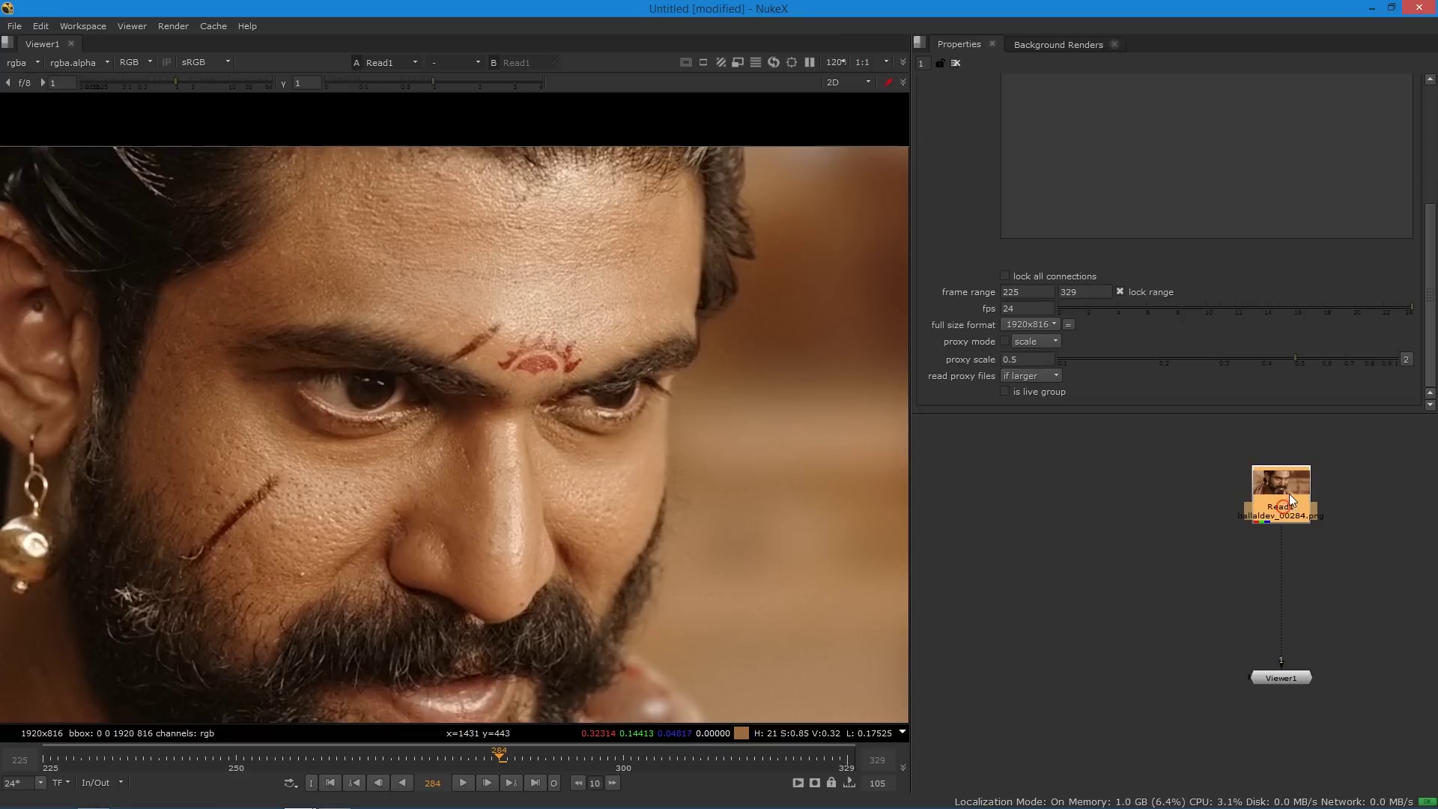
pyautogui.press('Tab')
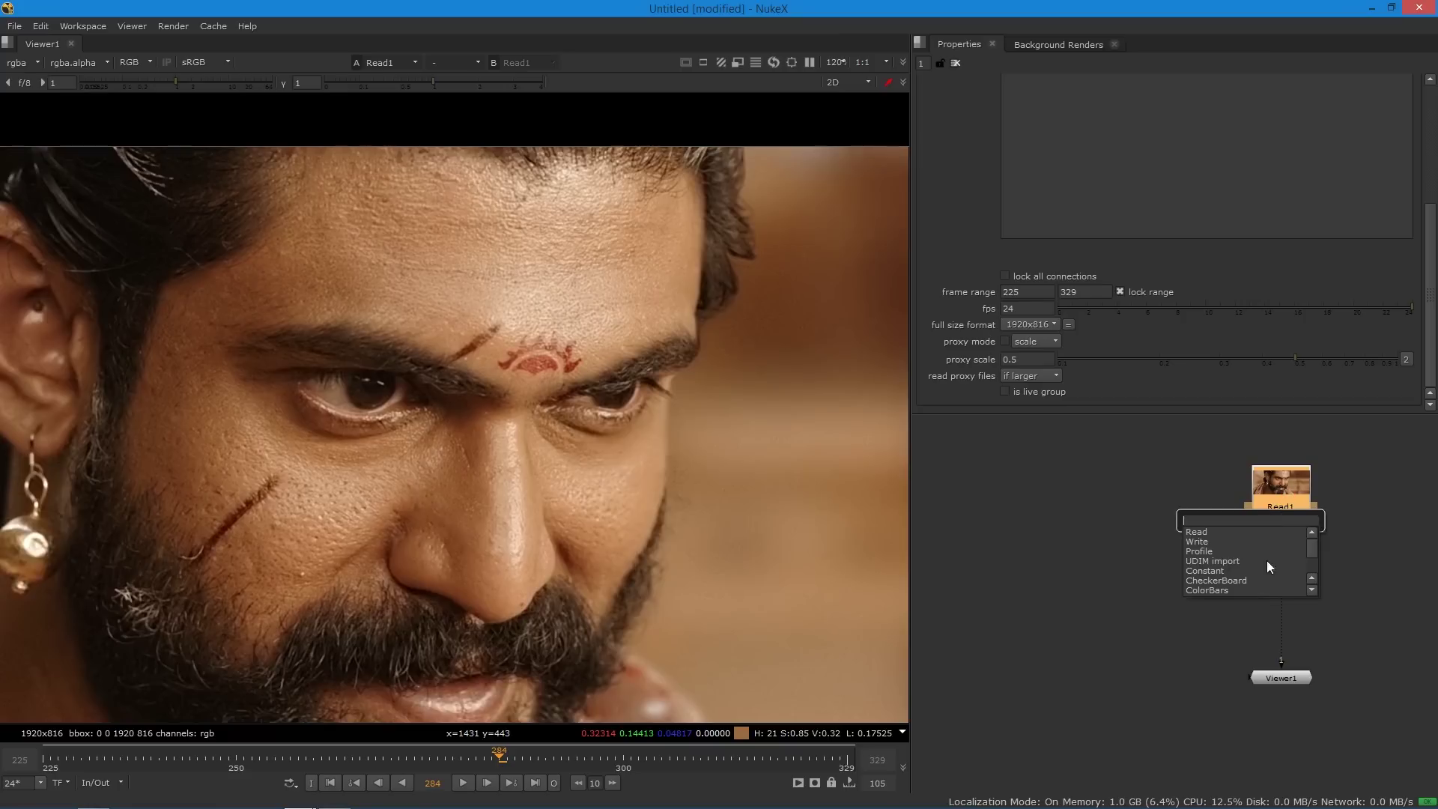
pyautogui.write('pl')
pyautogui.click(1229, 551)
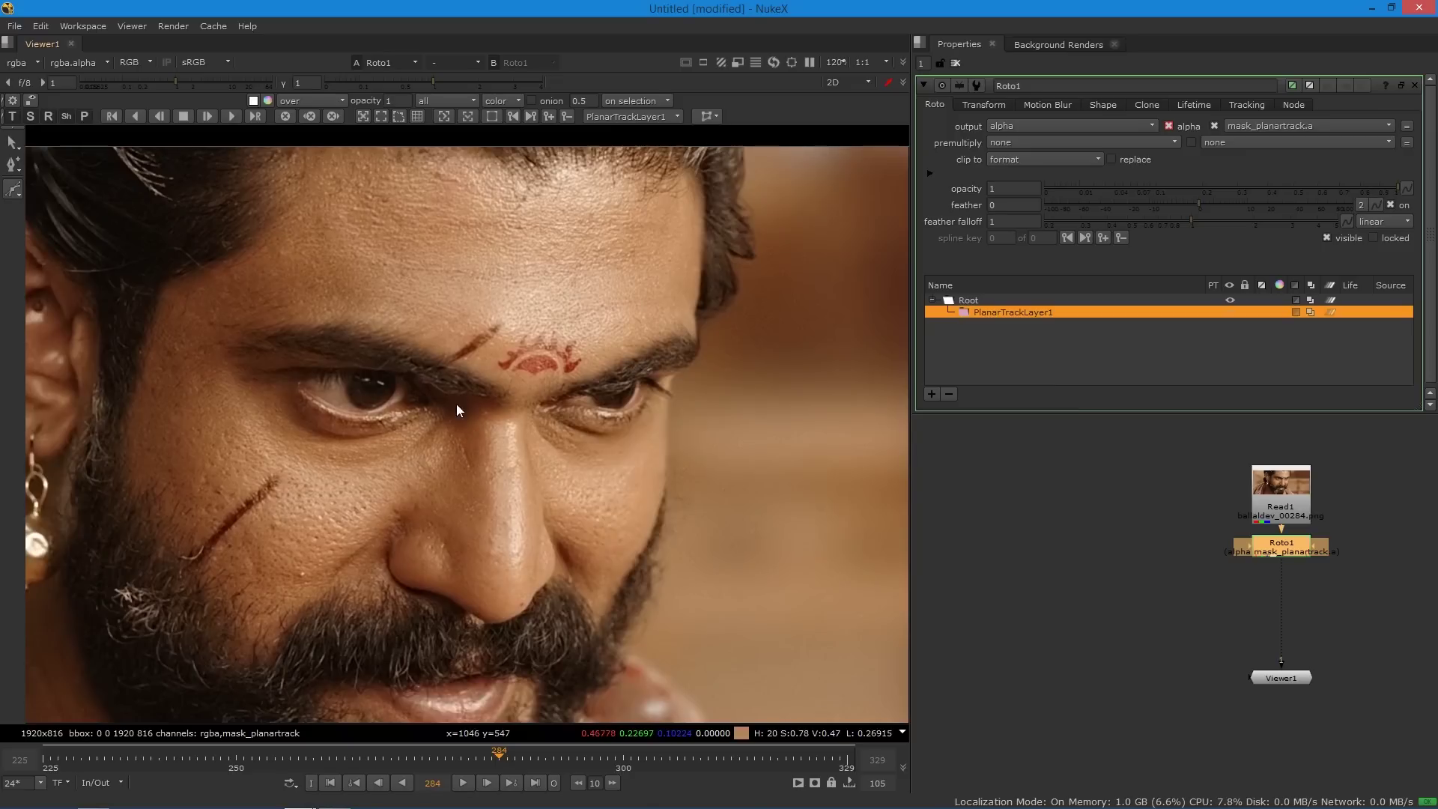
# Draw a closed eleven-point Bezier outline around the red forehead mark between the brows.
pyautogui.scroll(3, 505, 300)
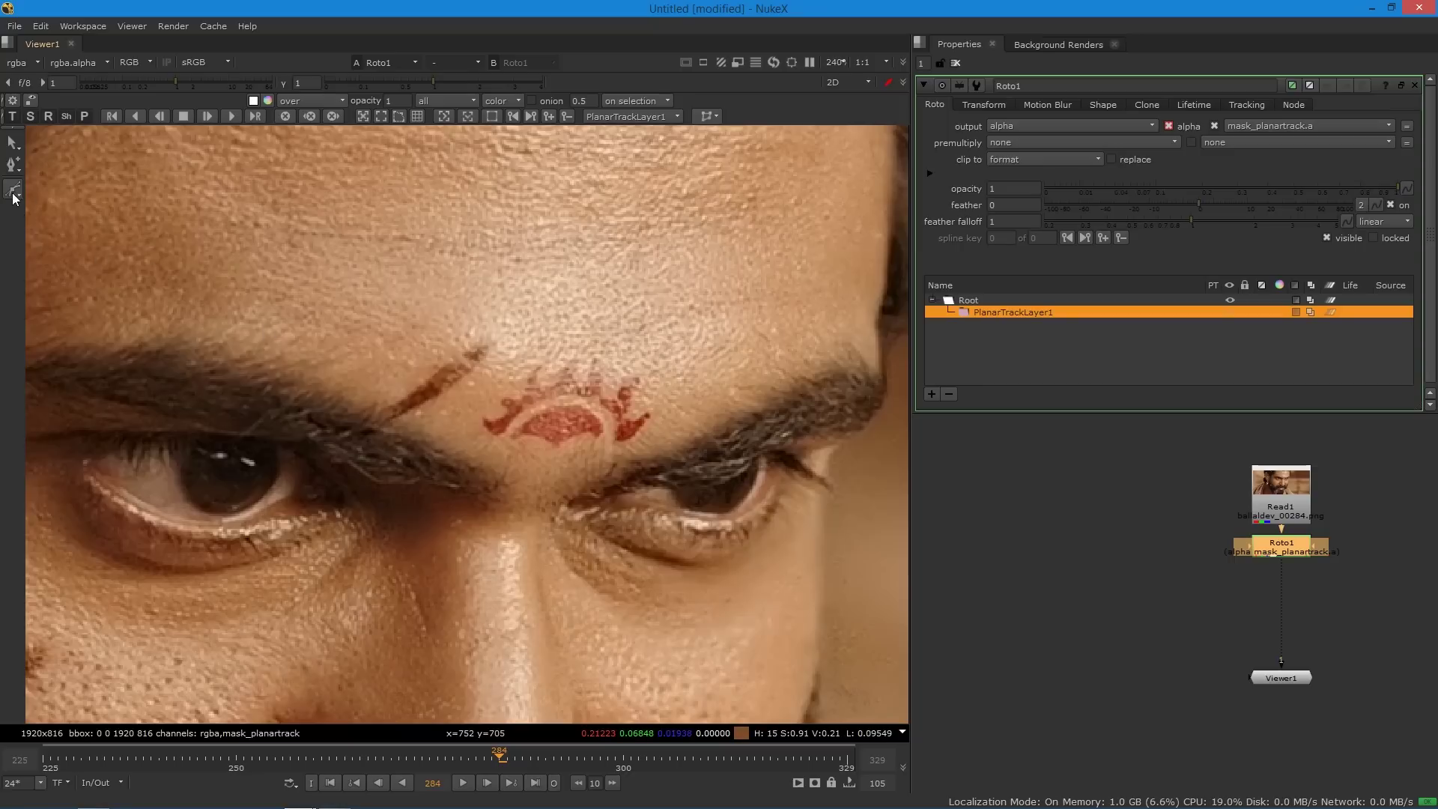
pyautogui.click(360, 384)
pyautogui.click(427, 348)
pyautogui.click(492, 315)
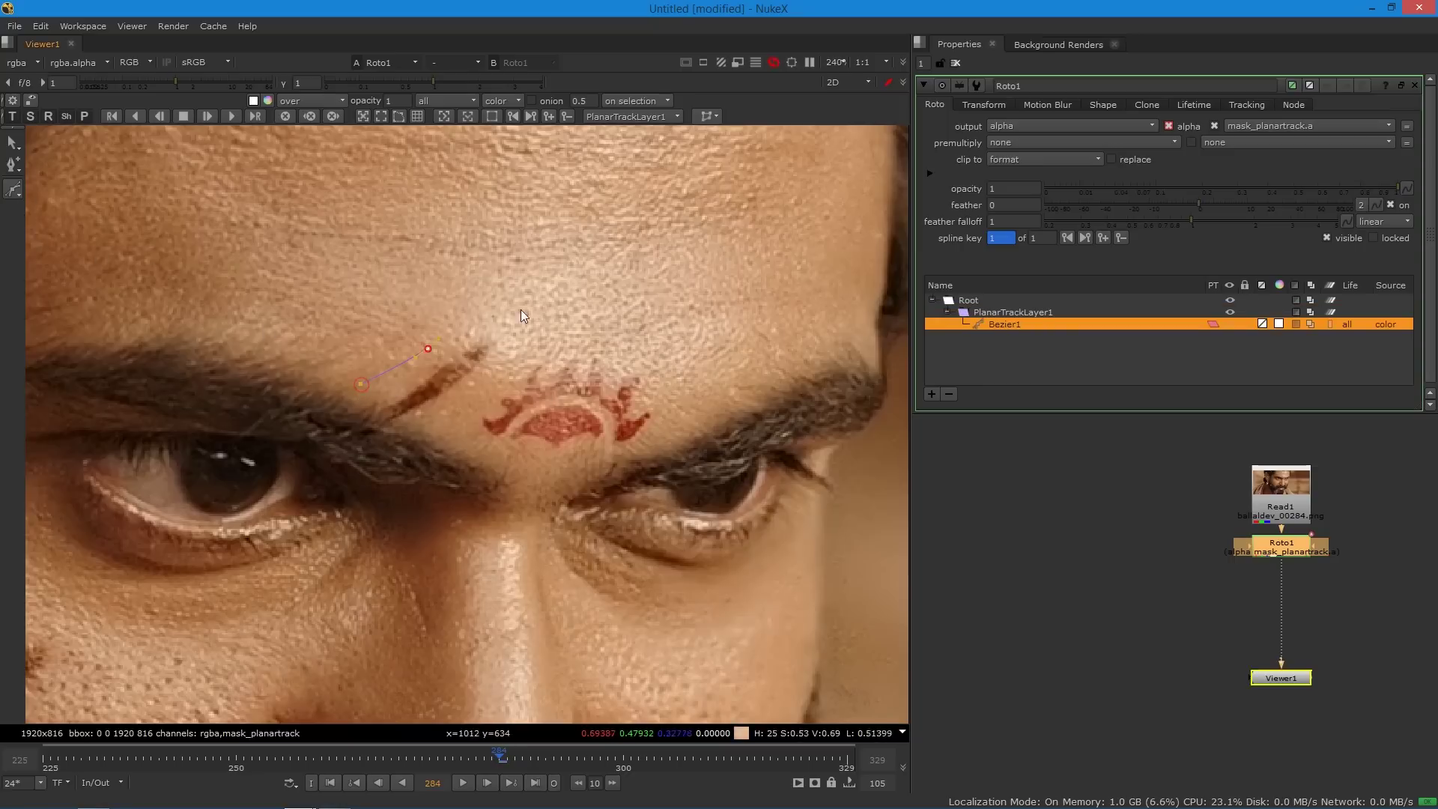
pyautogui.click(590, 310)
pyautogui.click(701, 353)
pyautogui.click(727, 396)
pyautogui.click(663, 451)
pyautogui.click(580, 470)
pyautogui.click(519, 481)
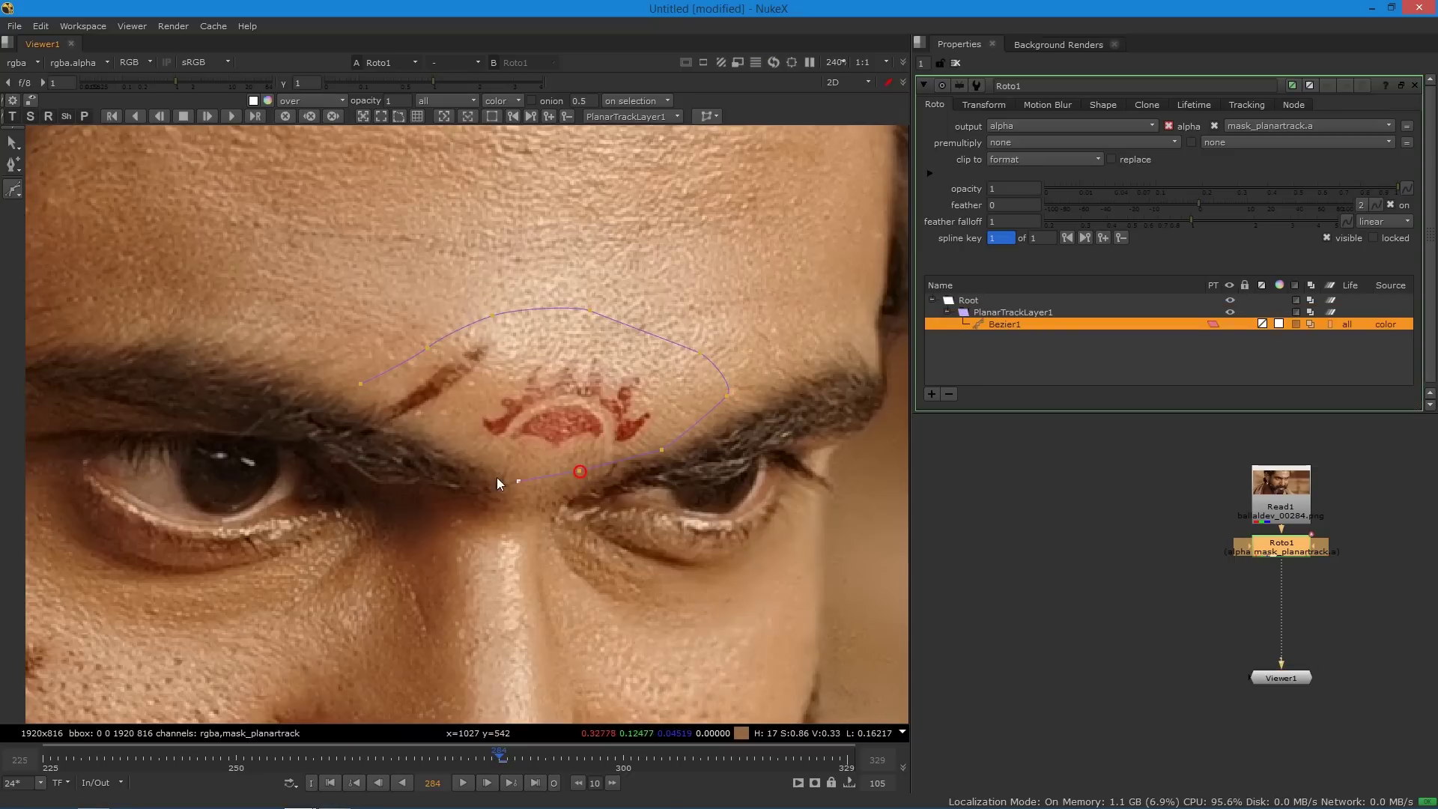
pyautogui.click(450, 452)
pyautogui.click(349, 410)
pyautogui.click(360, 384)
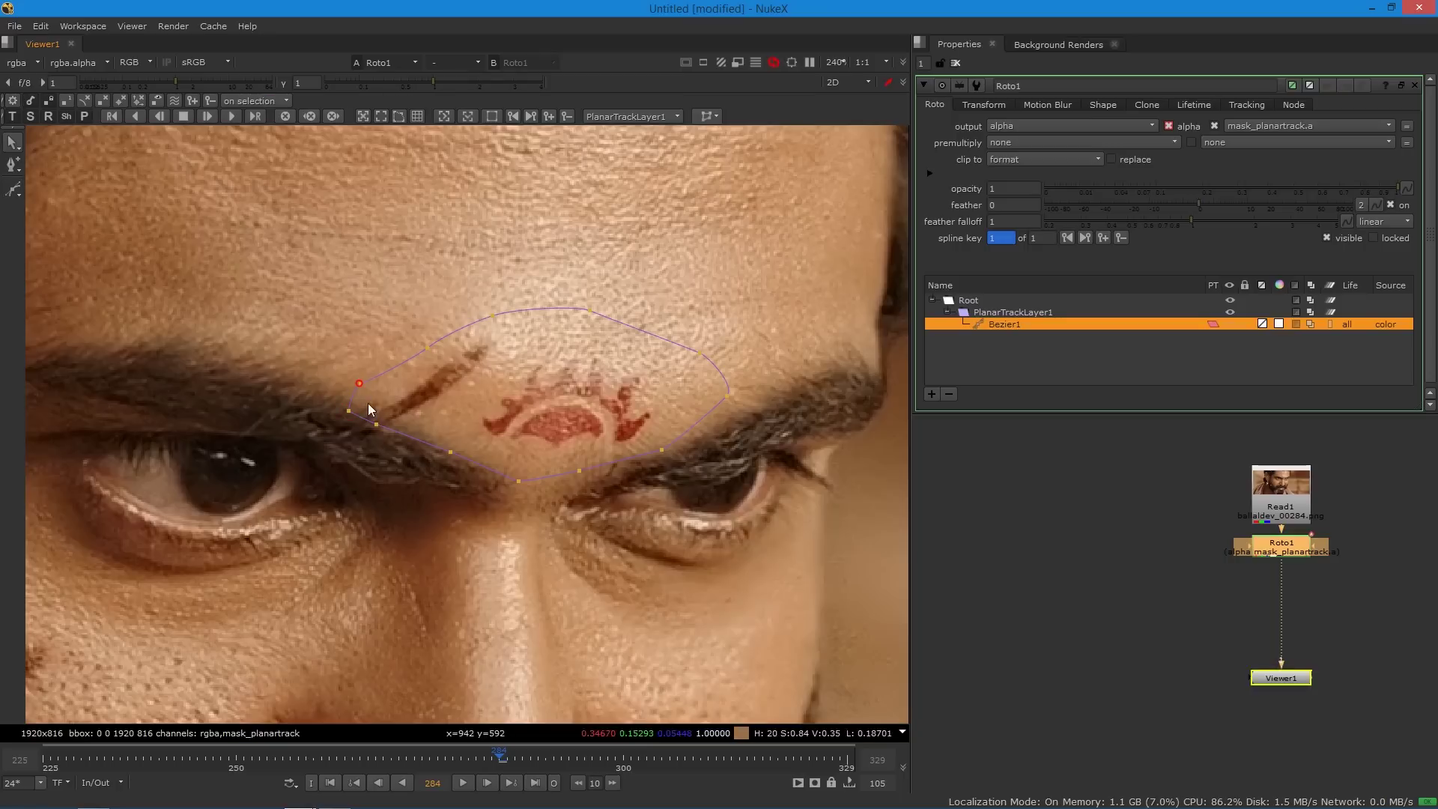
# Adjust the outline's top, lower and right points to fit the mark, then select Roto1.
pyautogui.click(375, 425)
pyautogui.moveTo(587, 312); pyautogui.dragTo(595, 325)
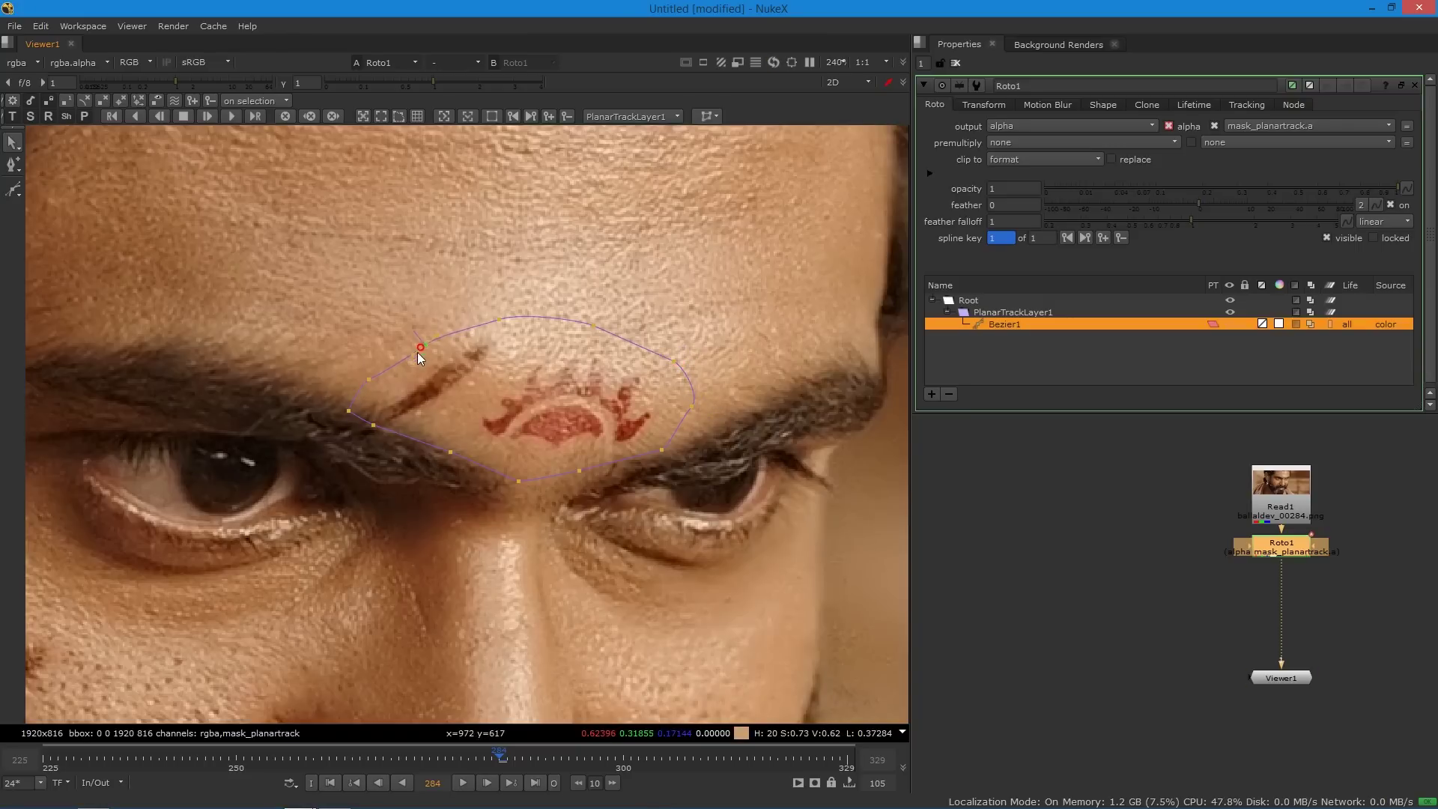
pyautogui.click(450, 451)
pyautogui.moveTo(518, 482); pyautogui.dragTo(585, 473)
pyautogui.moveTo(661, 450); pyautogui.dragTo(664, 445)
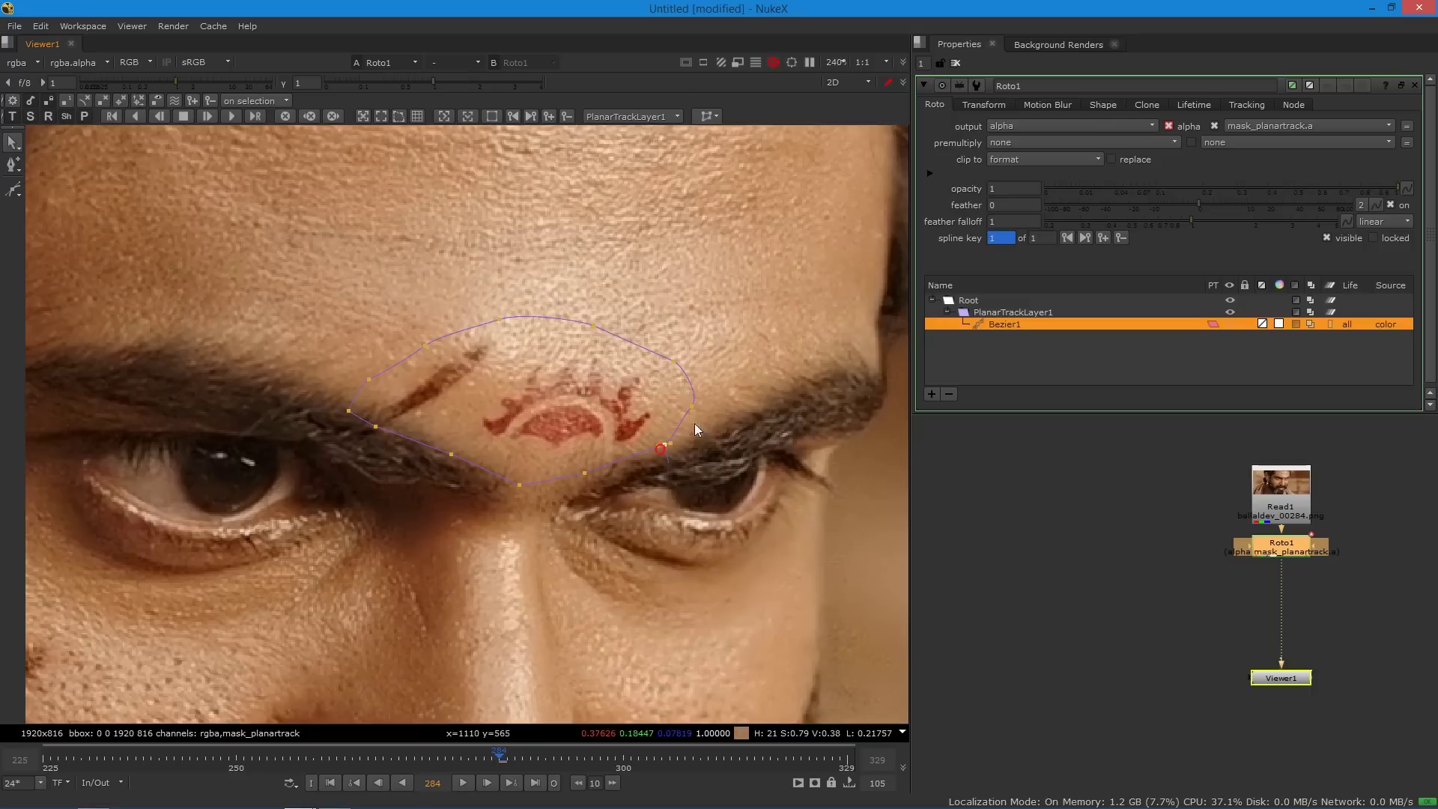
pyautogui.click(693, 405)
pyautogui.click(1289, 553)
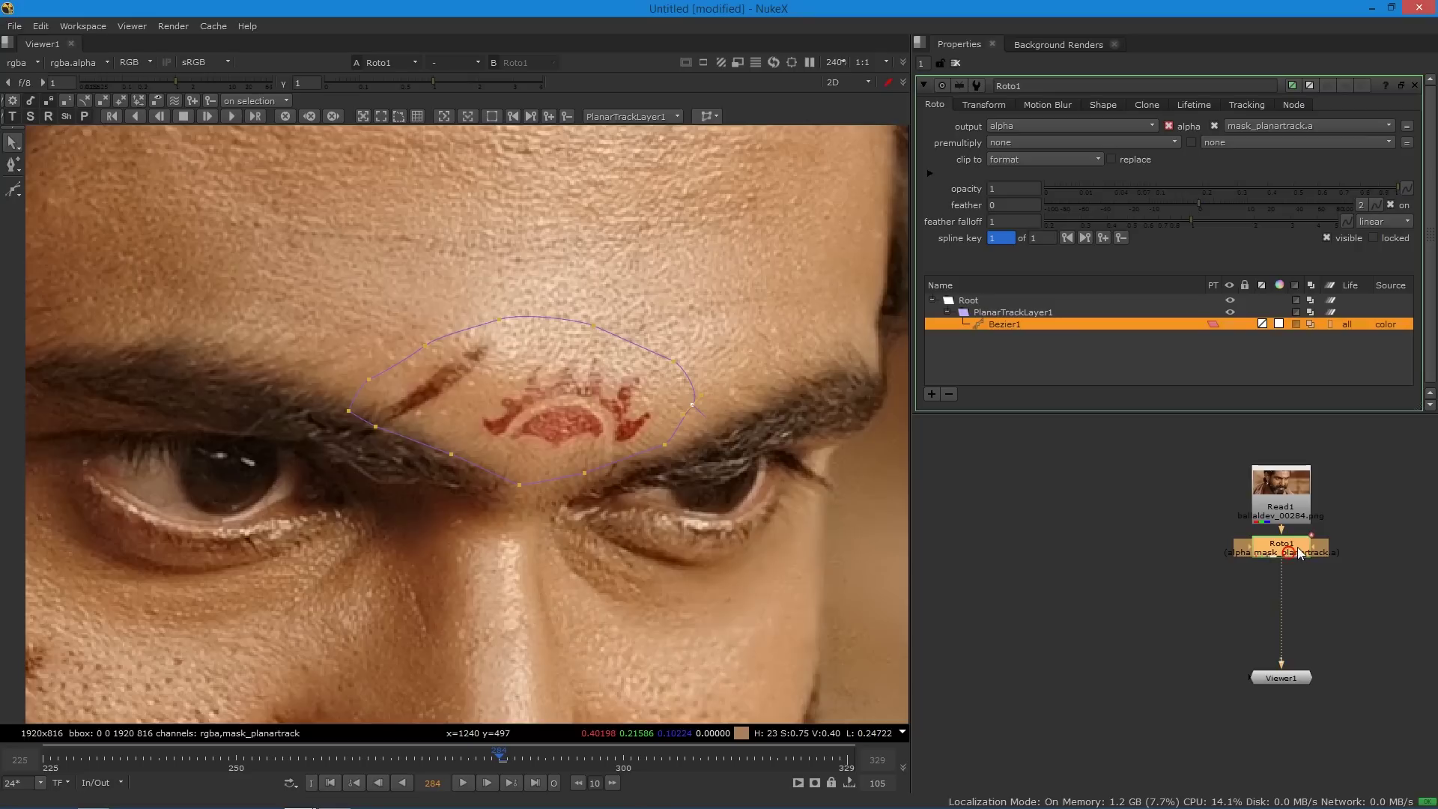
# Replace Roto1 with a fresh PlanarTracker node under Read1, starting from frame 225.
pyautogui.press('Delete')
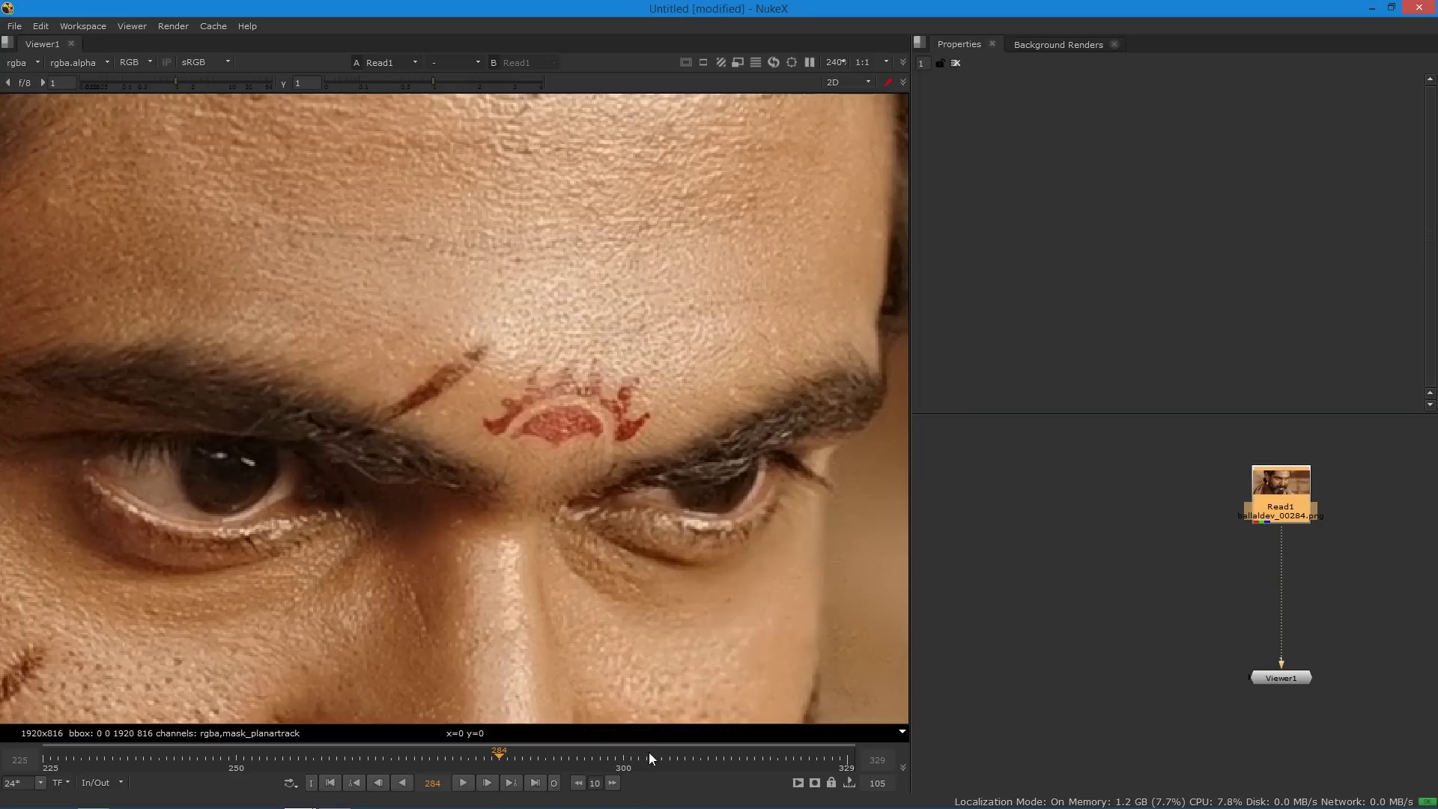
pyautogui.click(330, 783)
pyautogui.press('Tab')
pyautogui.write('pl')
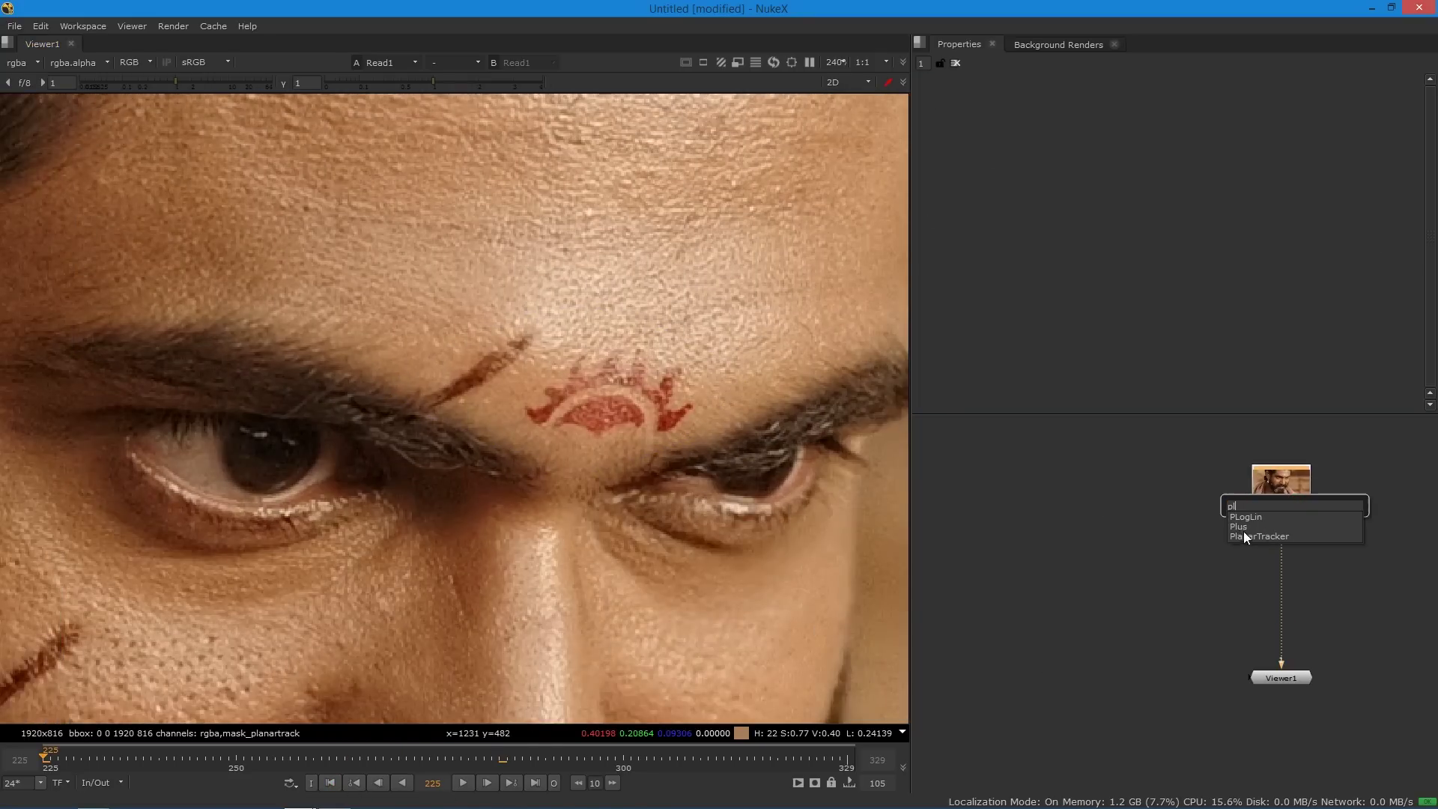
pyautogui.click(1244, 537)
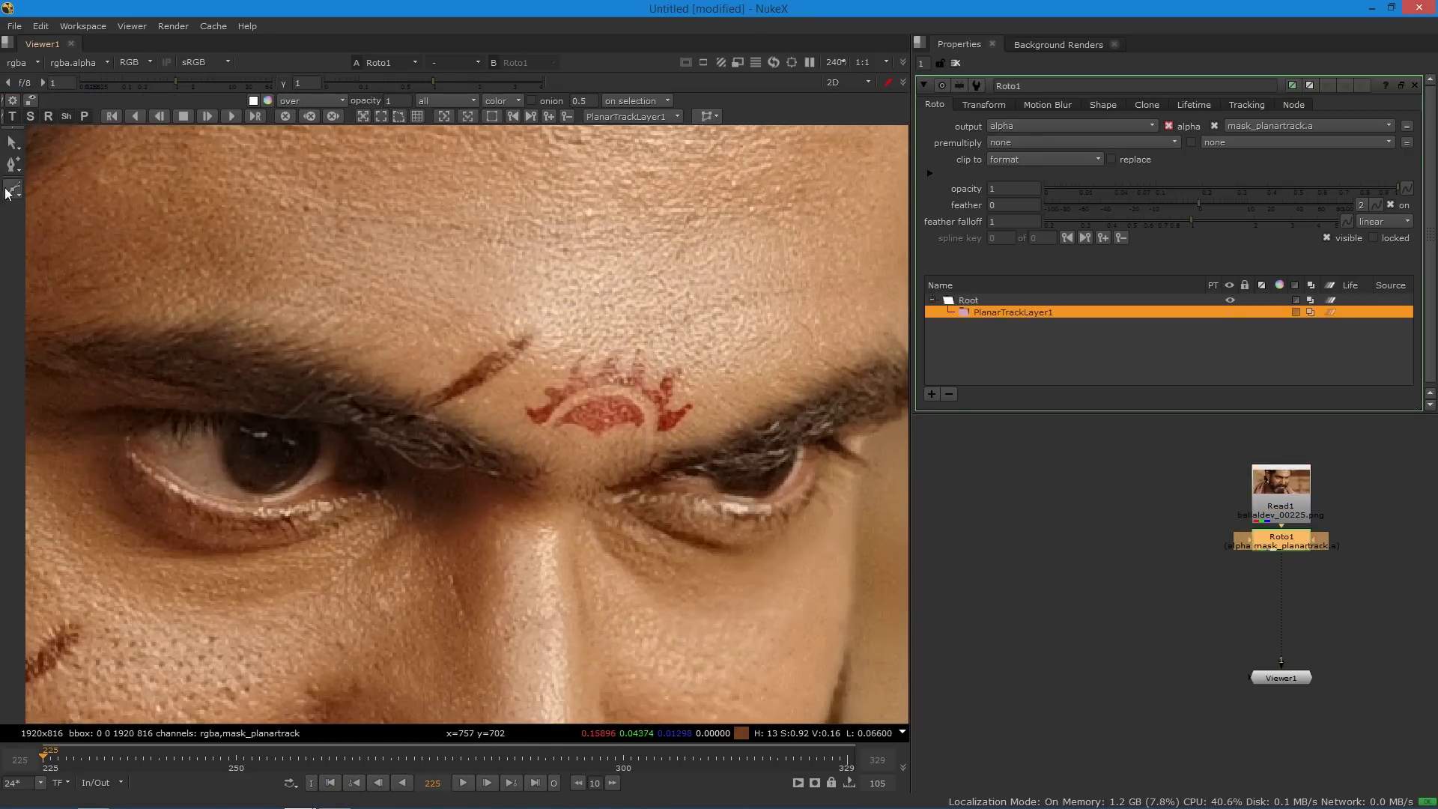
# Draw a new closed Bezier outline around the forehead mark along the brows.
pyautogui.click(405, 378)
pyautogui.click(466, 342)
pyautogui.click(524, 319)
pyautogui.click(583, 307)
pyautogui.click(664, 332)
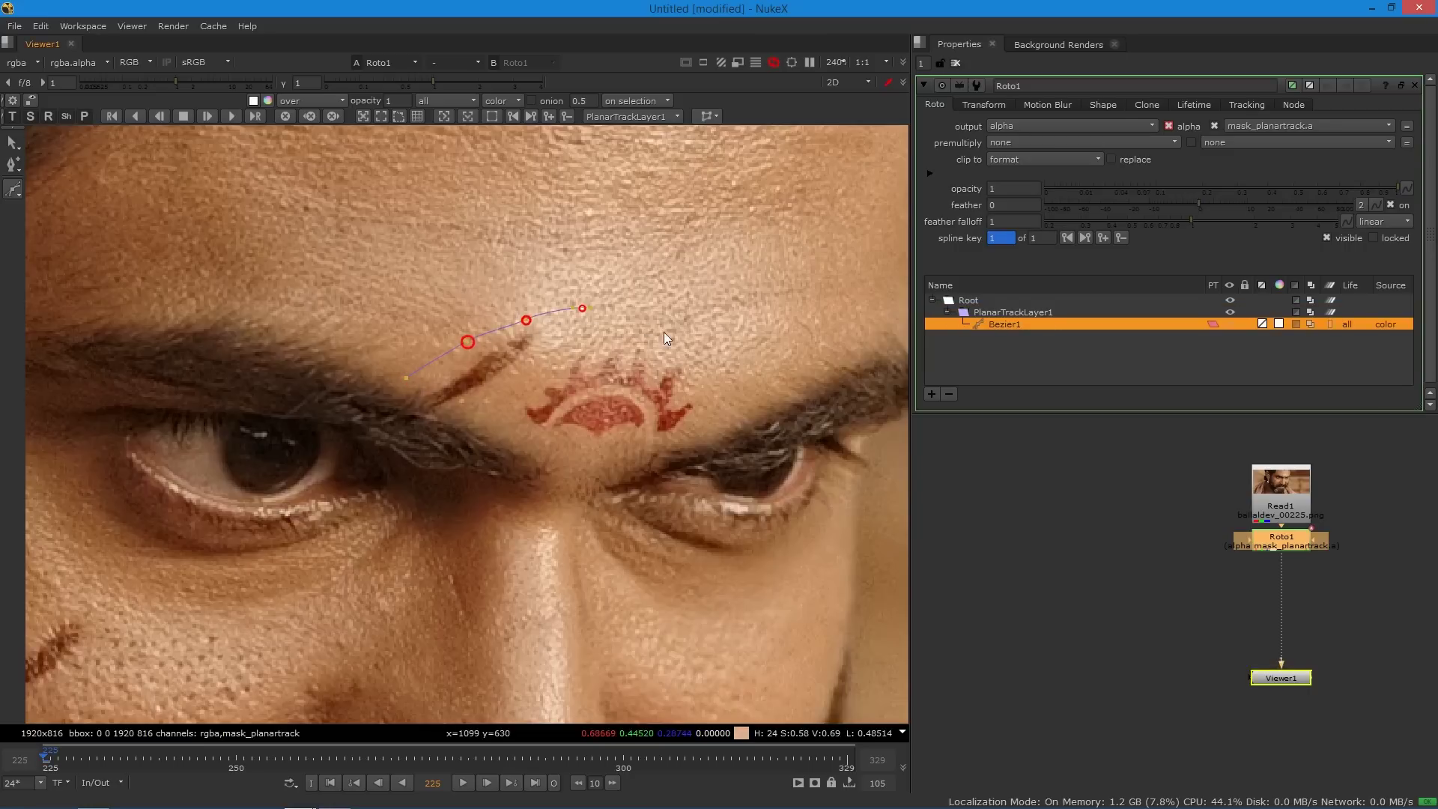
pyautogui.click(729, 358)
pyautogui.click(735, 401)
pyautogui.click(673, 445)
pyautogui.click(635, 465)
pyautogui.click(569, 475)
pyautogui.click(509, 455)
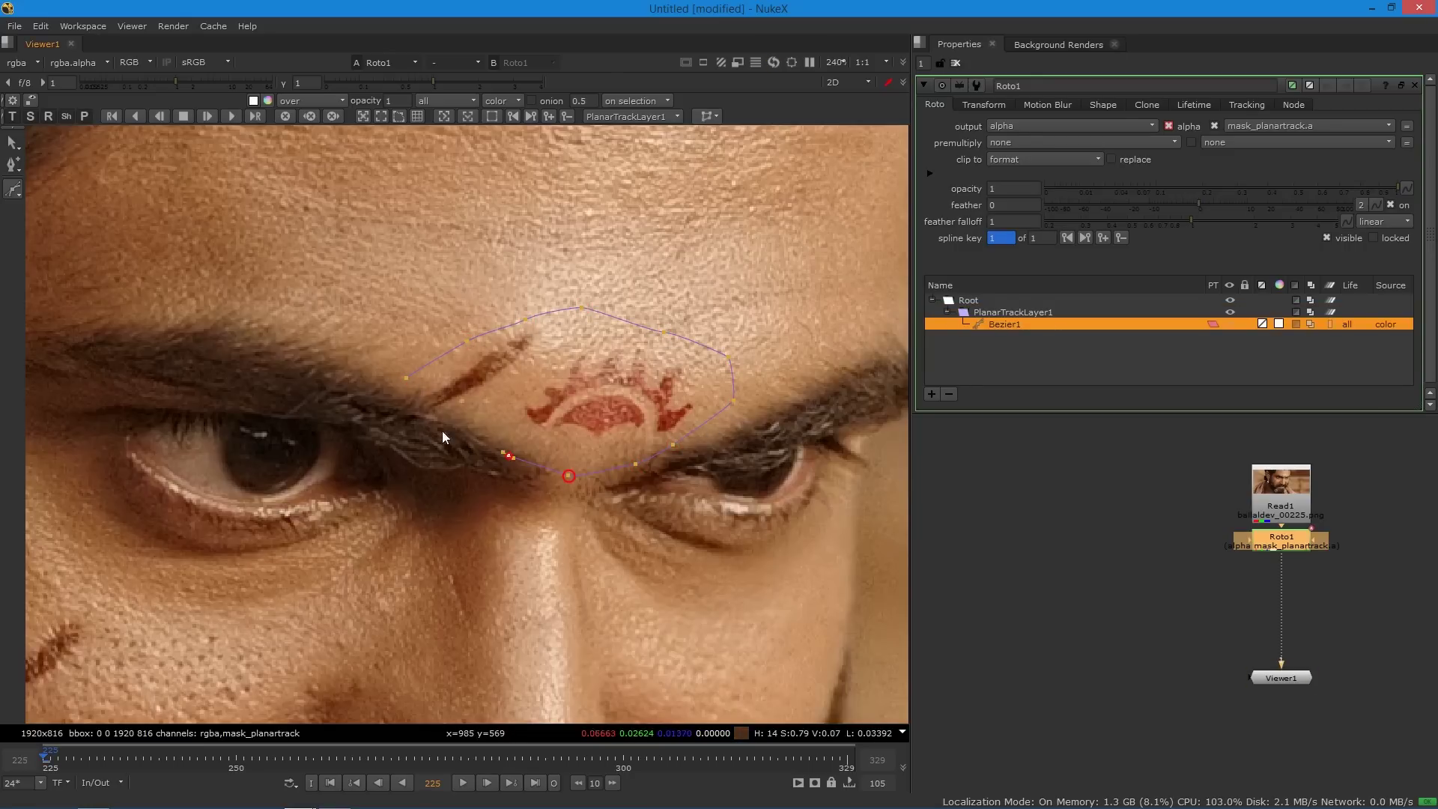
pyautogui.click(443, 432)
pyautogui.click(406, 412)
pyautogui.click(406, 381)
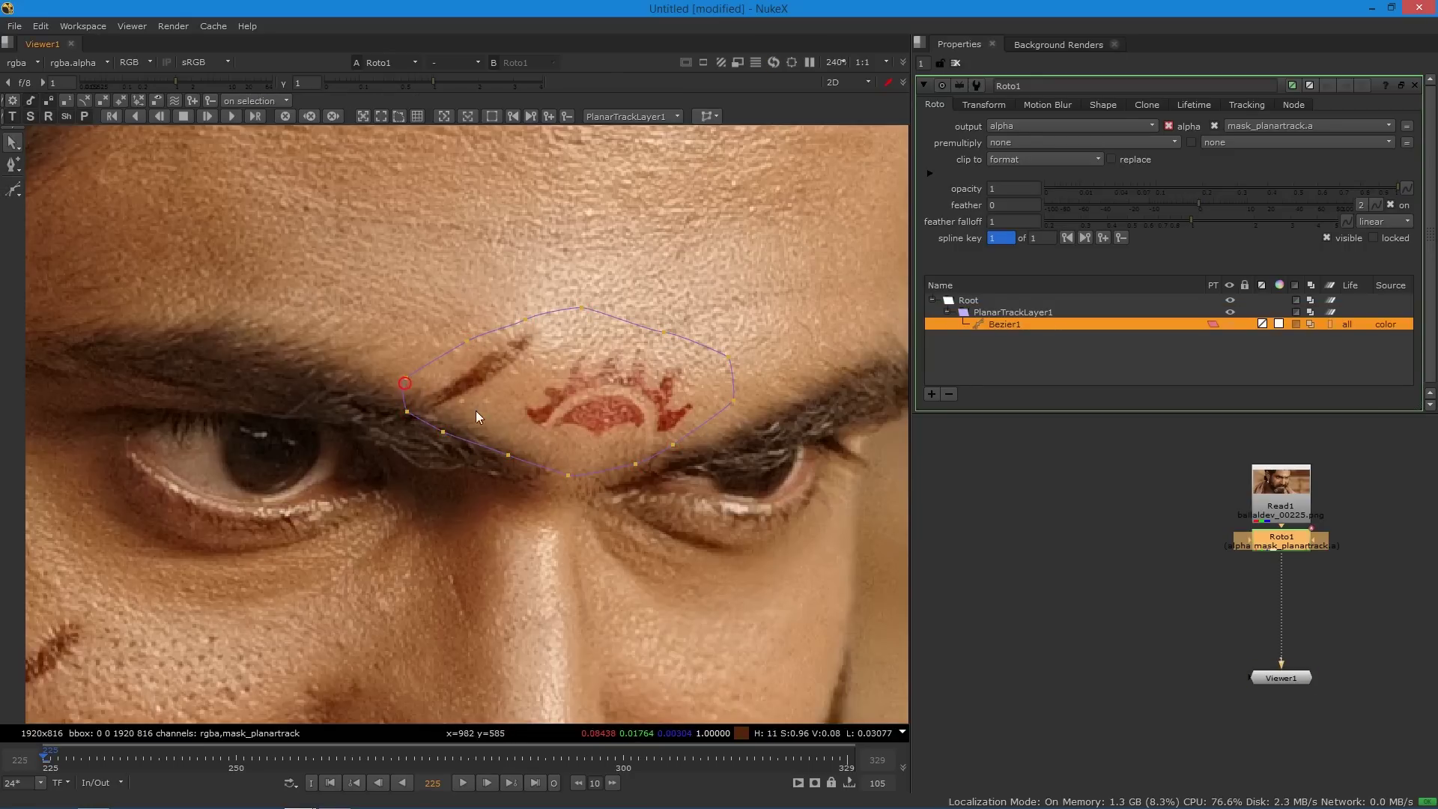
# Refine the outline's right, top and lower points, then track the shape forward through the shot.
pyautogui.click(675, 445)
pyautogui.moveTo(721, 353); pyautogui.dragTo(675, 336)
pyautogui.moveTo(587, 313); pyautogui.dragTo(597, 319)
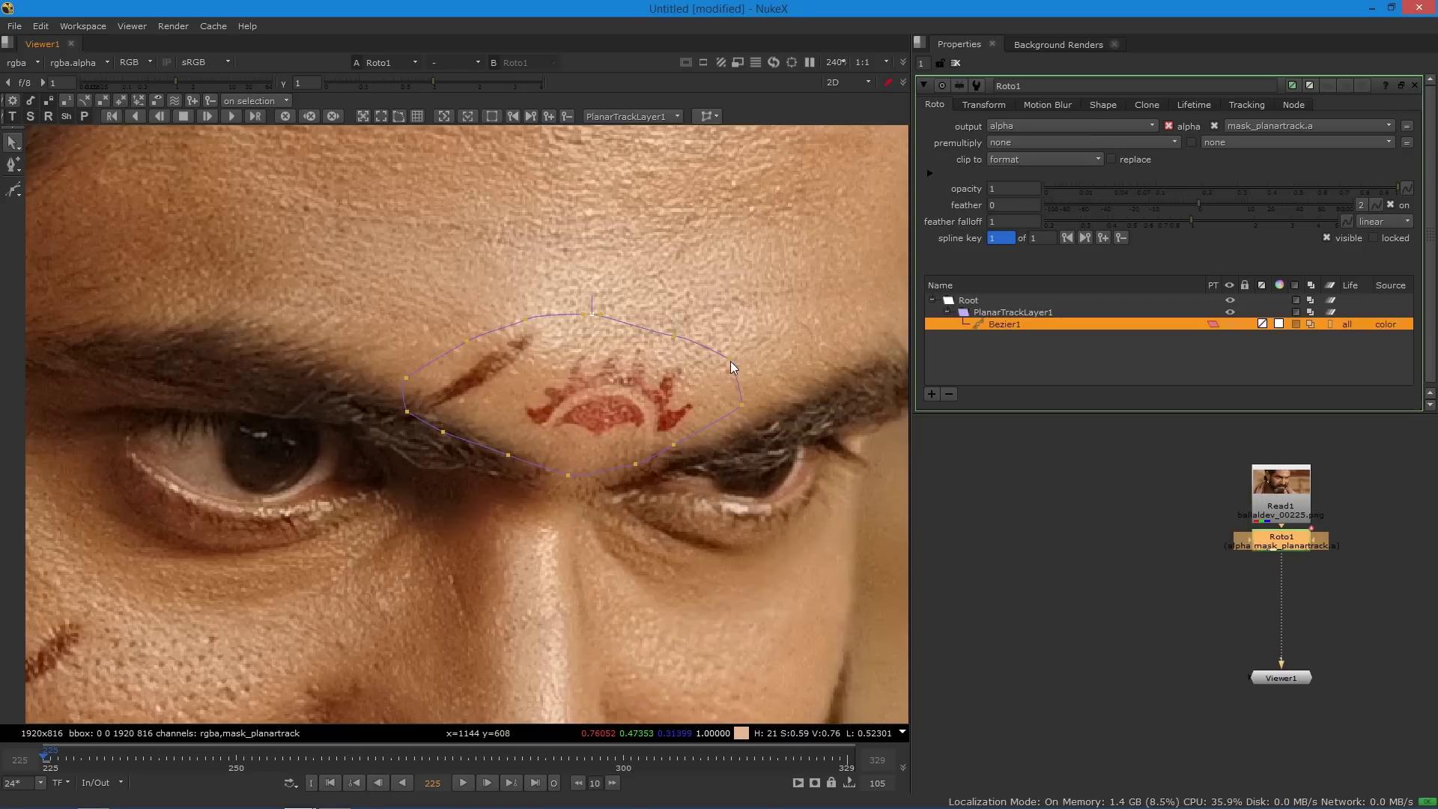
pyautogui.click(731, 361)
pyautogui.moveTo(743, 407); pyautogui.dragTo(741, 415)
pyautogui.click(676, 445)
pyautogui.moveTo(443, 434); pyautogui.dragTo(445, 427)
pyautogui.click(408, 414)
pyautogui.click(233, 117)
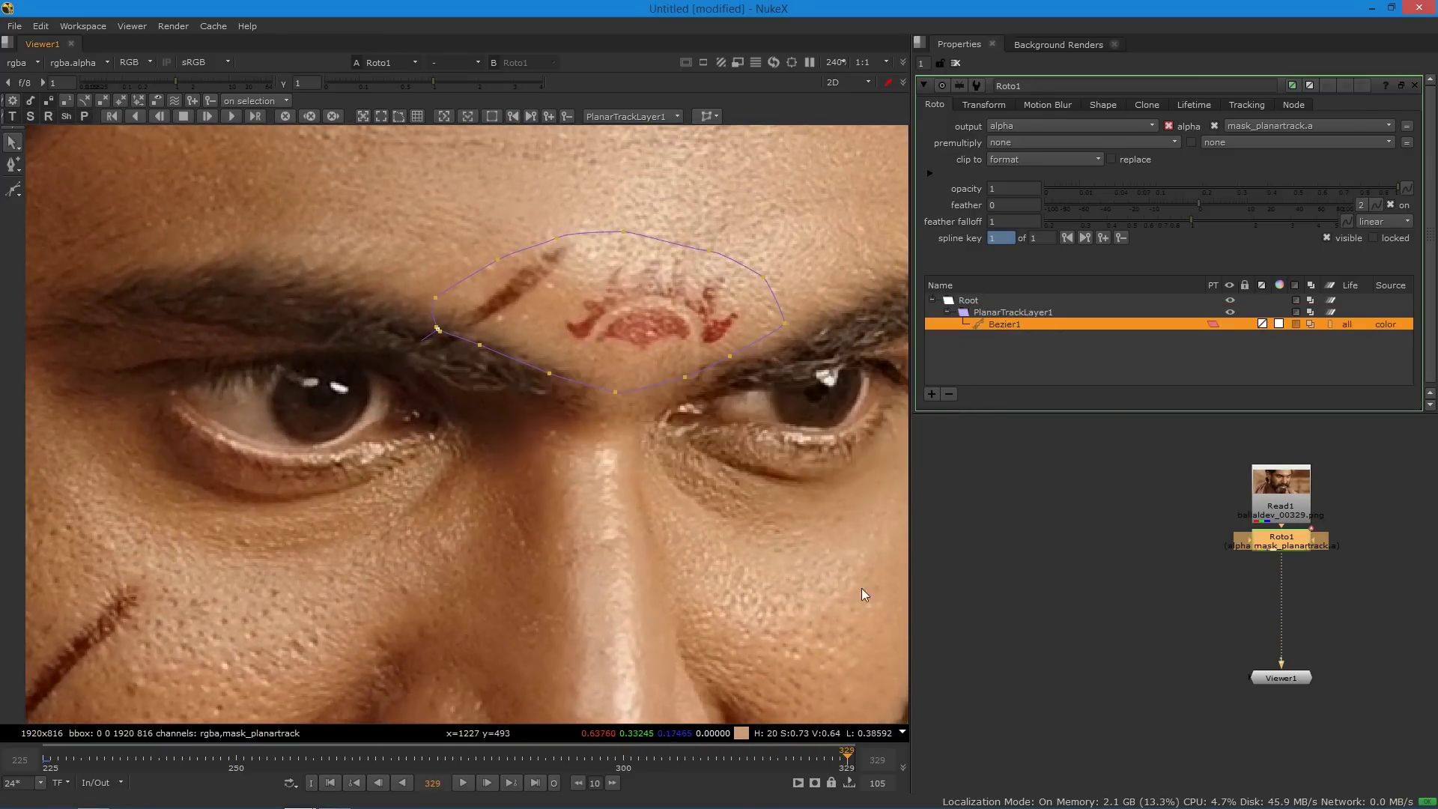
# Check the track back at frame 296, move Roto1 lower under Read1, and return to frame 225.
pyautogui.moveTo(539, 760); pyautogui.dragTo(305, 764)
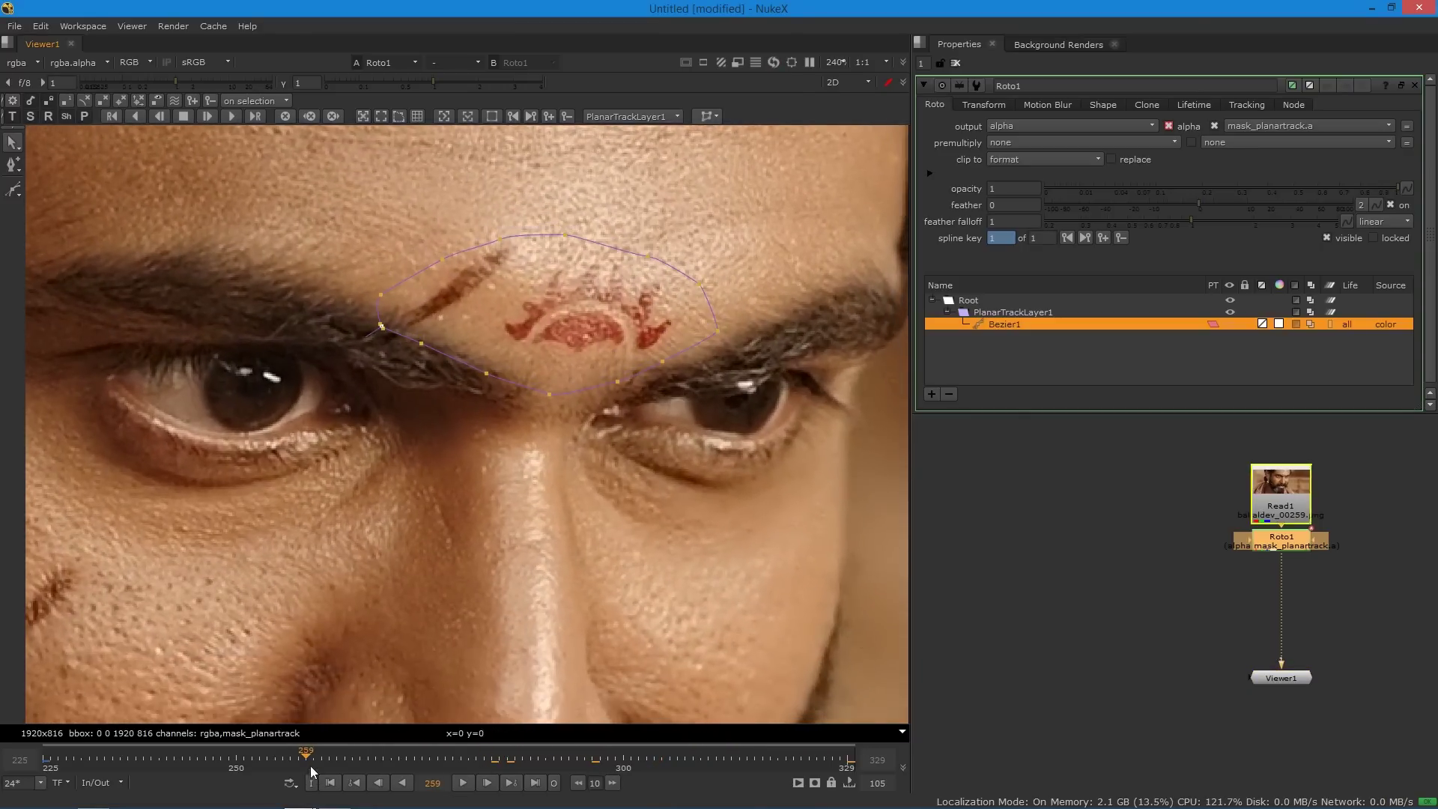
pyautogui.moveTo(1312, 552); pyautogui.dragTo(1197, 580)
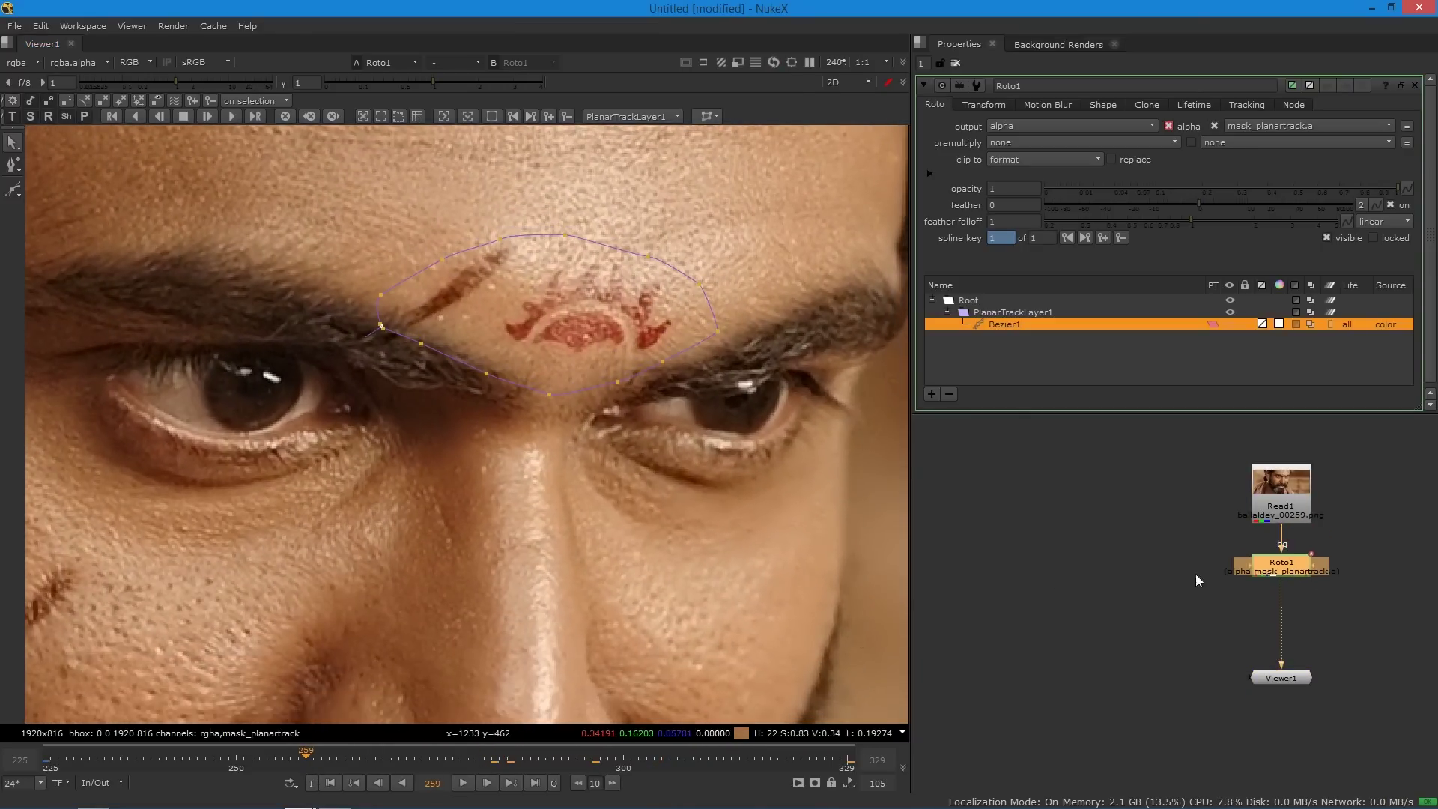
pyautogui.click(327, 784)
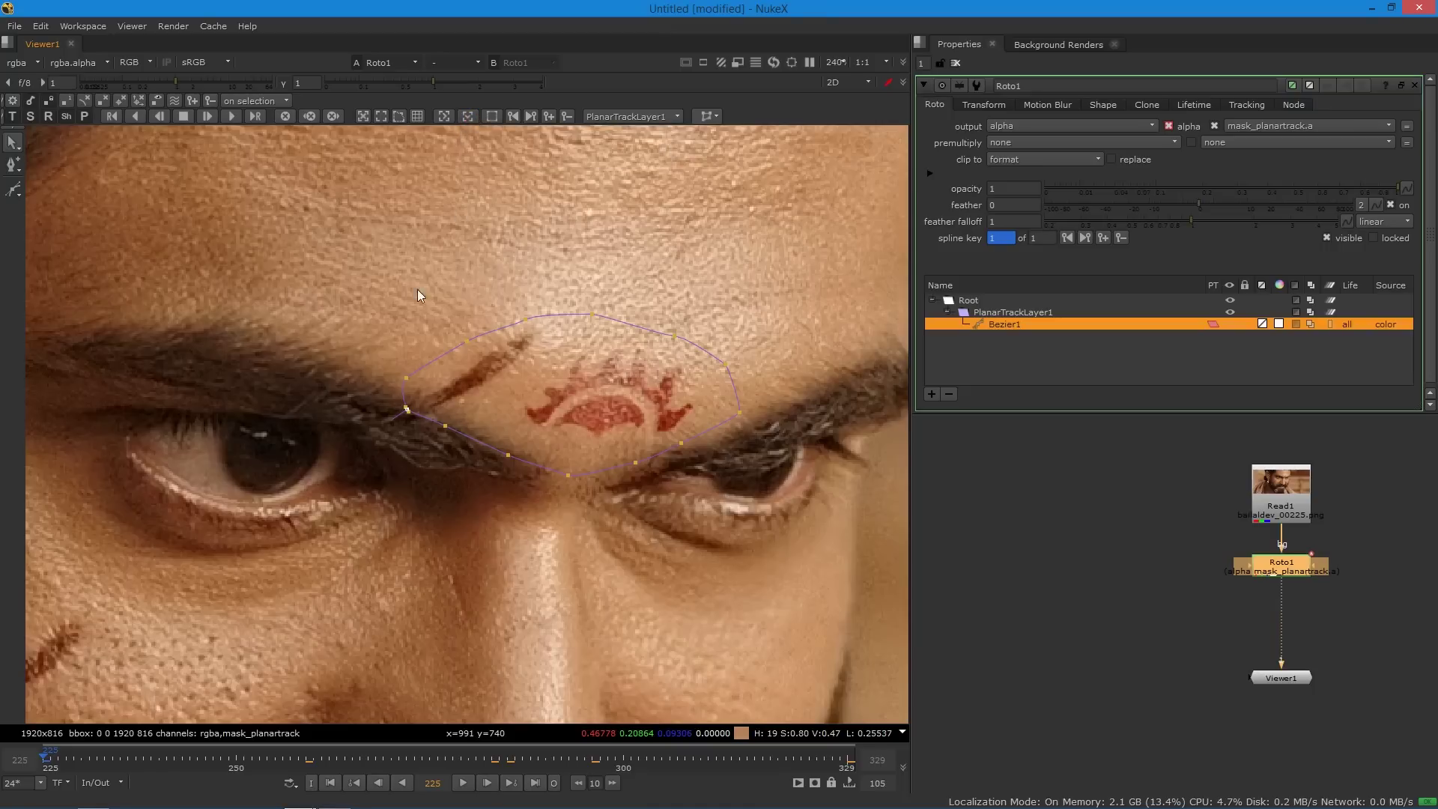
# Export PlanarTrackLayer1's track as a relative CornerPin2D node.
pyautogui.press('Up')
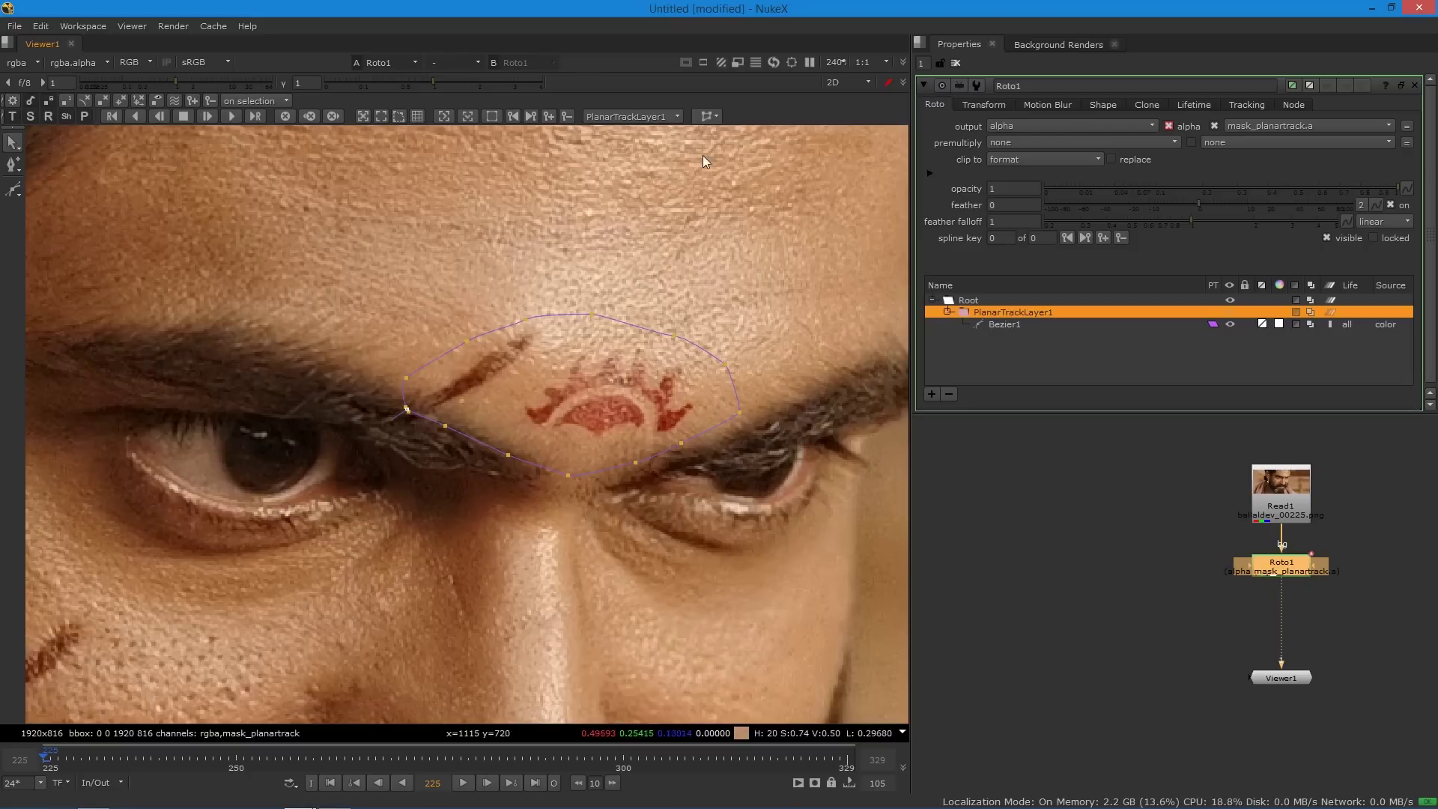
pyautogui.click(712, 117)
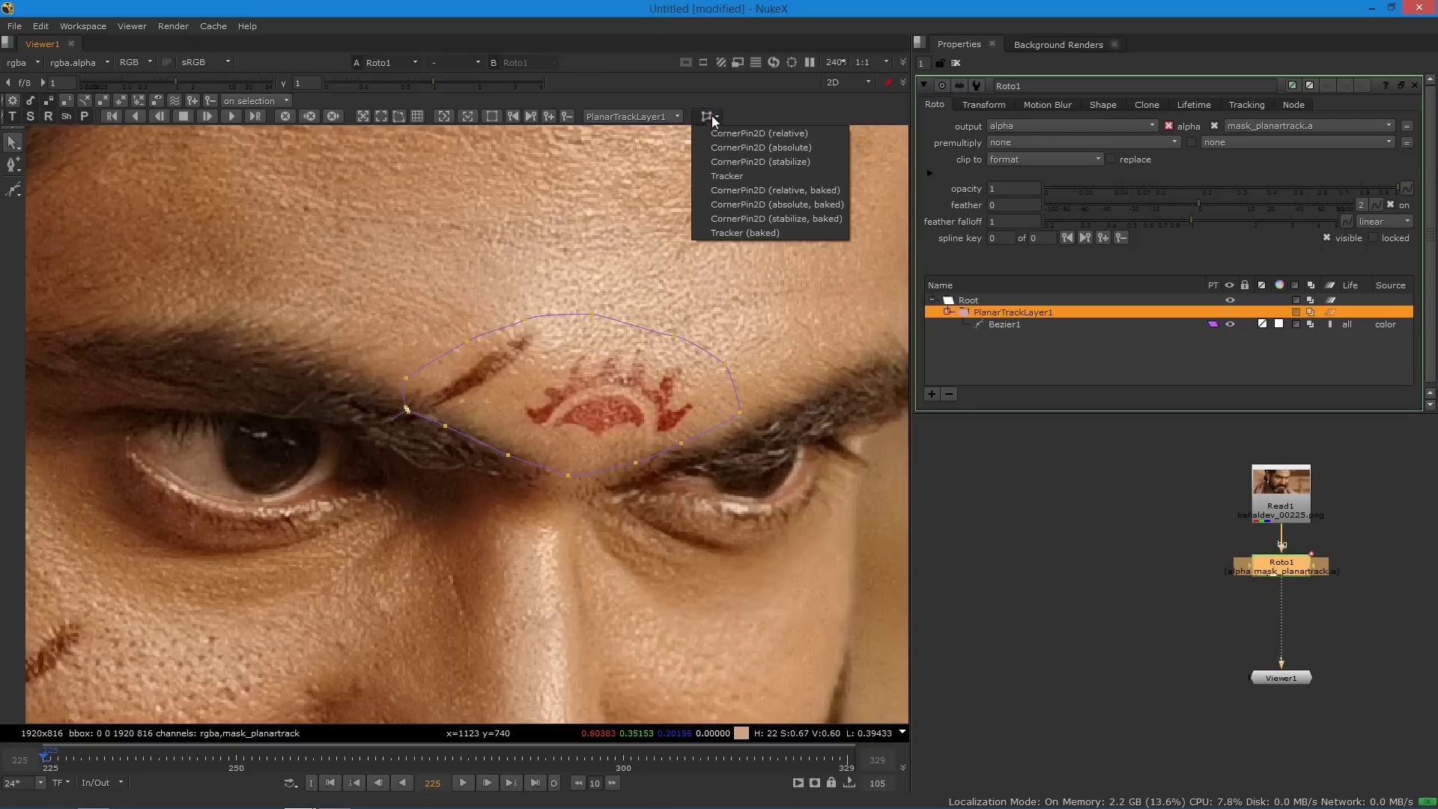
pyautogui.click(751, 136)
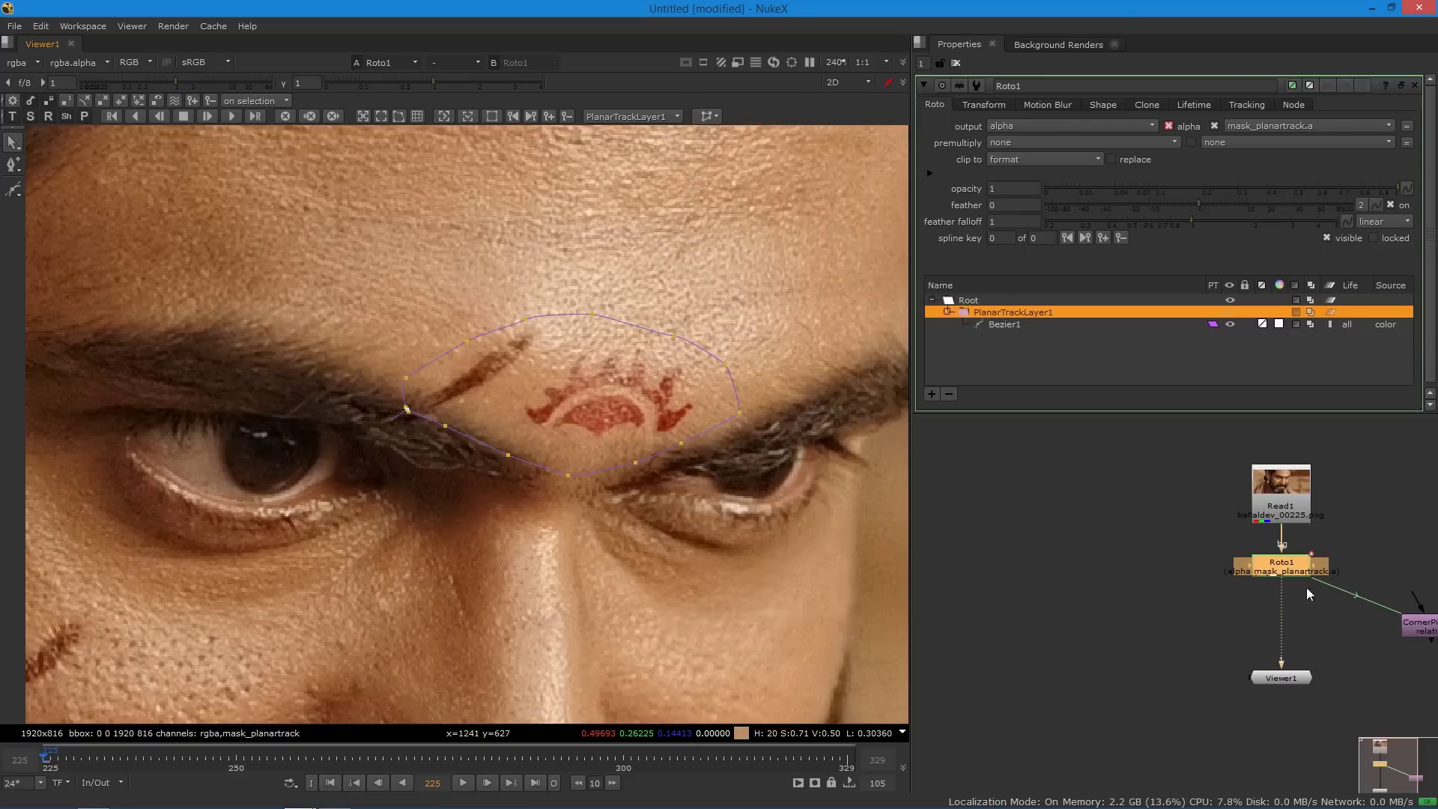
# Place CornerPin2D1 beside Roto1, wire the Viewer directly to Read1, and switch to Photoshop.
pyautogui.moveTo(1417, 638); pyautogui.dragTo(1123, 628)
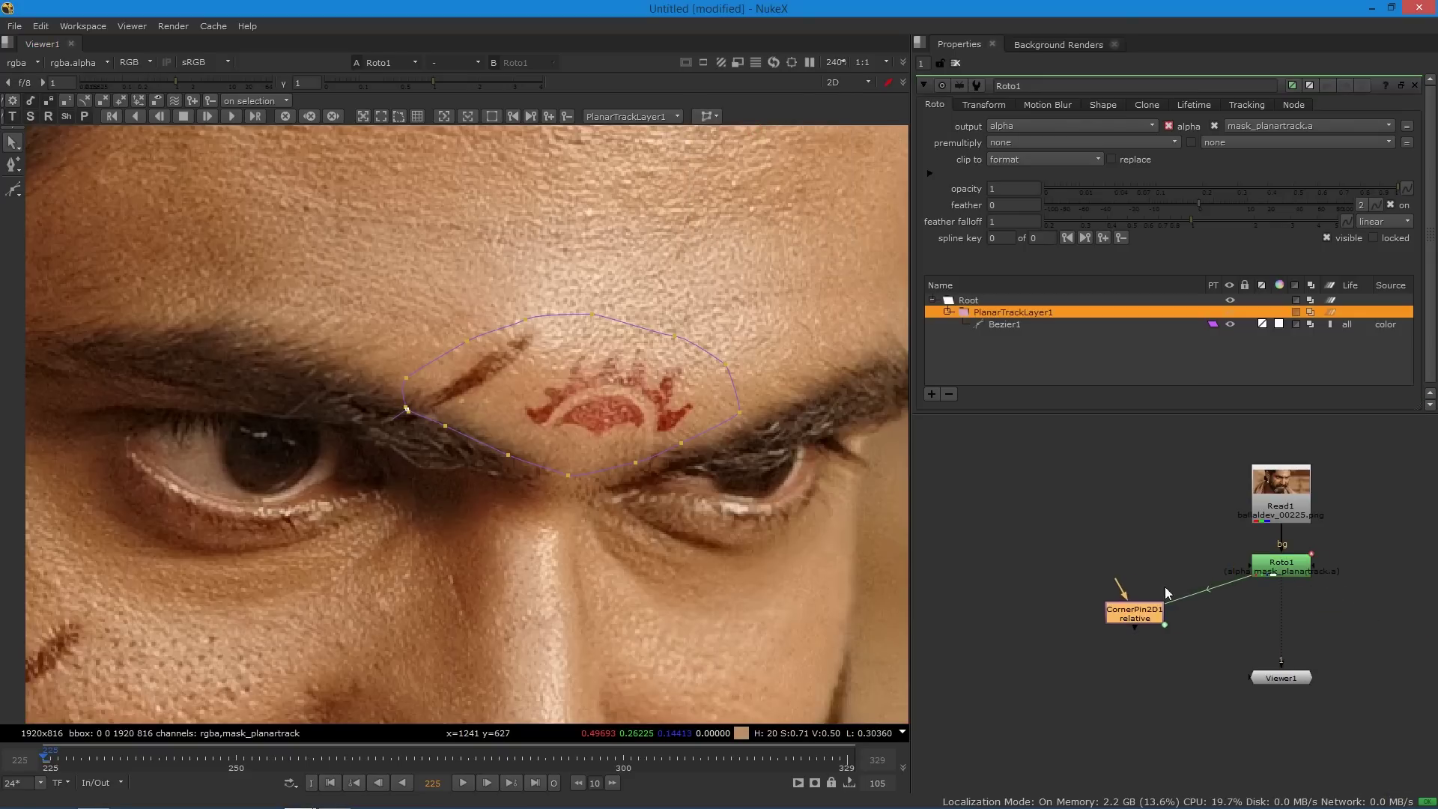
pyautogui.moveTo(1299, 567); pyautogui.dragTo(1255, 597)
pyautogui.click(1289, 530)
pyautogui.moveTo(1282, 530); pyautogui.dragTo(994, 587)
pyautogui.moveTo(1122, 618); pyautogui.dragTo(1101, 594)
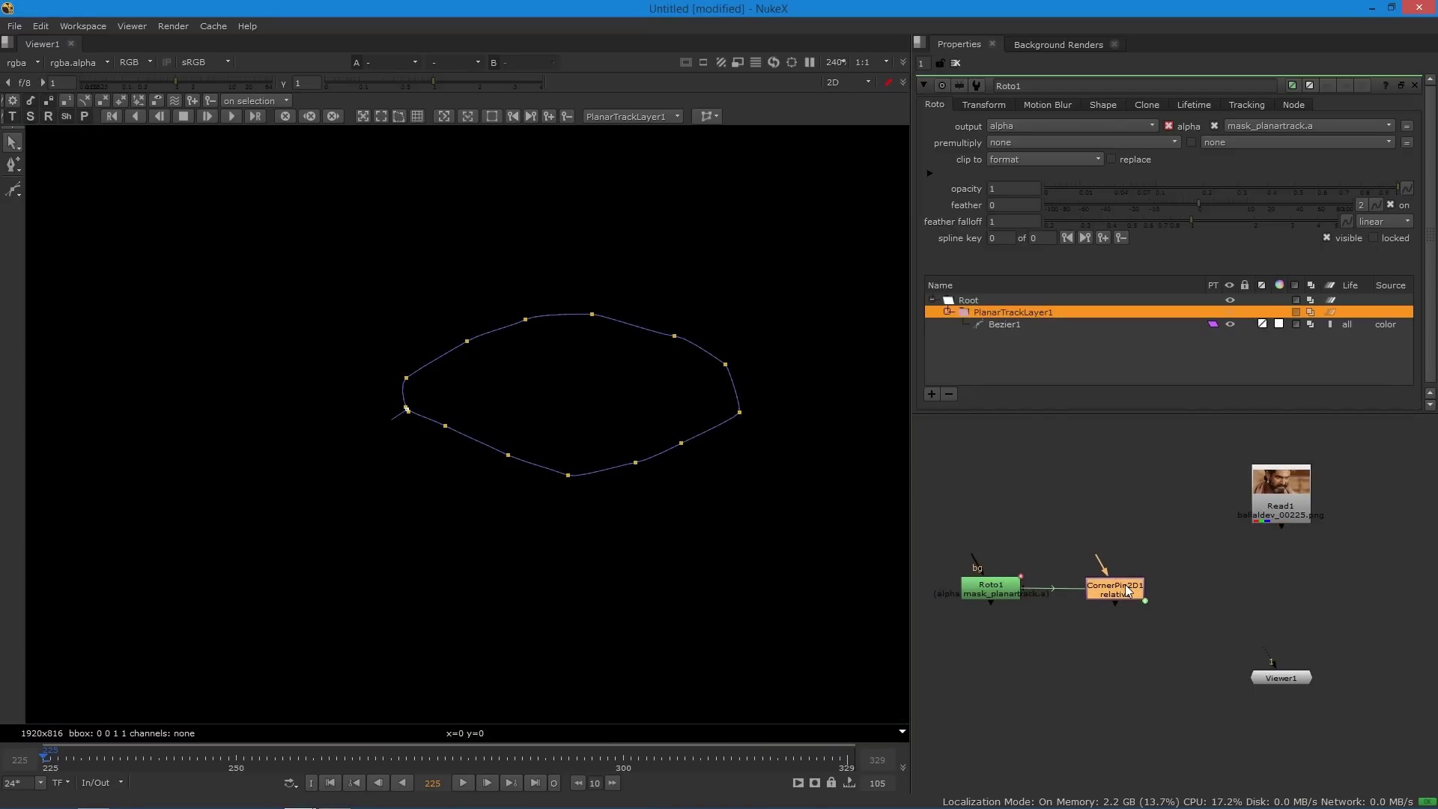
pyautogui.click(1262, 637)
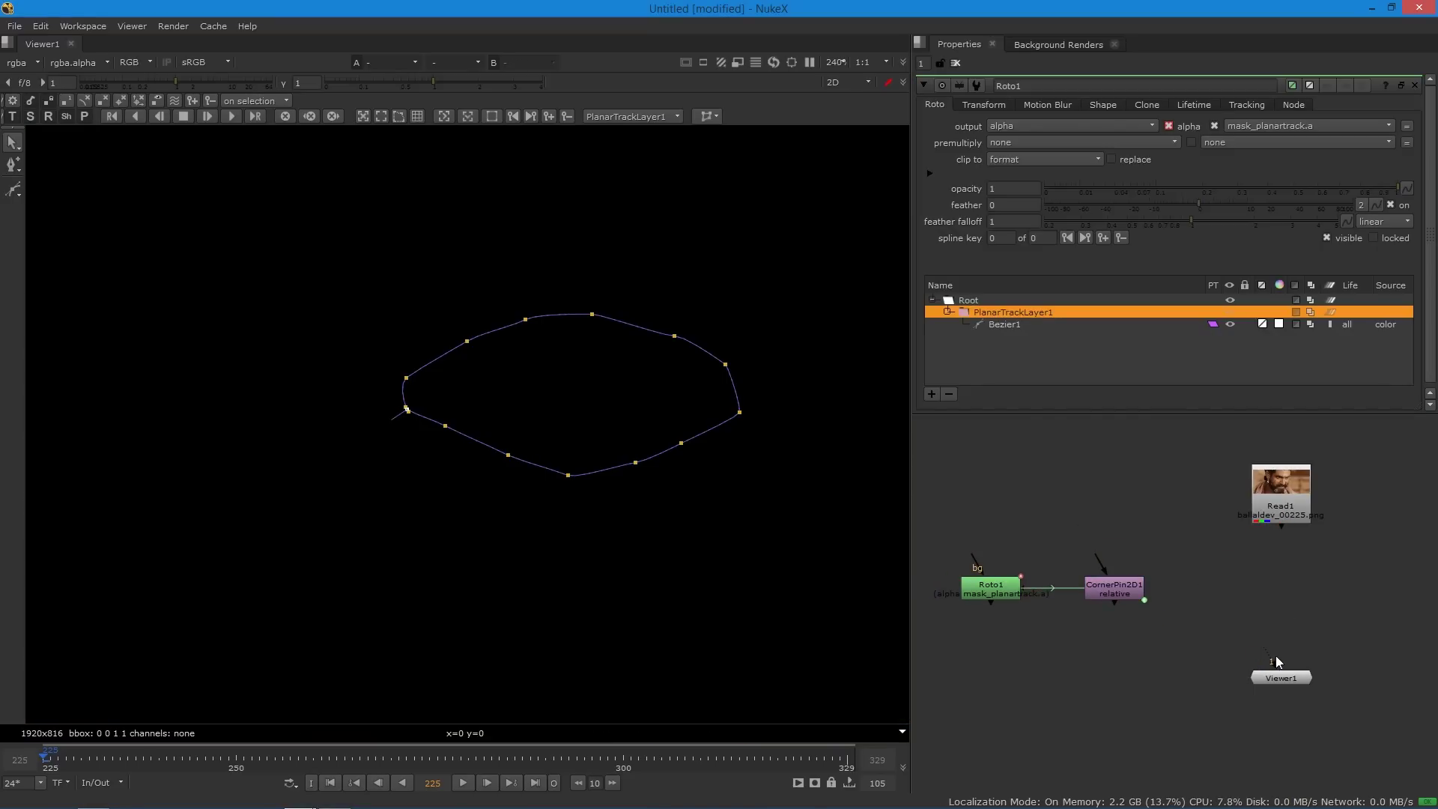
pyautogui.moveTo(1281, 518); pyautogui.dragTo(1281, 519)
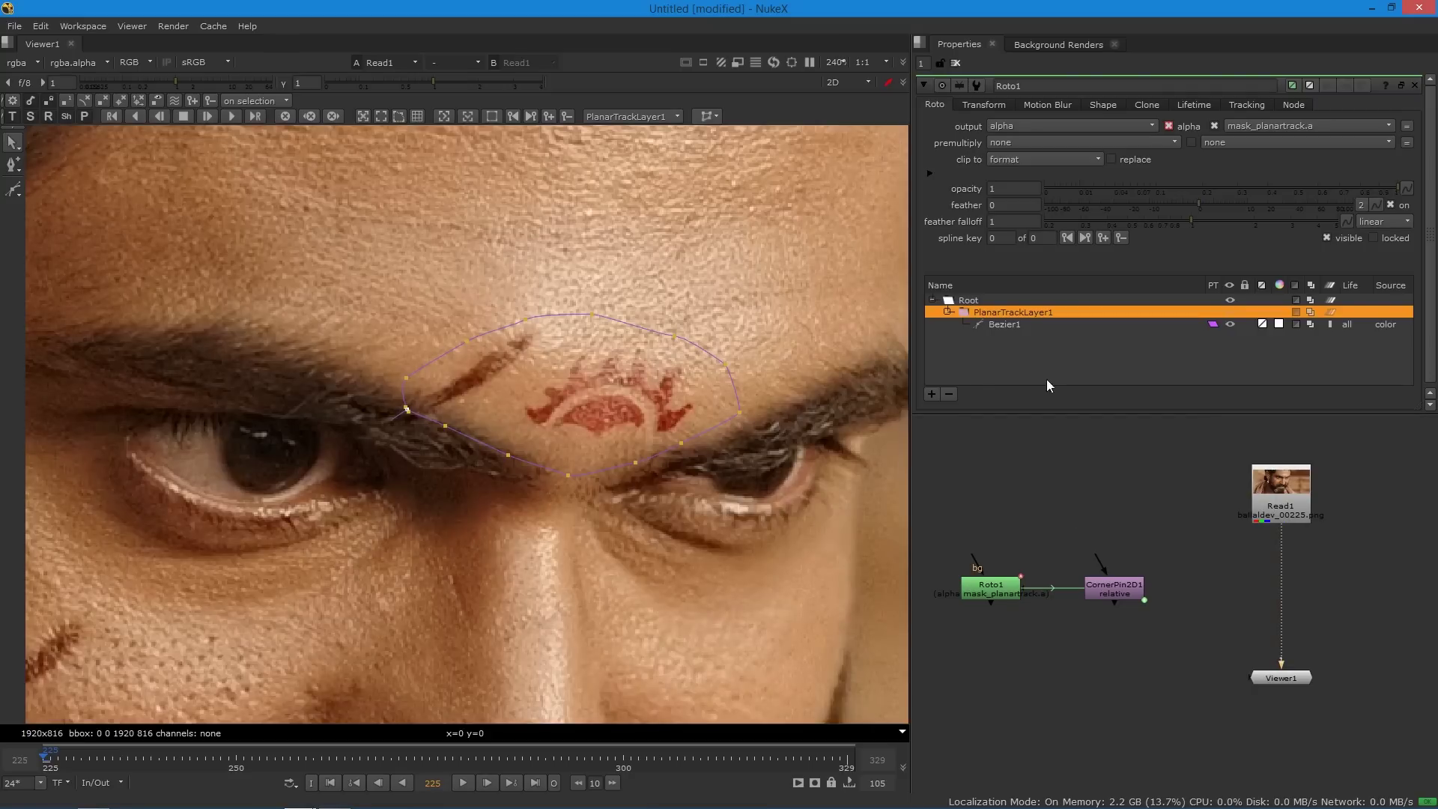
pyautogui.moveTo(1271, 495); pyautogui.dragTo(1271, 491)
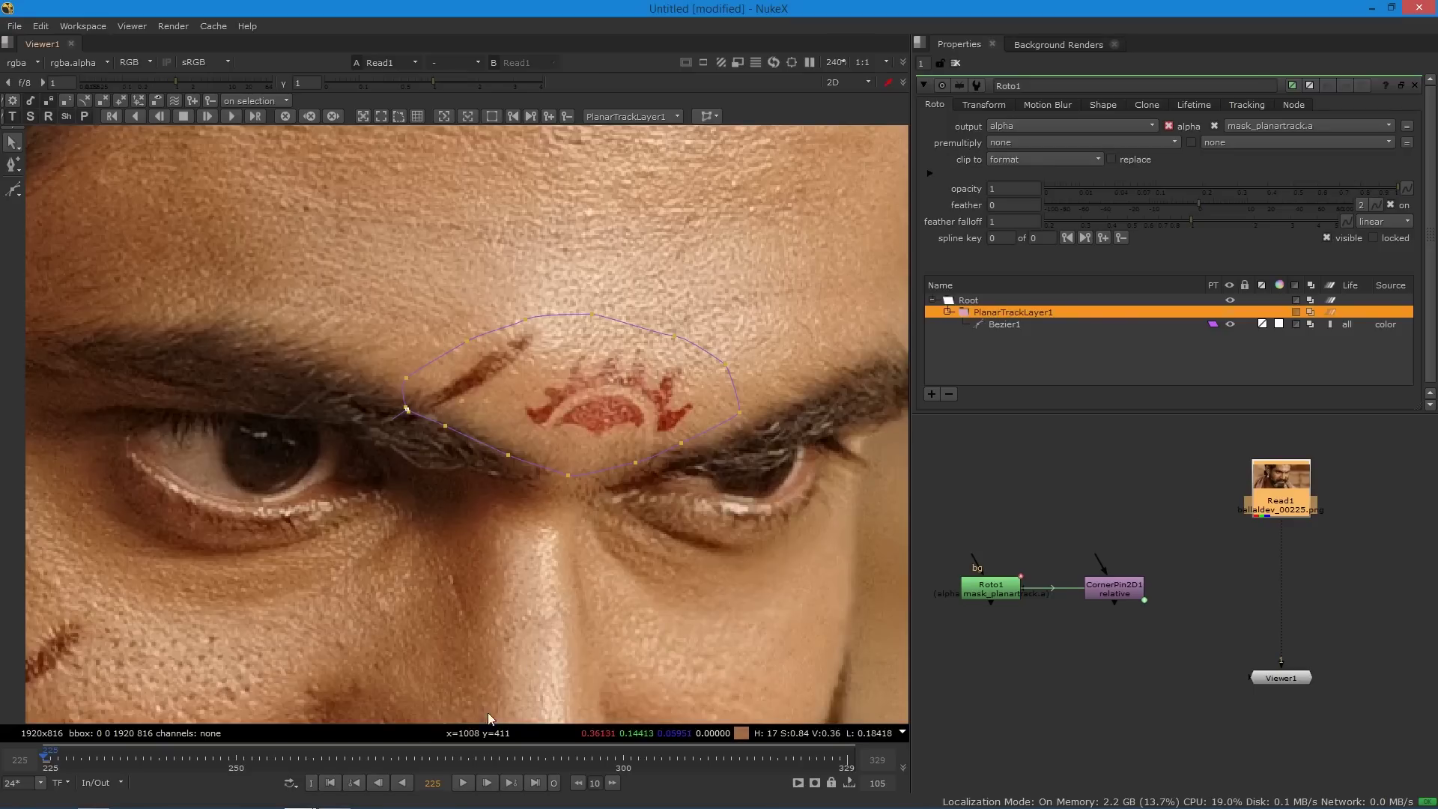
pyautogui.click(335, 798)
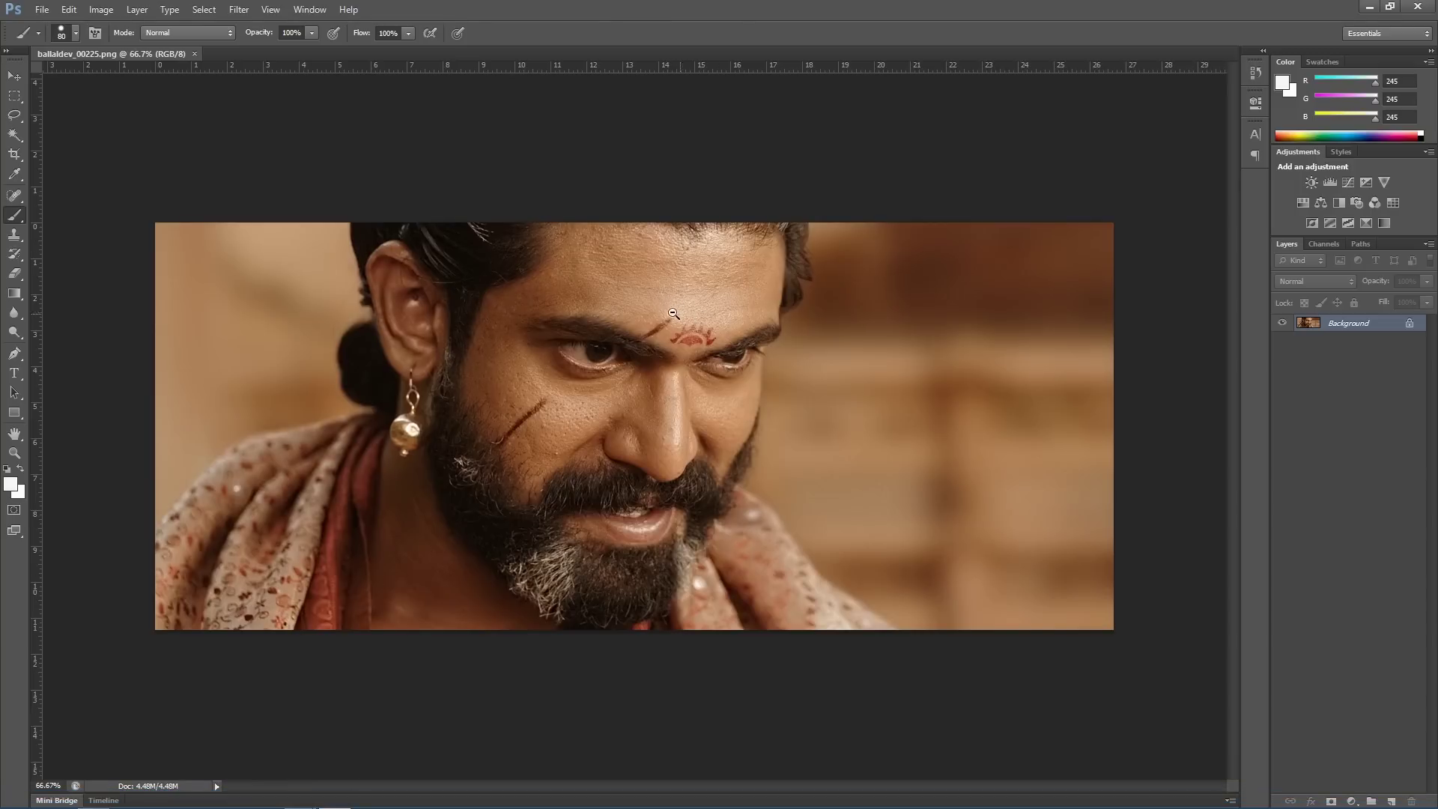
# Clone clean skin over the scar above the left brow and the pale spot between the brows.
pyautogui.keyDown('alt'); pyautogui.moveTo(674, 313); pyautogui.dragTo(1032, 309); pyautogui.keyUp('alt')
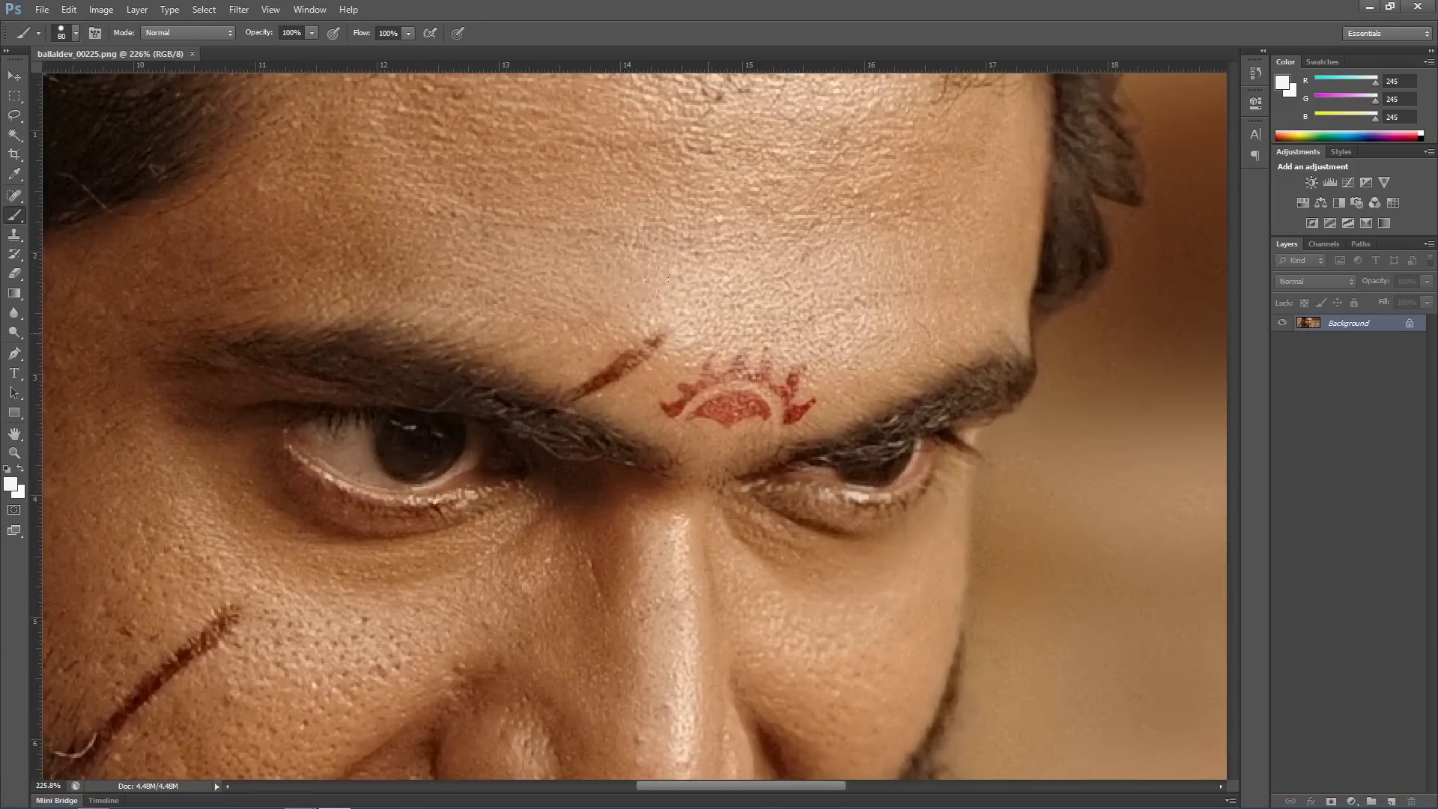
pyautogui.click(15, 238)
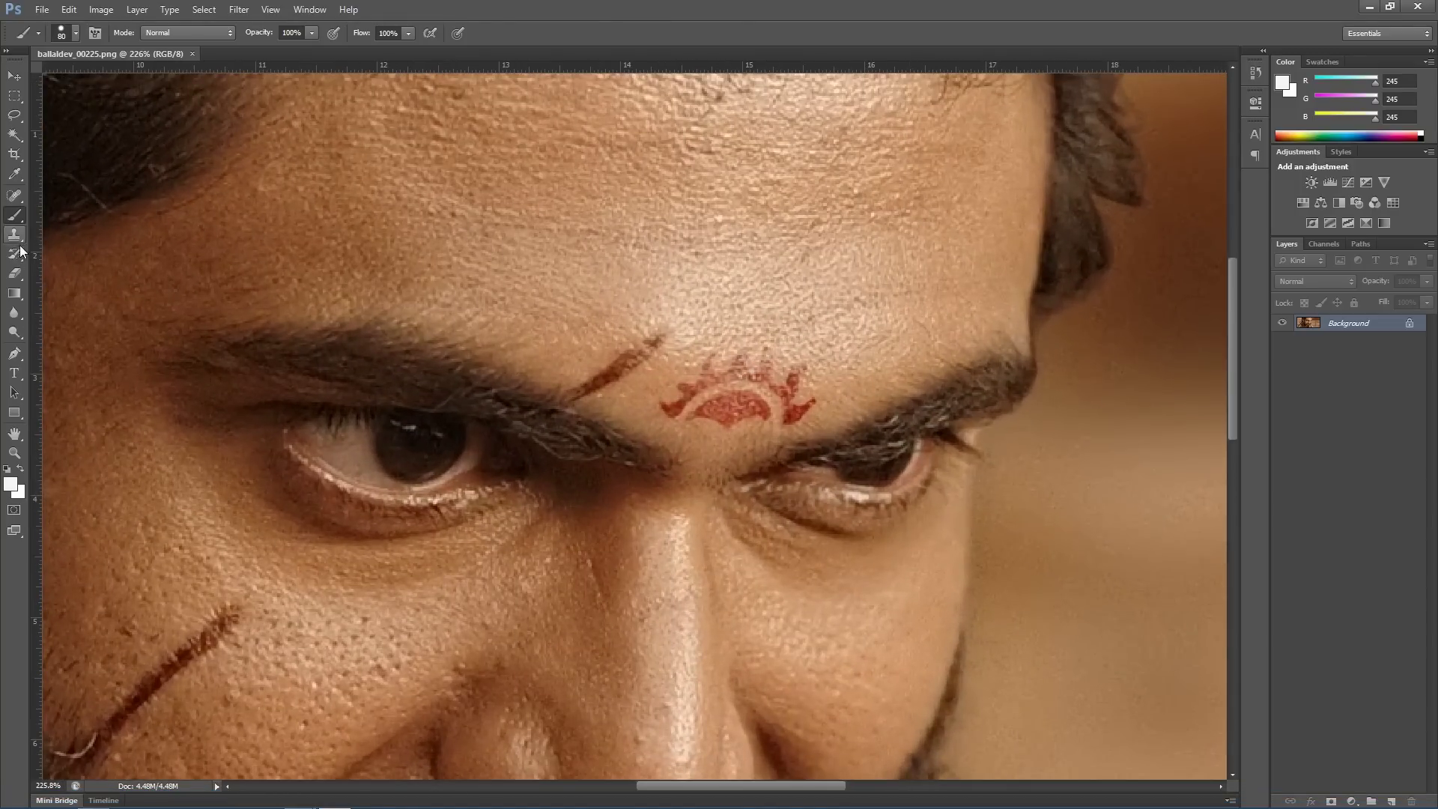
pyautogui.keyDown('alt'); pyautogui.click(563, 332); pyautogui.keyUp('alt')
pyautogui.moveTo(575, 389)
pyautogui.mouseDown()
pyautogui.moveTo(653, 342)
pyautogui.moveTo(646, 363)
pyautogui.moveTo(692, 382)
pyautogui.moveTo(737, 366)
pyautogui.moveTo(712, 381)
pyautogui.moveTo(753, 408)
pyautogui.moveTo(746, 371)
pyautogui.moveTo(764, 356)
pyautogui.moveTo(800, 378)
pyautogui.moveTo(783, 382)
pyautogui.moveTo(801, 415)
pyautogui.moveTo(674, 419)
pyautogui.moveTo(792, 406)
pyautogui.mouseUp()
pyautogui.keyDown('alt'); pyautogui.click(648, 361); pyautogui.keyUp('alt')
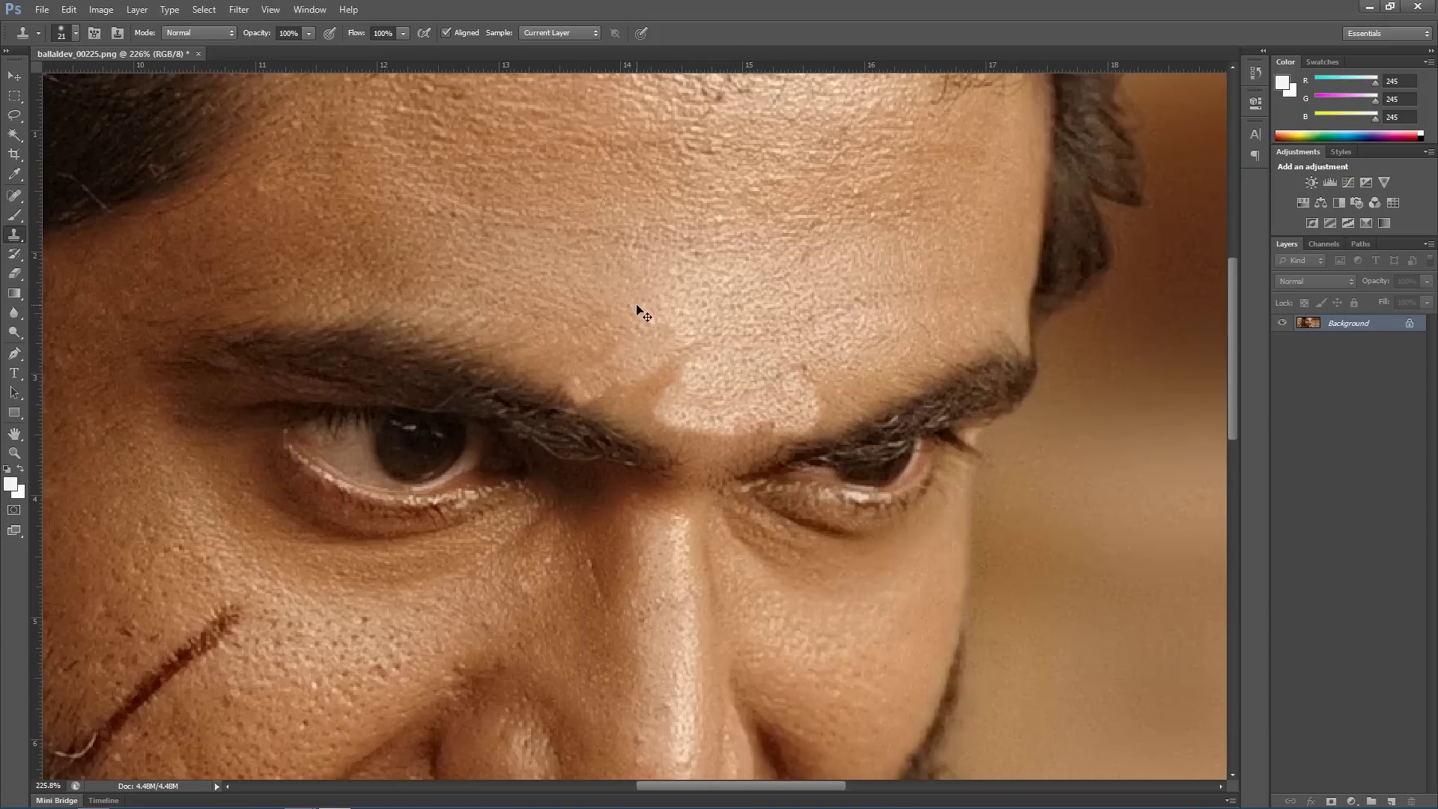
pyautogui.hotkey('ctrl', '0')
pyautogui.moveTo(648, 308)
pyautogui.mouseDown()
pyautogui.moveTo(697, 305)
pyautogui.moveTo(672, 318)
pyautogui.moveTo(689, 331)
pyautogui.mouseUp()
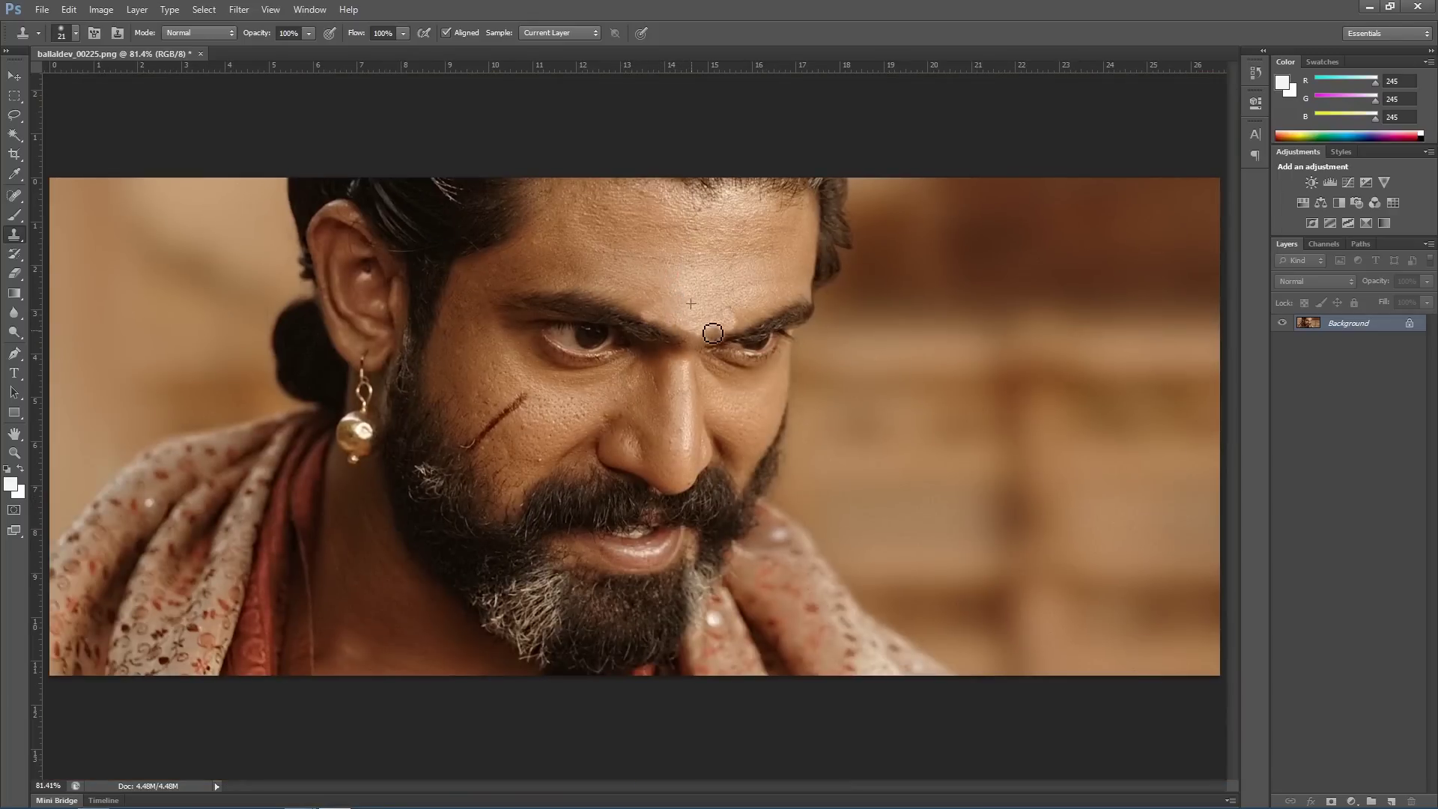
# Undo the cloning strokes and close the image.
pyautogui.hotkey('ctrl', 'alt', 'z')
pyautogui.hotkey('ctrl', 'alt', 'z')
pyautogui.hotkey('ctrl', 'alt', 'z')
pyautogui.hotkey('ctrl', 'alt', 'z')
pyautogui.hotkey('ctrl', 'alt', 'z')
pyautogui.hotkey('ctrl', 'alt', 'z')
pyautogui.click(15, 76)
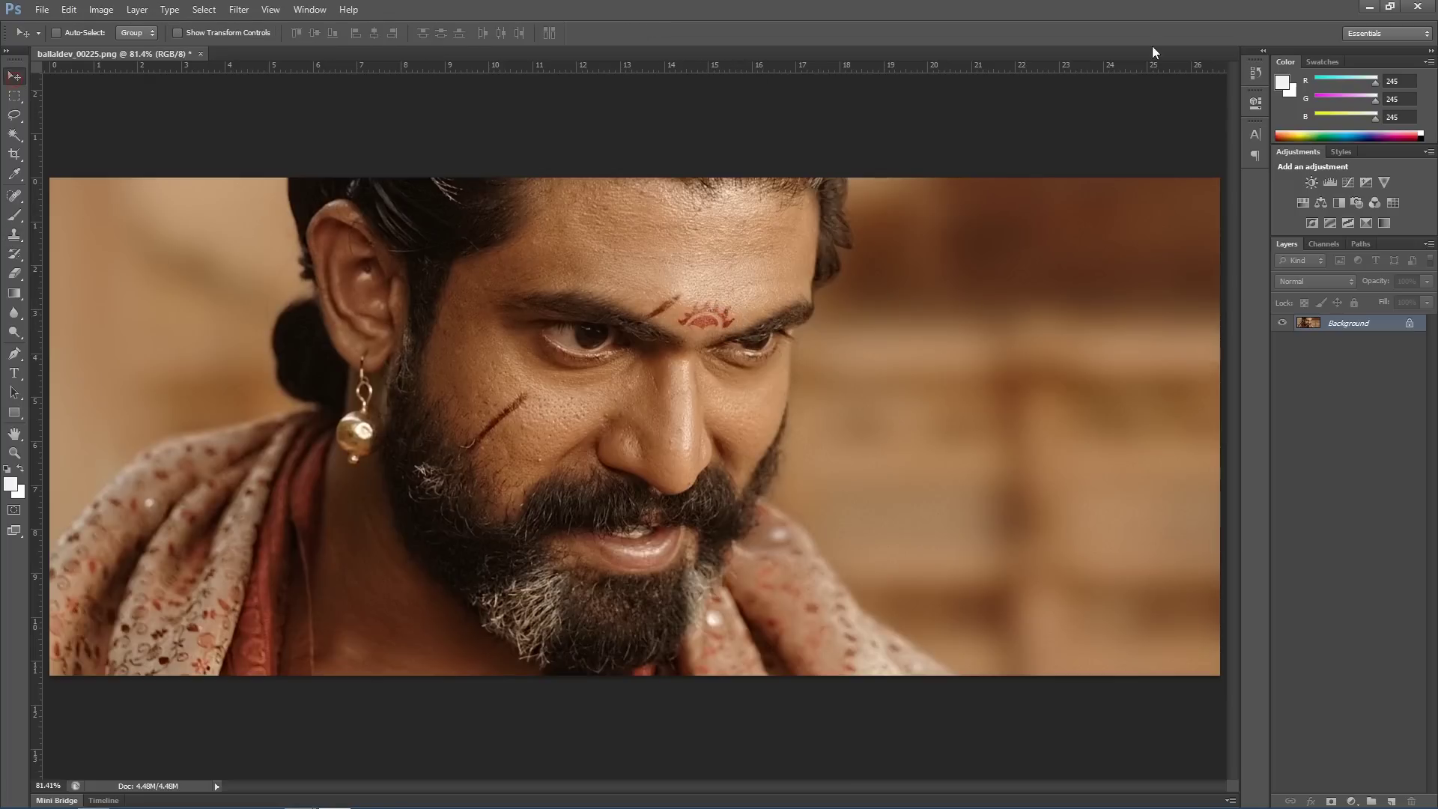
pyautogui.click(1418, 9)
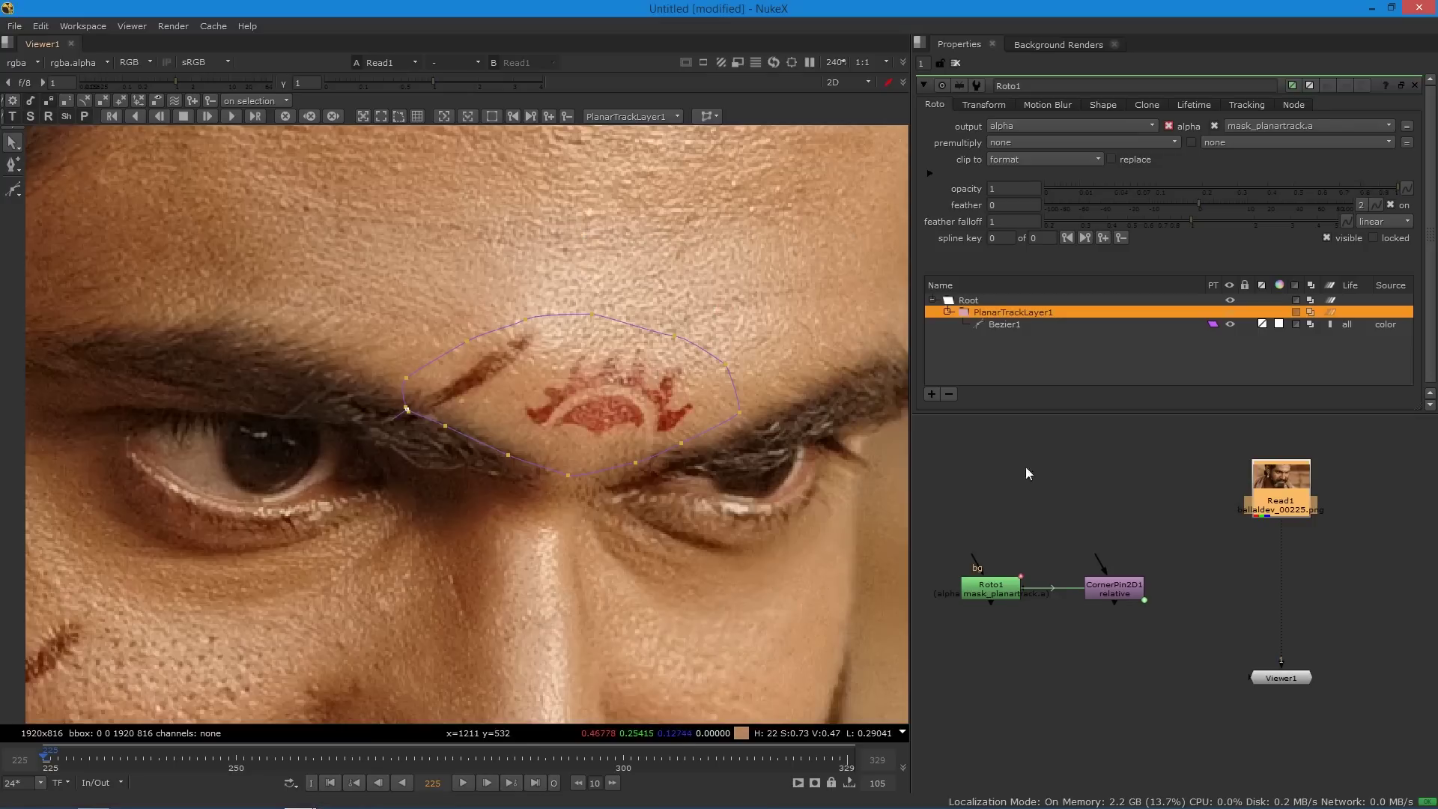
# Load cc1.png as Read2 and view the cleaned forehead with Roto1's properties closed.
pyautogui.moveTo(1155, 455); pyautogui.dragTo(1090, 479)
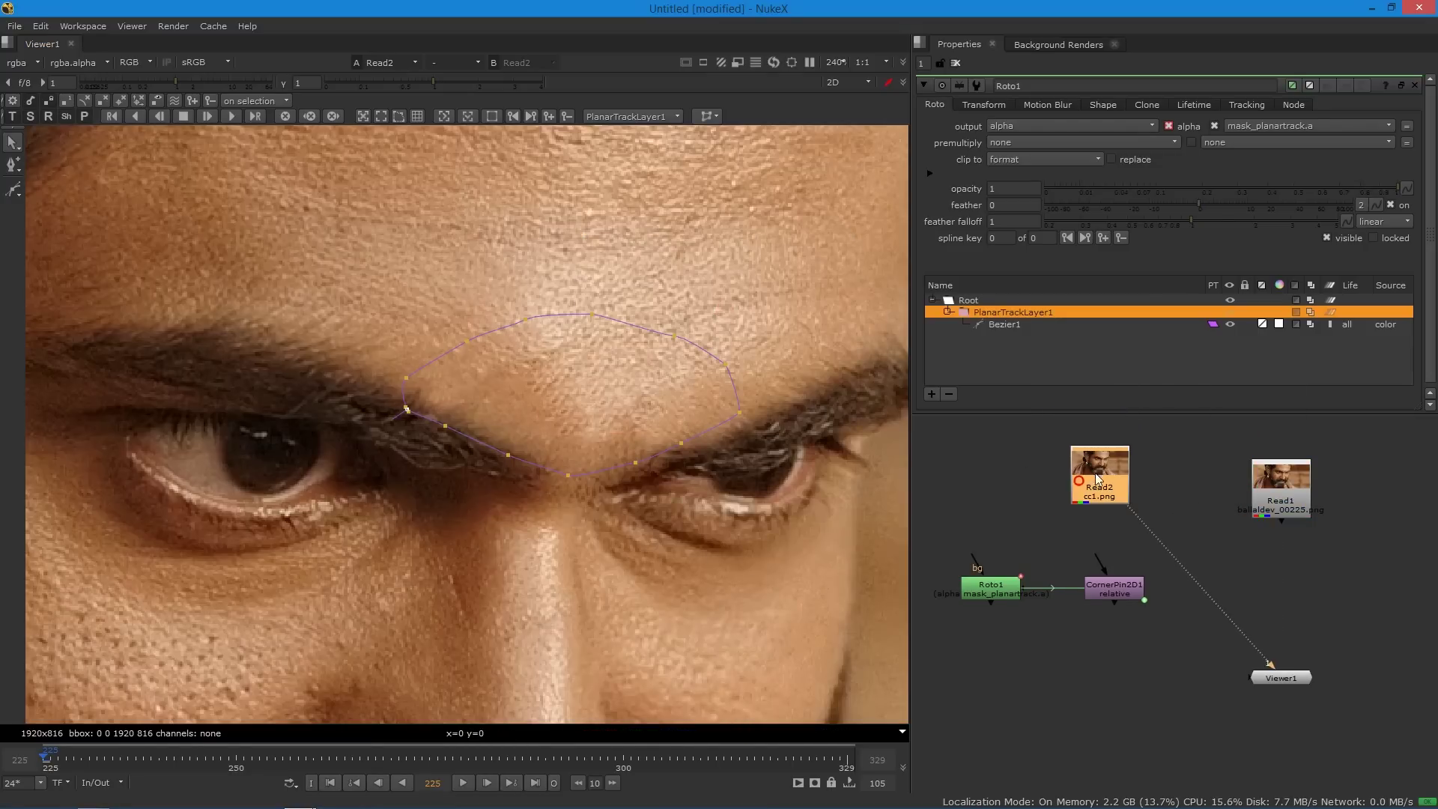
pyautogui.click(1004, 509)
pyautogui.click(956, 64)
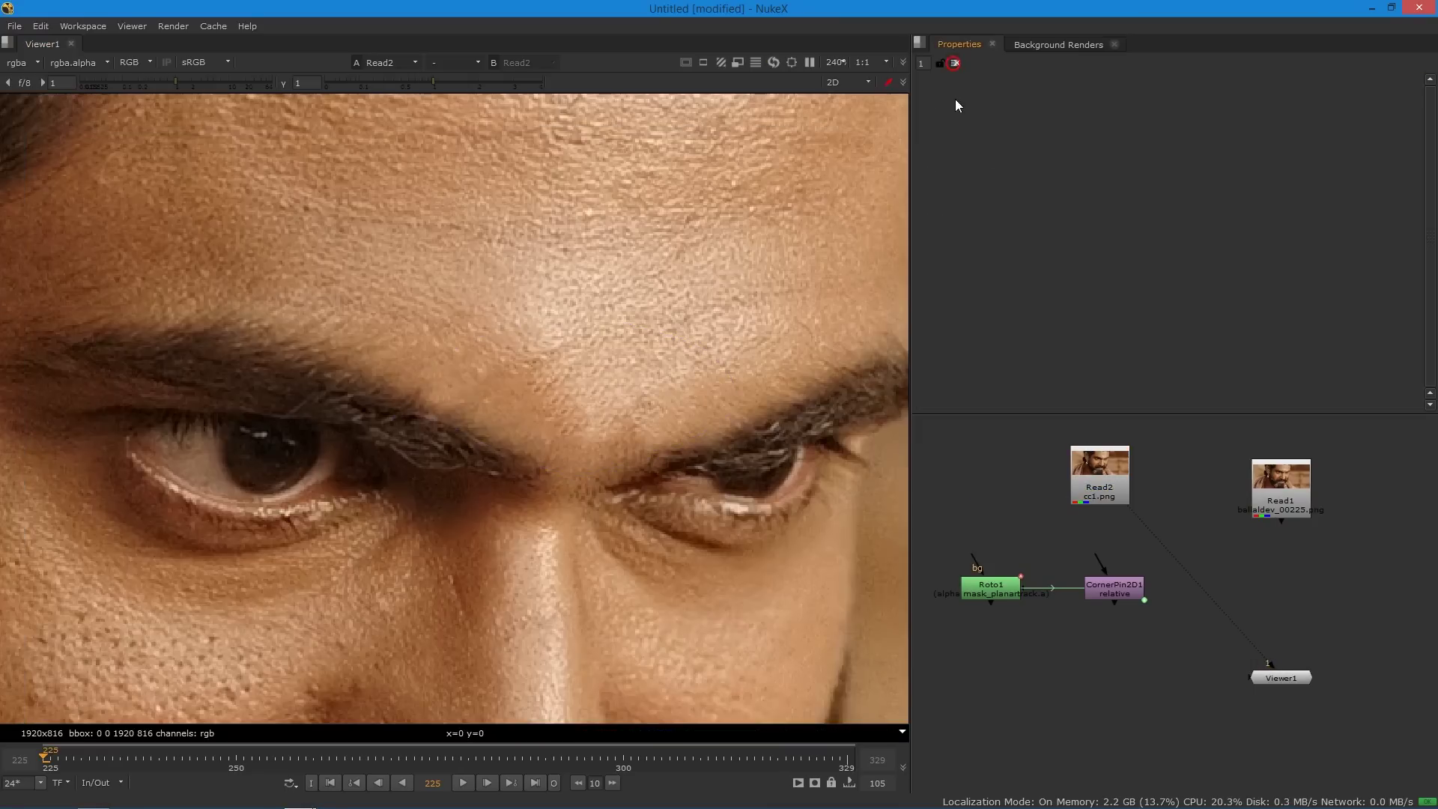
pyautogui.scroll(-5, 539, 430)
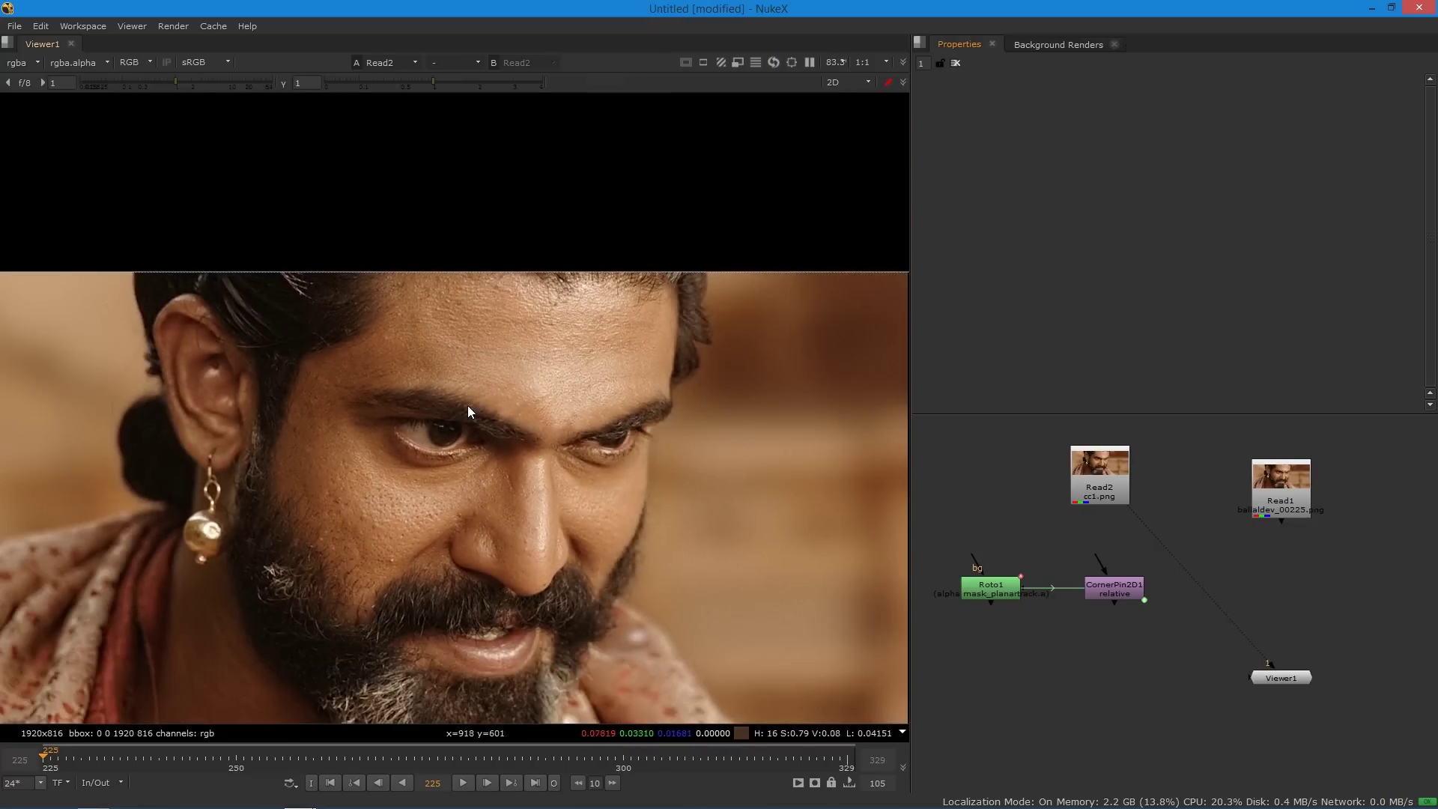
pyautogui.scroll(2, 467, 409)
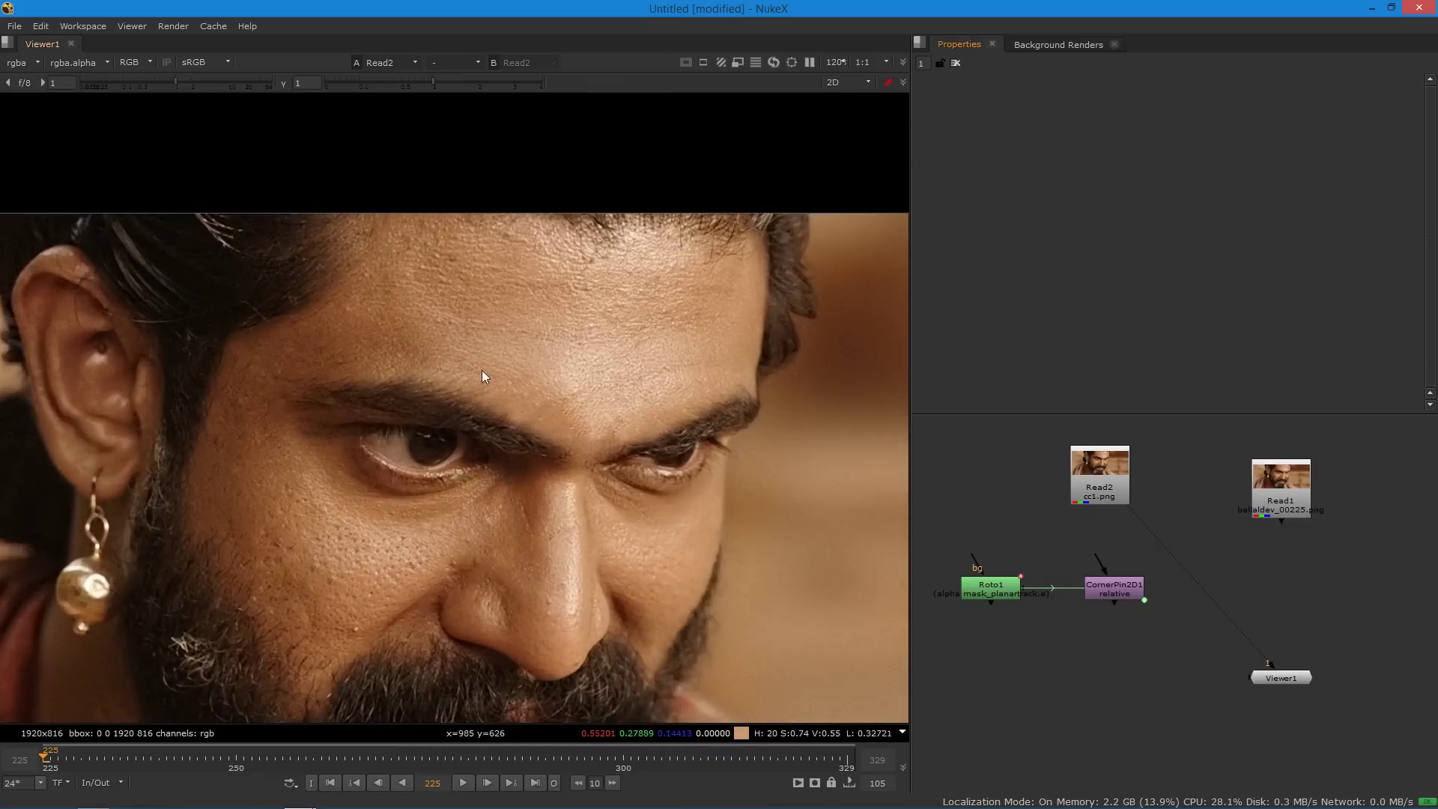
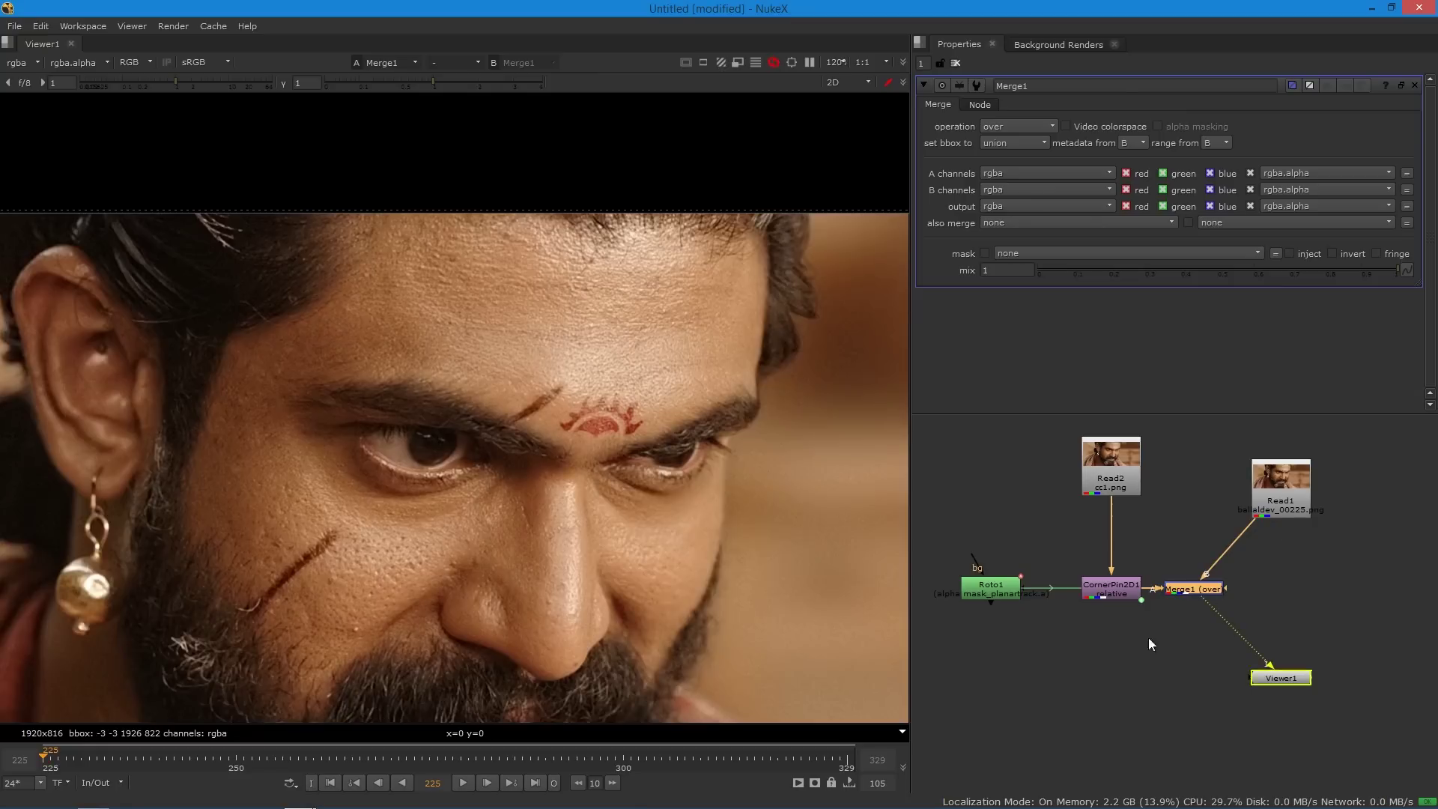
# Fit the frame and play the patched shot, returning to frame 225.
pyautogui.press('f')
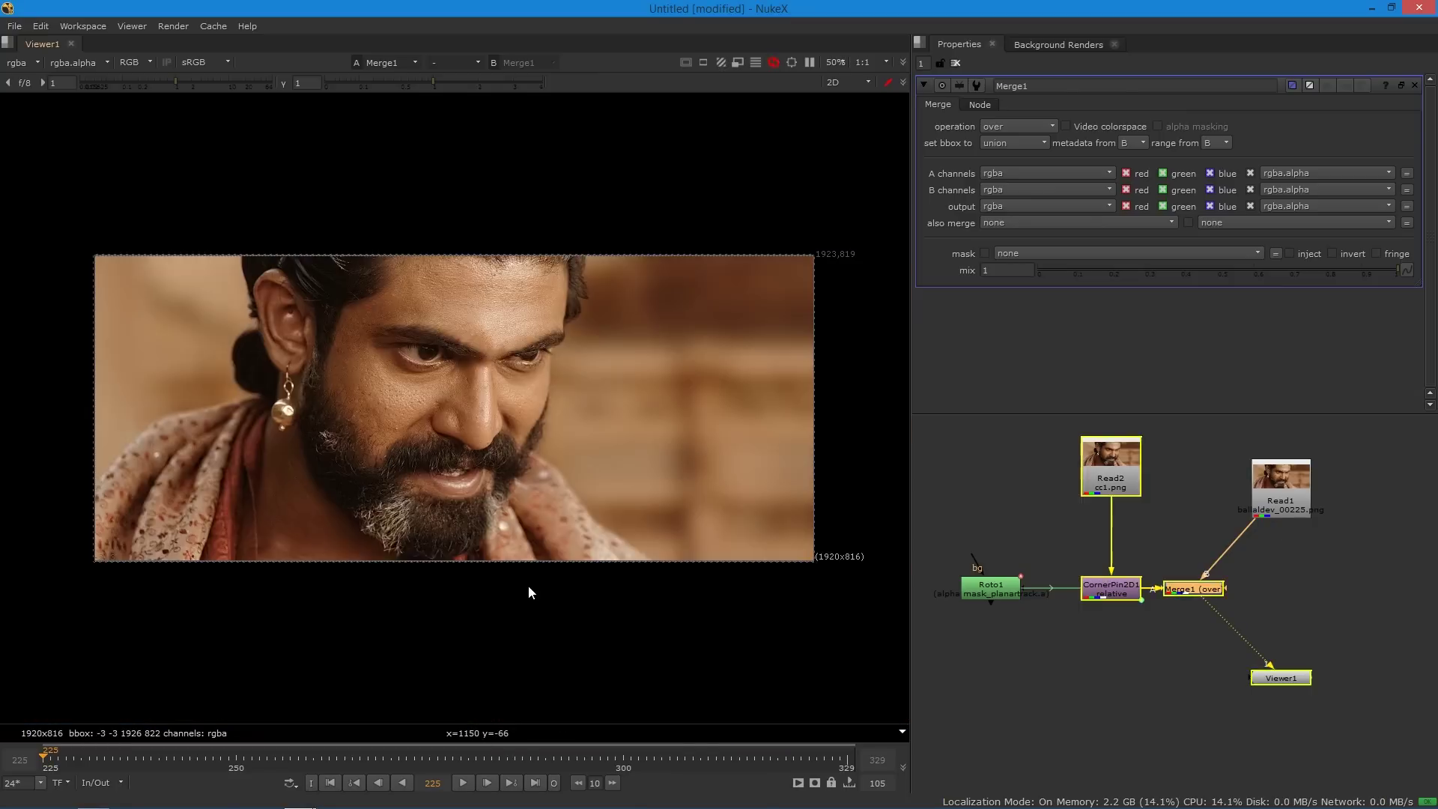
pyautogui.click(464, 784)
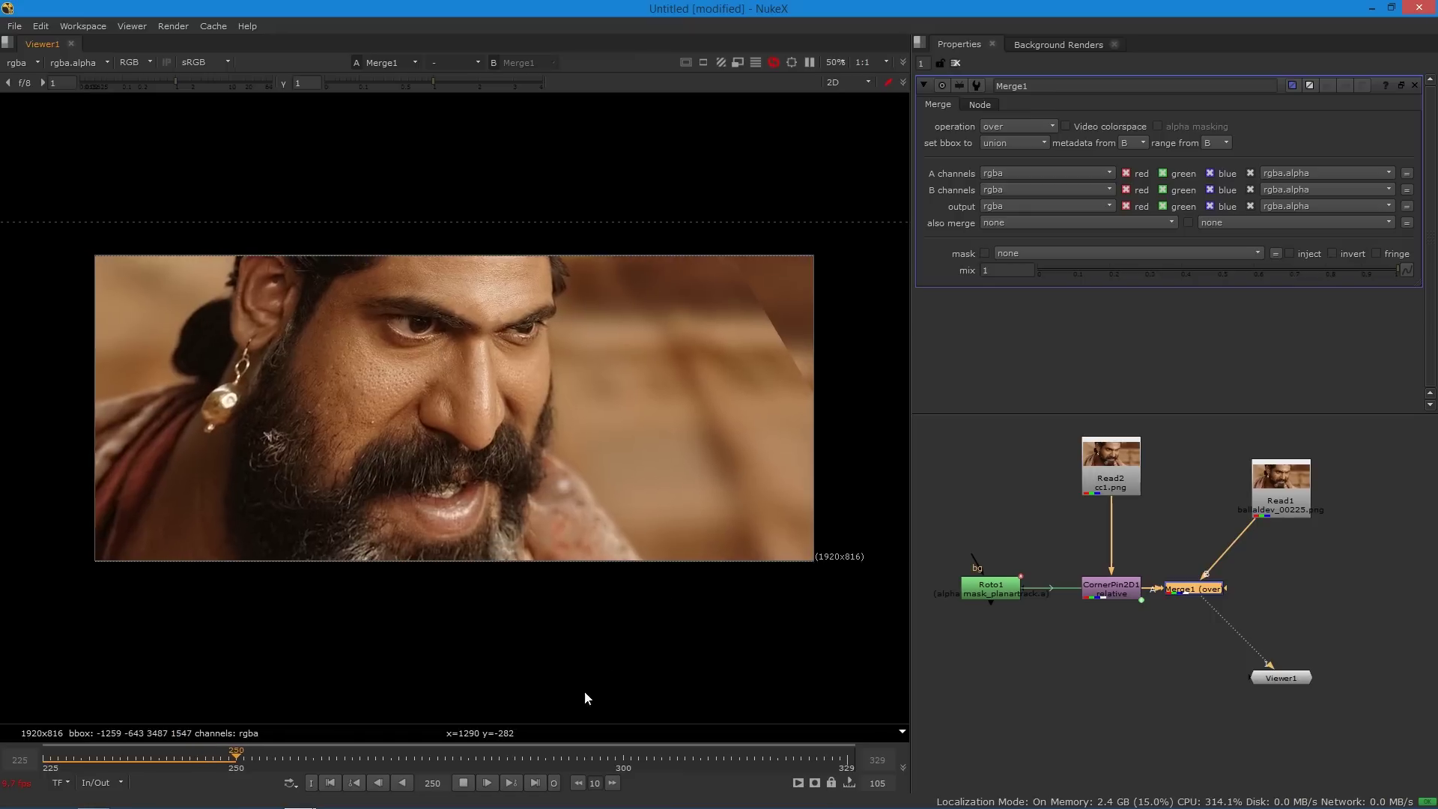
pyautogui.click(464, 783)
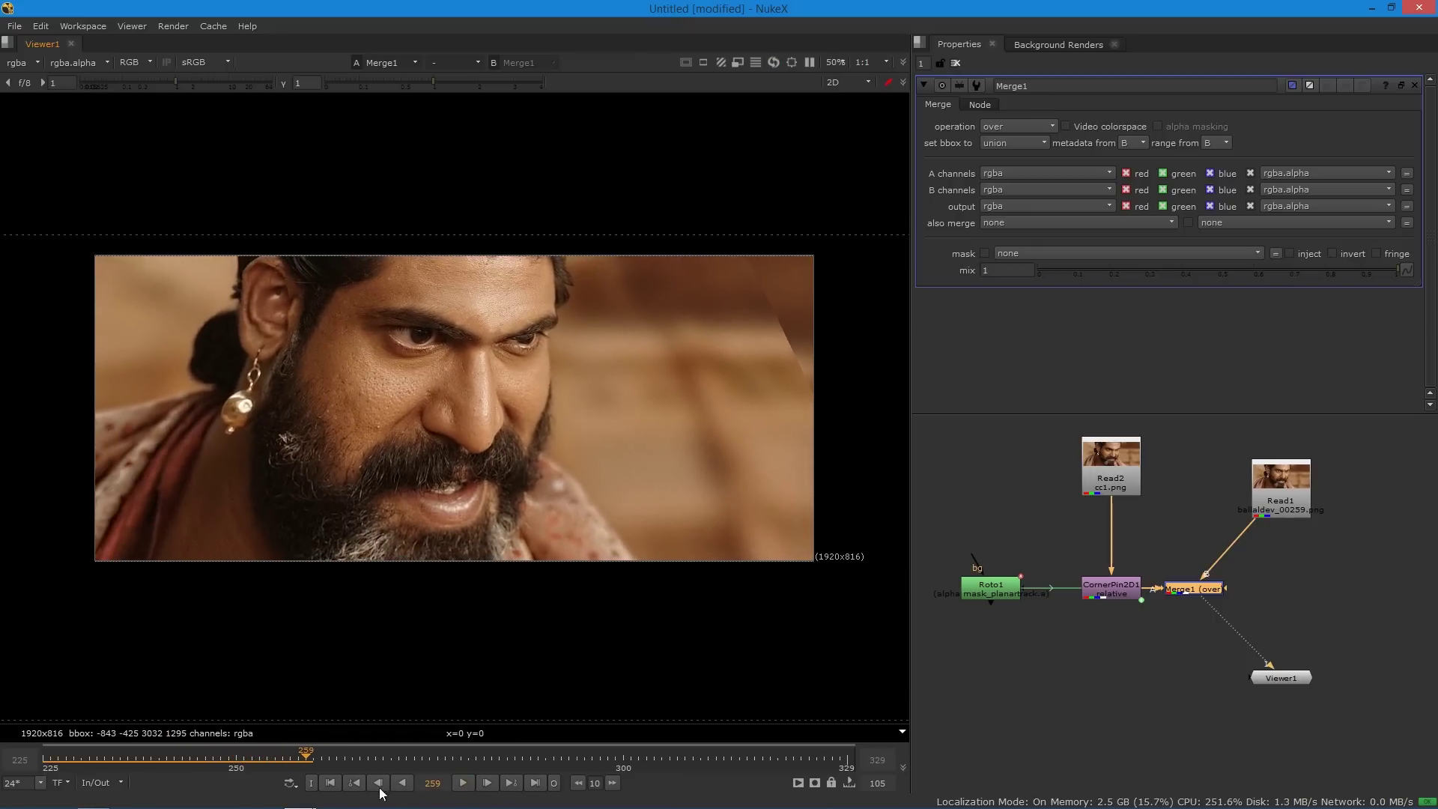
pyautogui.click(331, 783)
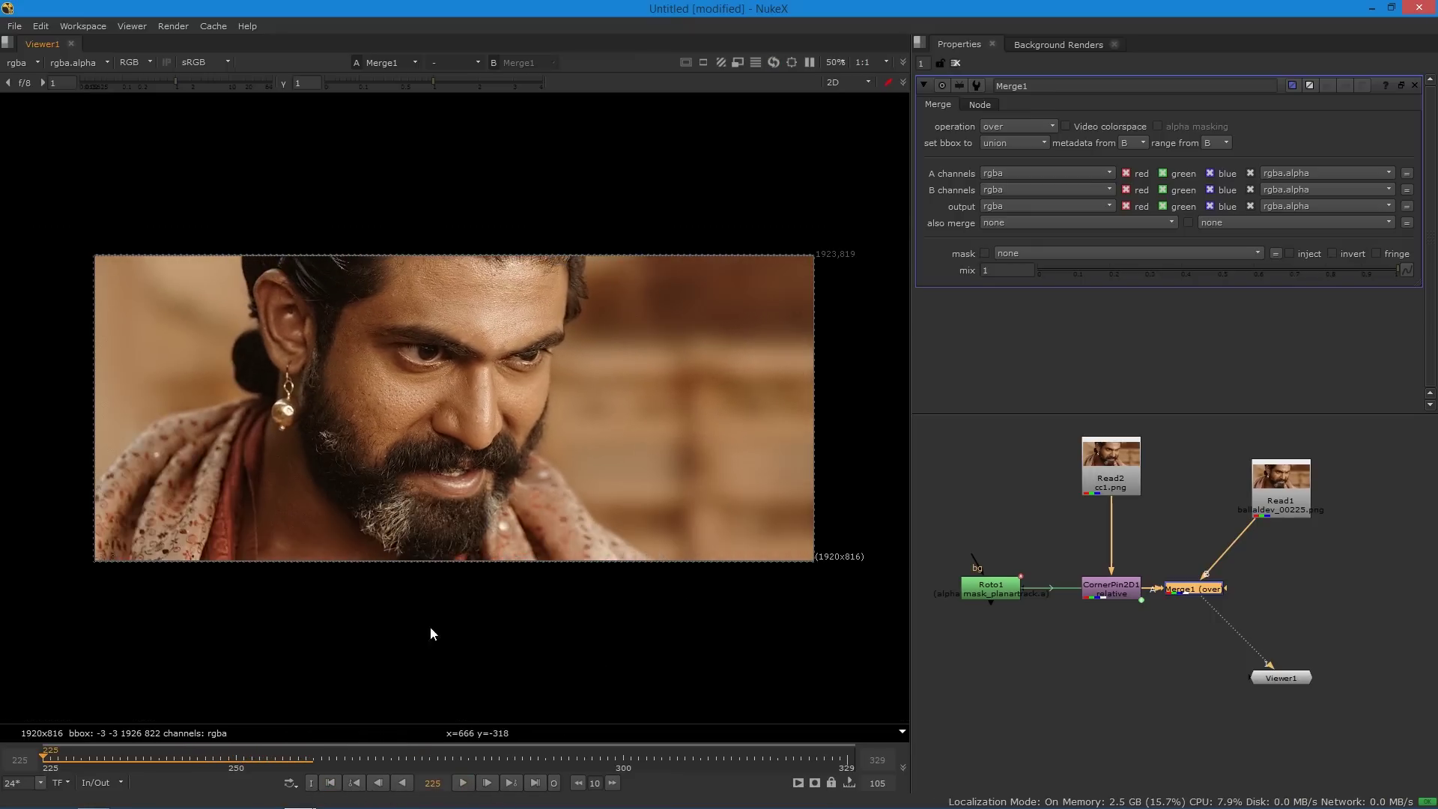
# Zoom in on the forehead and select the cc1.png Read2 node.
pyautogui.scroll(8, 464, 322)
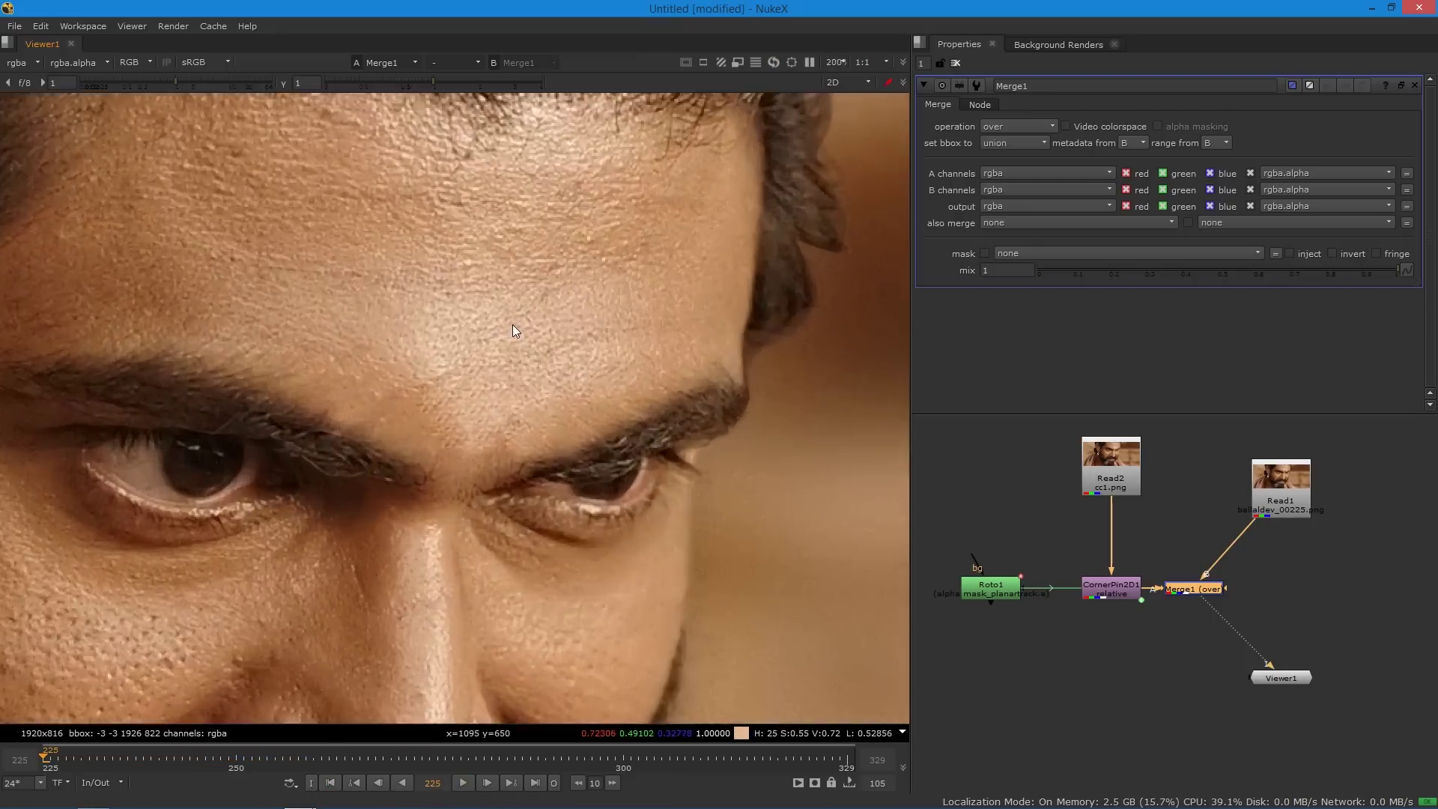
pyautogui.moveTo(403, 332); pyautogui.dragTo(557, 355, button='middle')
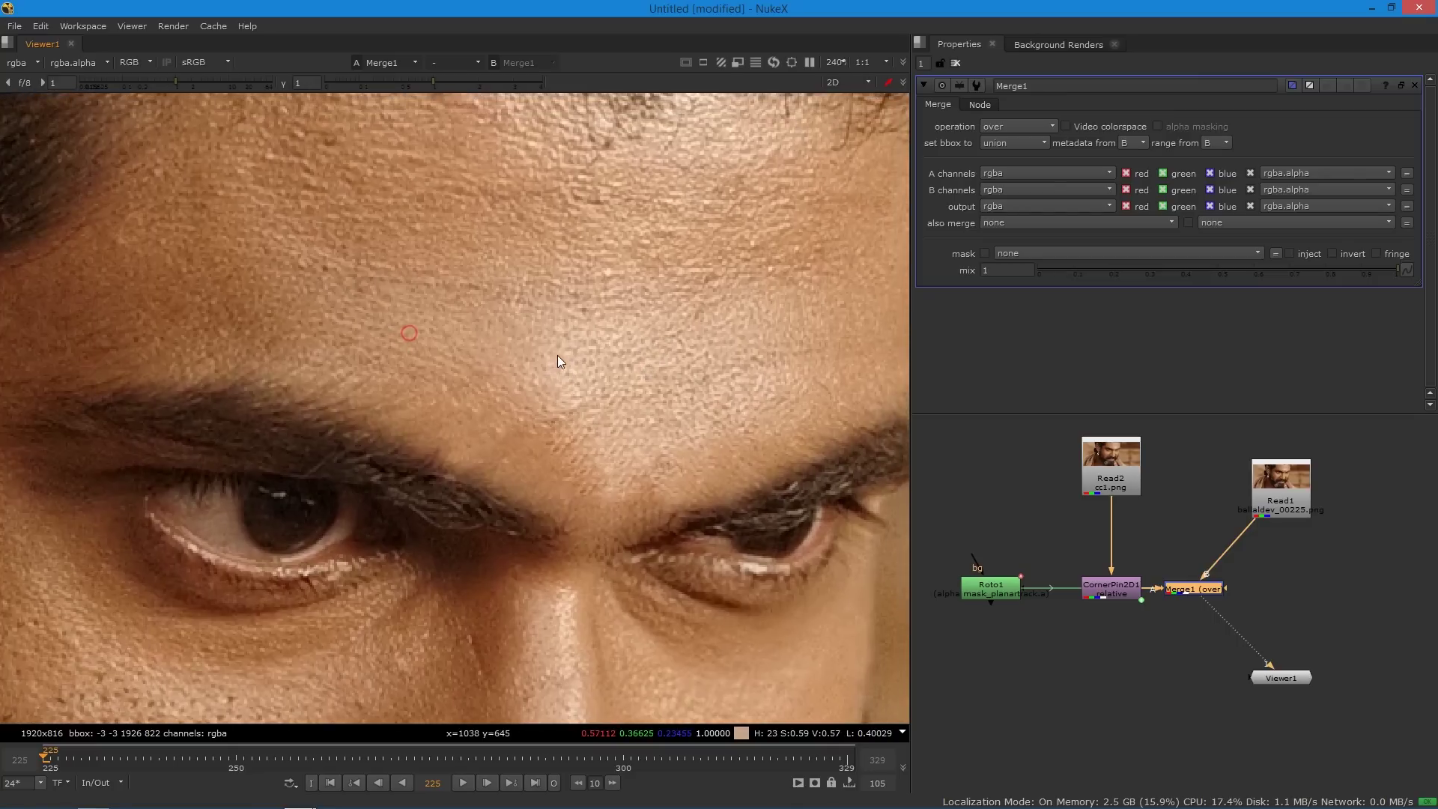
pyautogui.click(1113, 470)
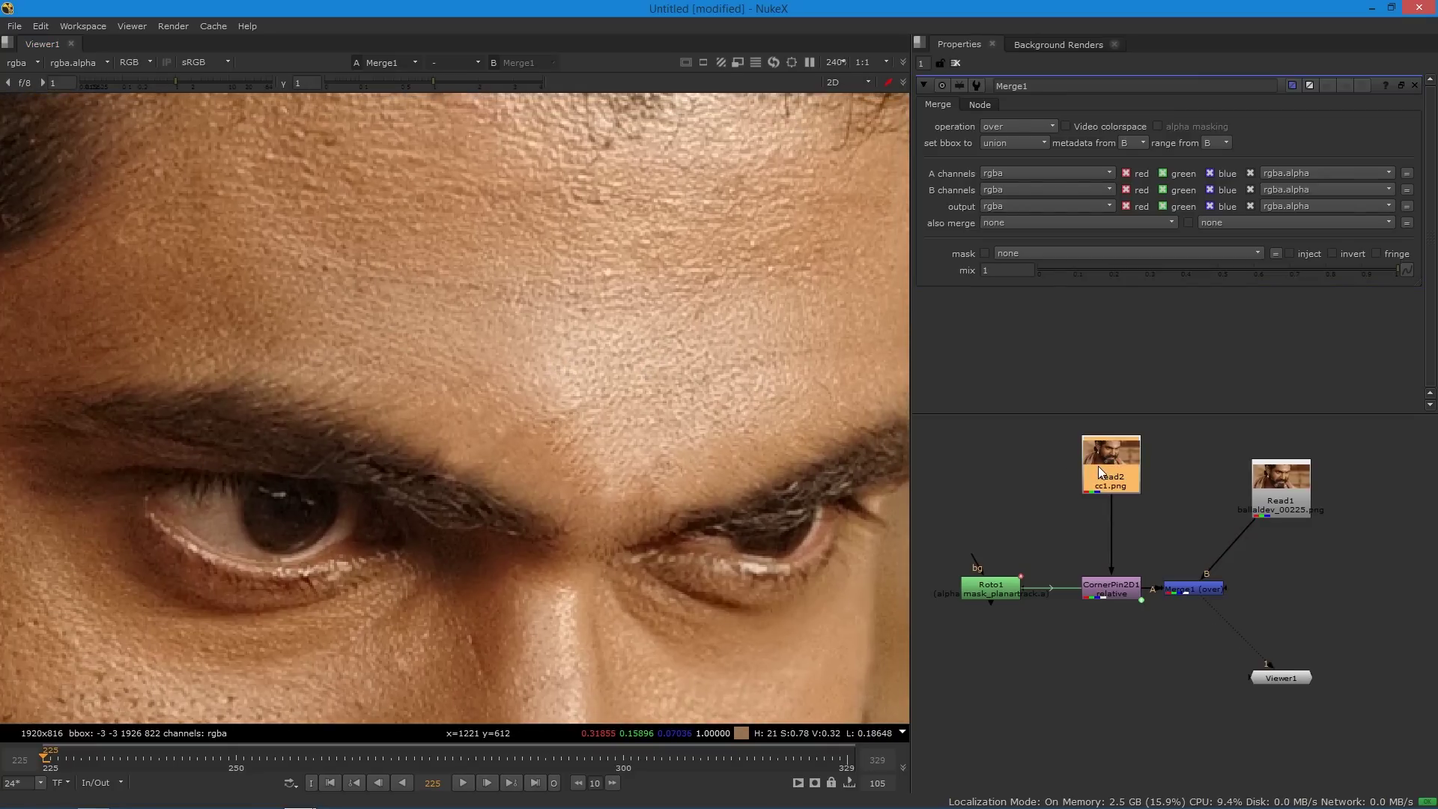
# Add Roto2 under cc1.png and draw a closed forehead mask above the brows.
pyautogui.press('o')
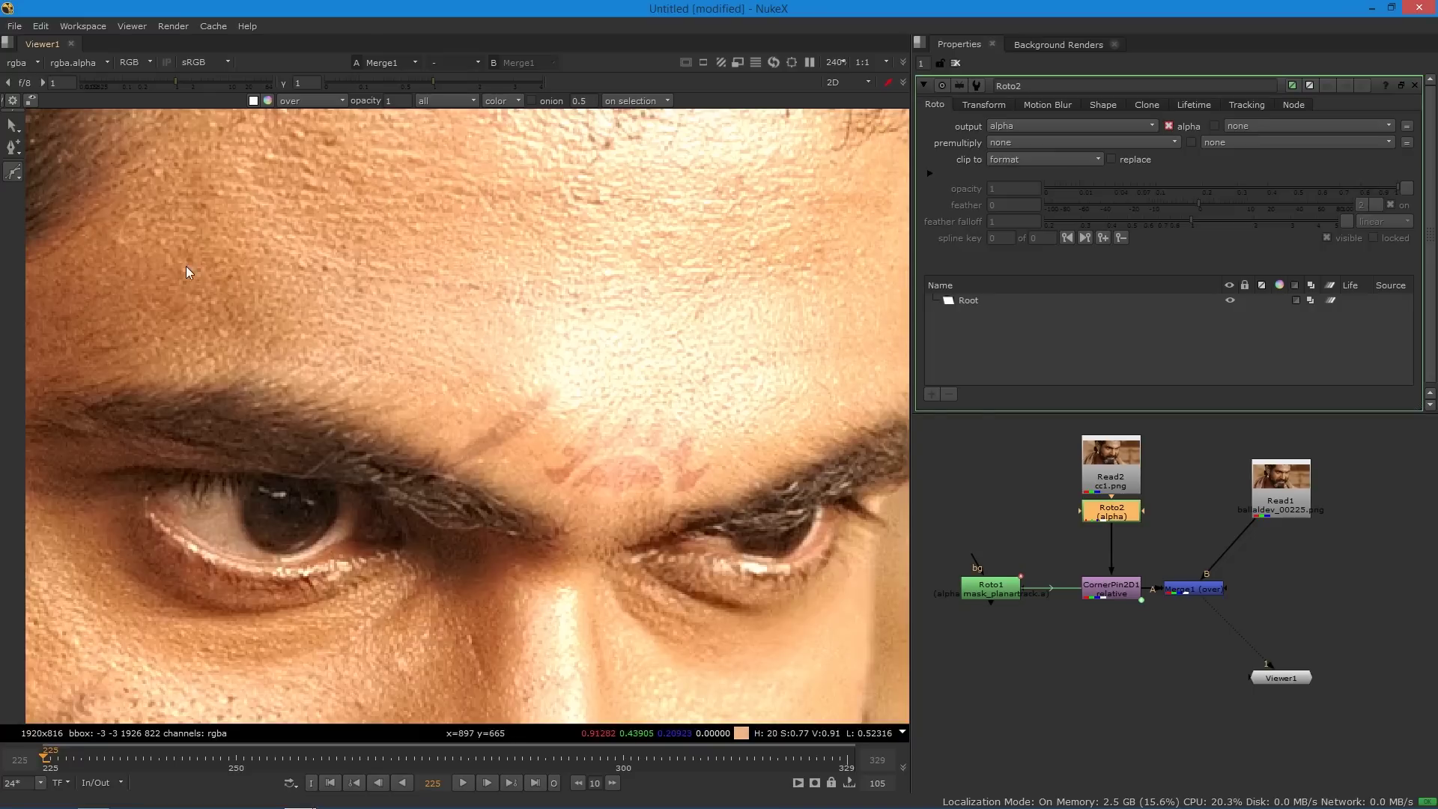
pyautogui.click(436, 438)
pyautogui.click(489, 398)
pyautogui.click(542, 369)
pyautogui.click(636, 350)
pyautogui.click(730, 372)
pyautogui.click(779, 405)
pyautogui.click(796, 453)
pyautogui.click(709, 509)
pyautogui.click(641, 527)
pyautogui.click(572, 521)
pyautogui.click(503, 495)
pyautogui.click(441, 468)
pyautogui.click(420, 450)
pyautogui.click(434, 439)
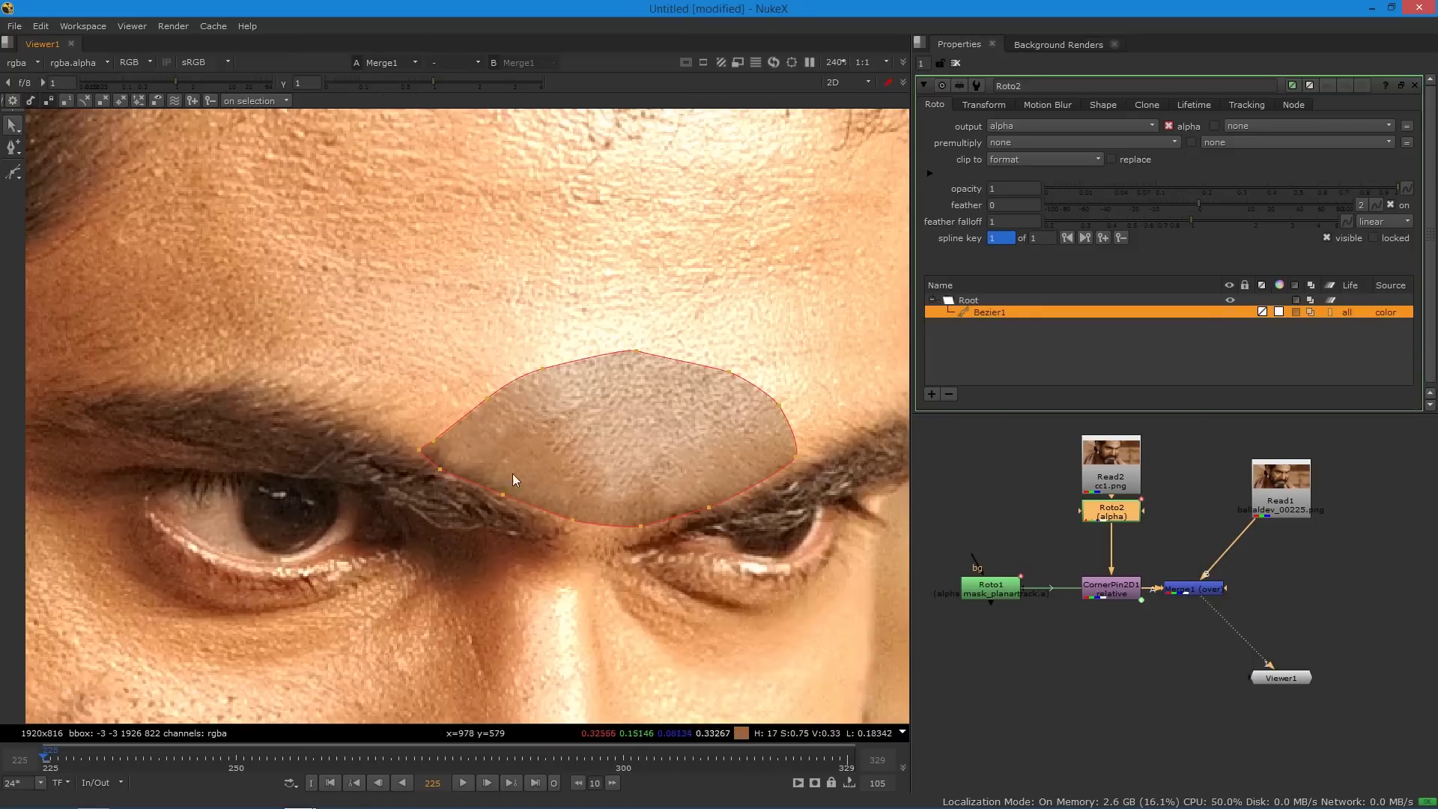
pyautogui.moveTo(542, 370); pyautogui.dragTo(481, 395)
pyautogui.moveTo(434, 440); pyautogui.dragTo(430, 437)
# Add a Premult node below Roto2.
pyautogui.click(1122, 513)
pyautogui.press('Tab')
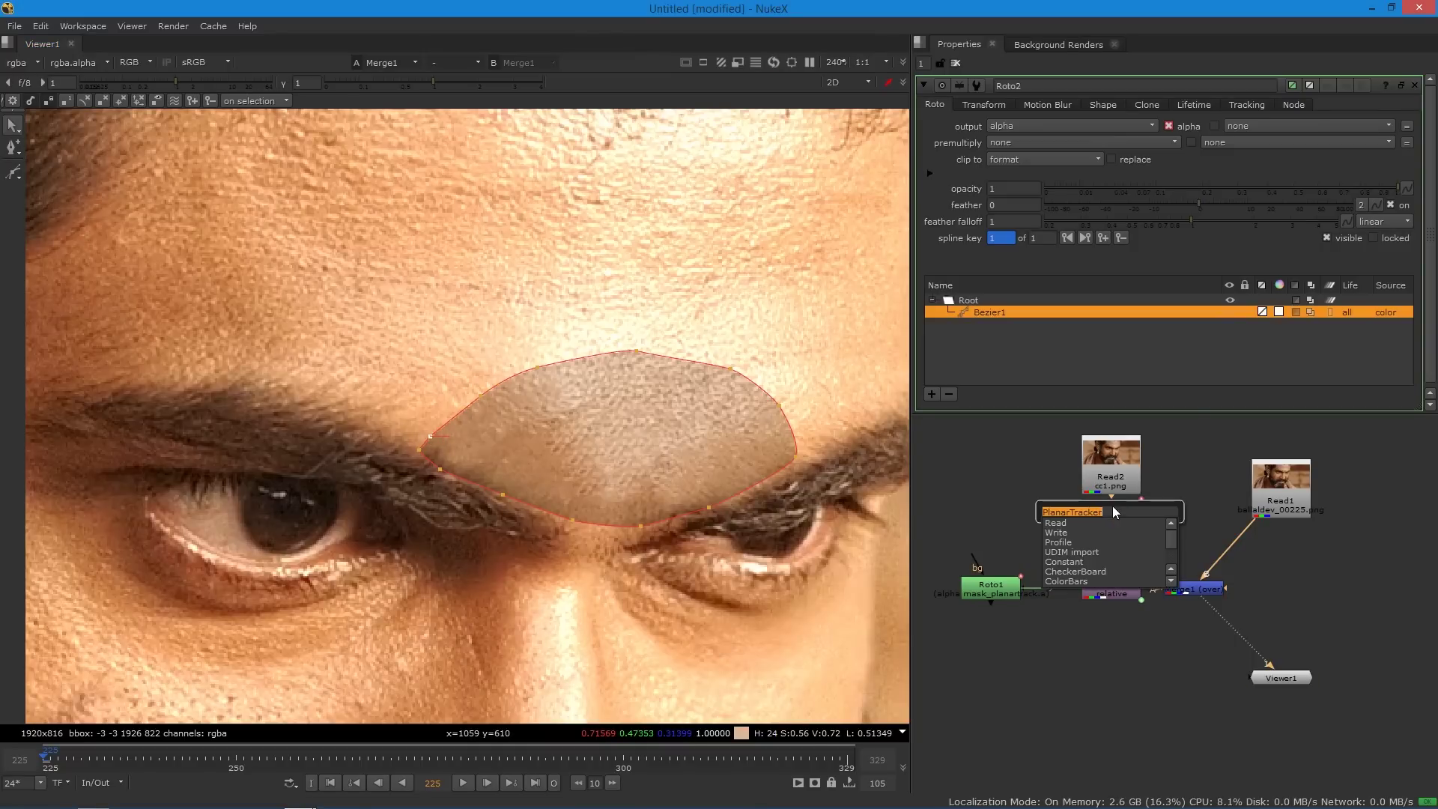
pyautogui.write('pre')
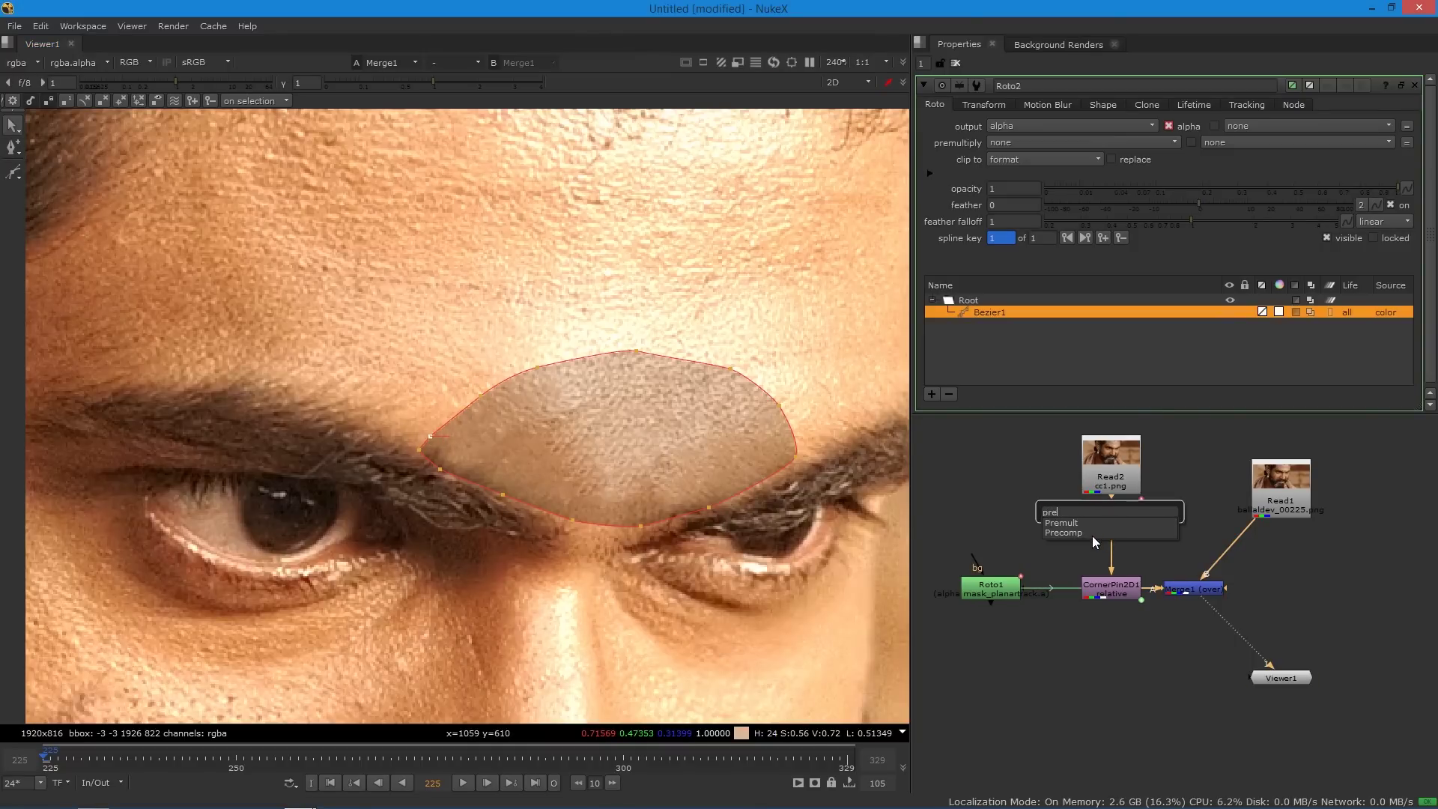
pyautogui.click(1091, 523)
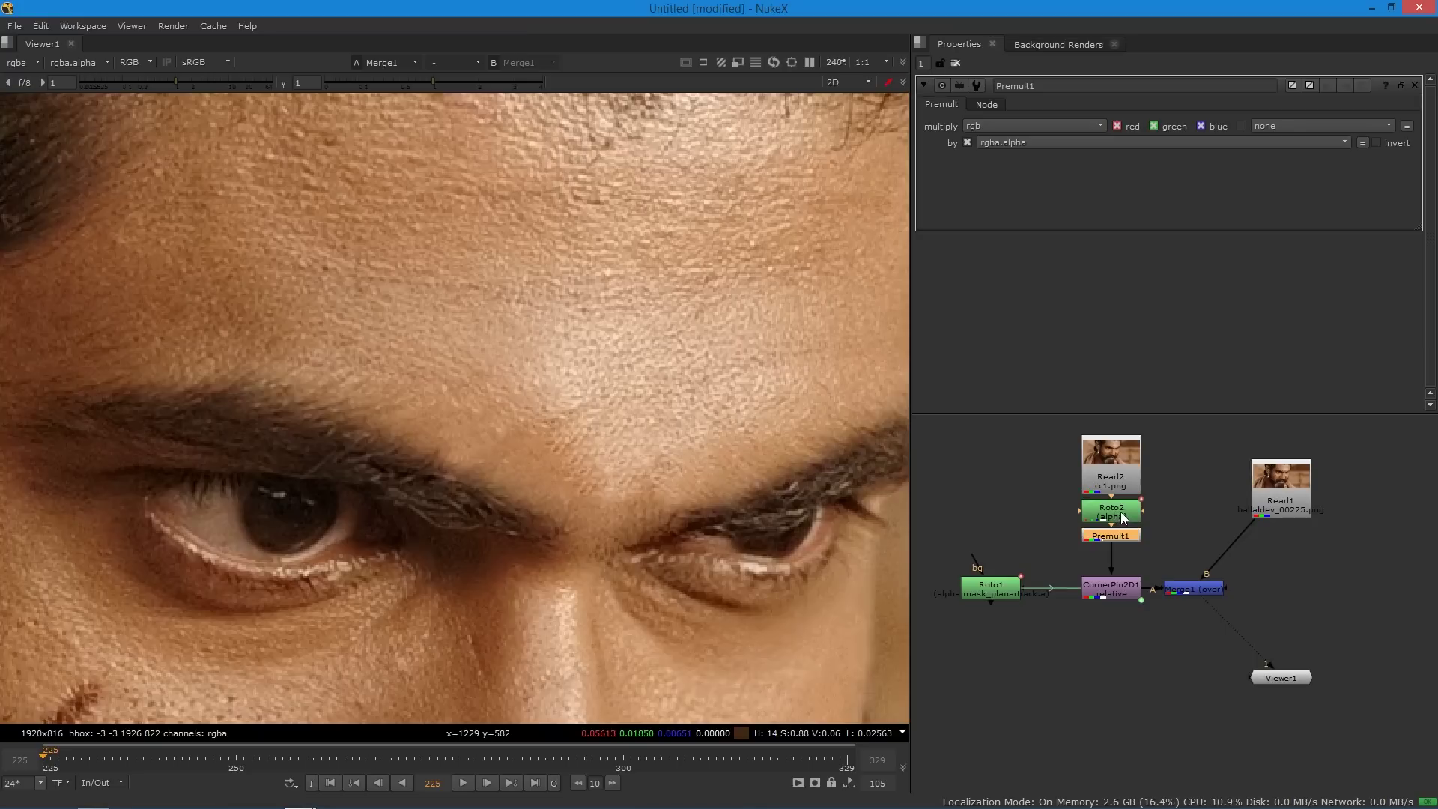
# Open Roto2's Bezier1 and feather the mask points along the left brow.
pyautogui.click(1126, 520)
pyautogui.doubleClick(1124, 520)
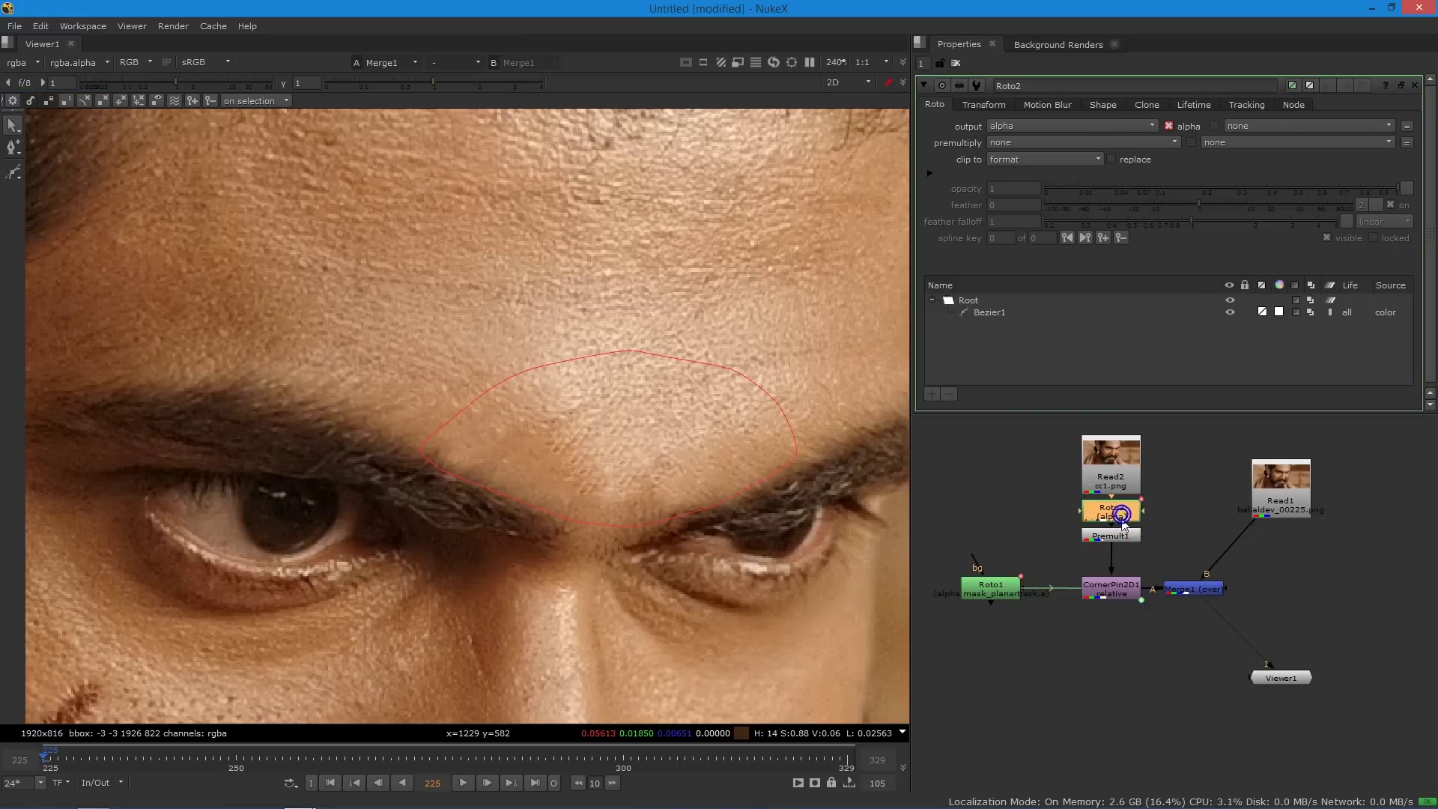
pyautogui.click(709, 364)
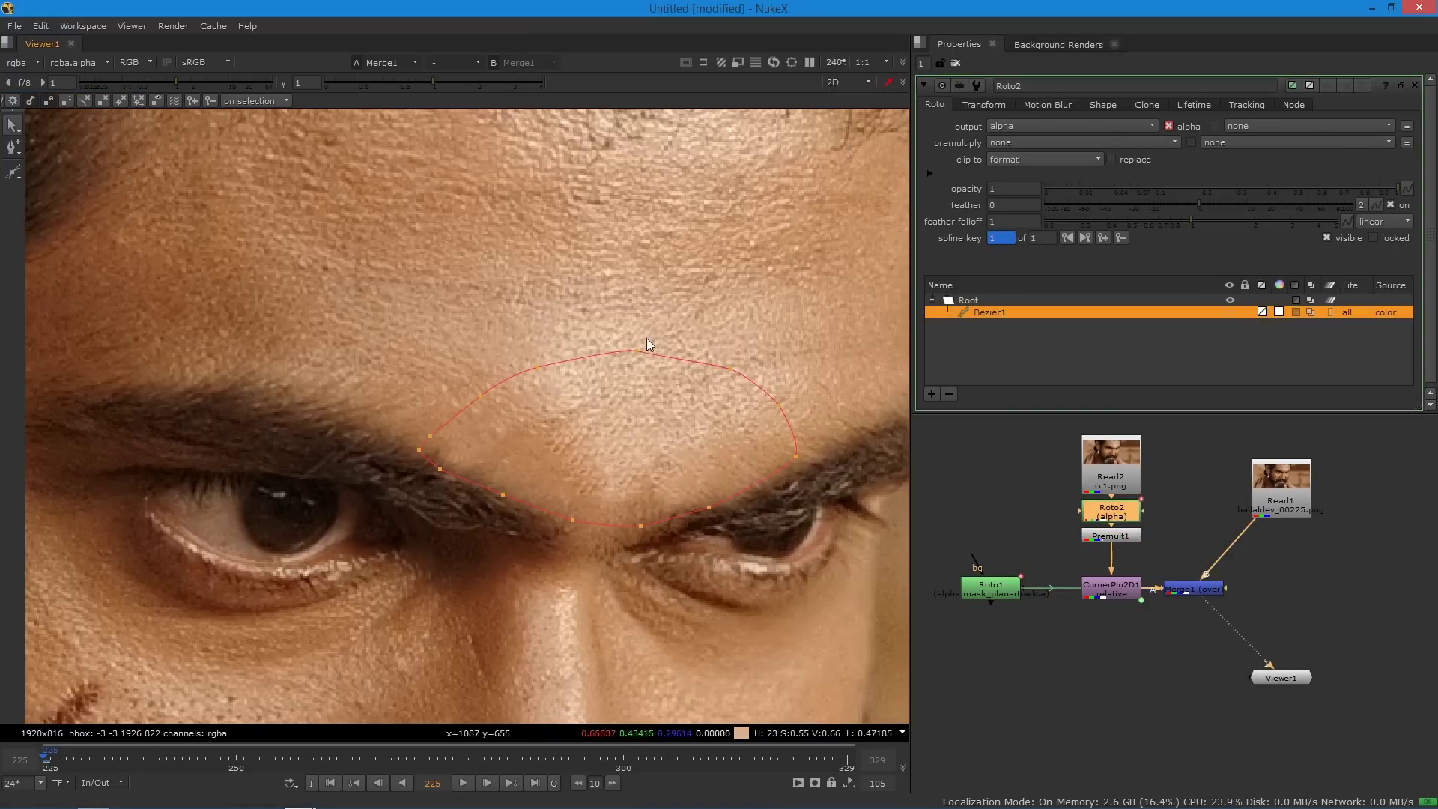
pyautogui.scroll(3, 641, 349)
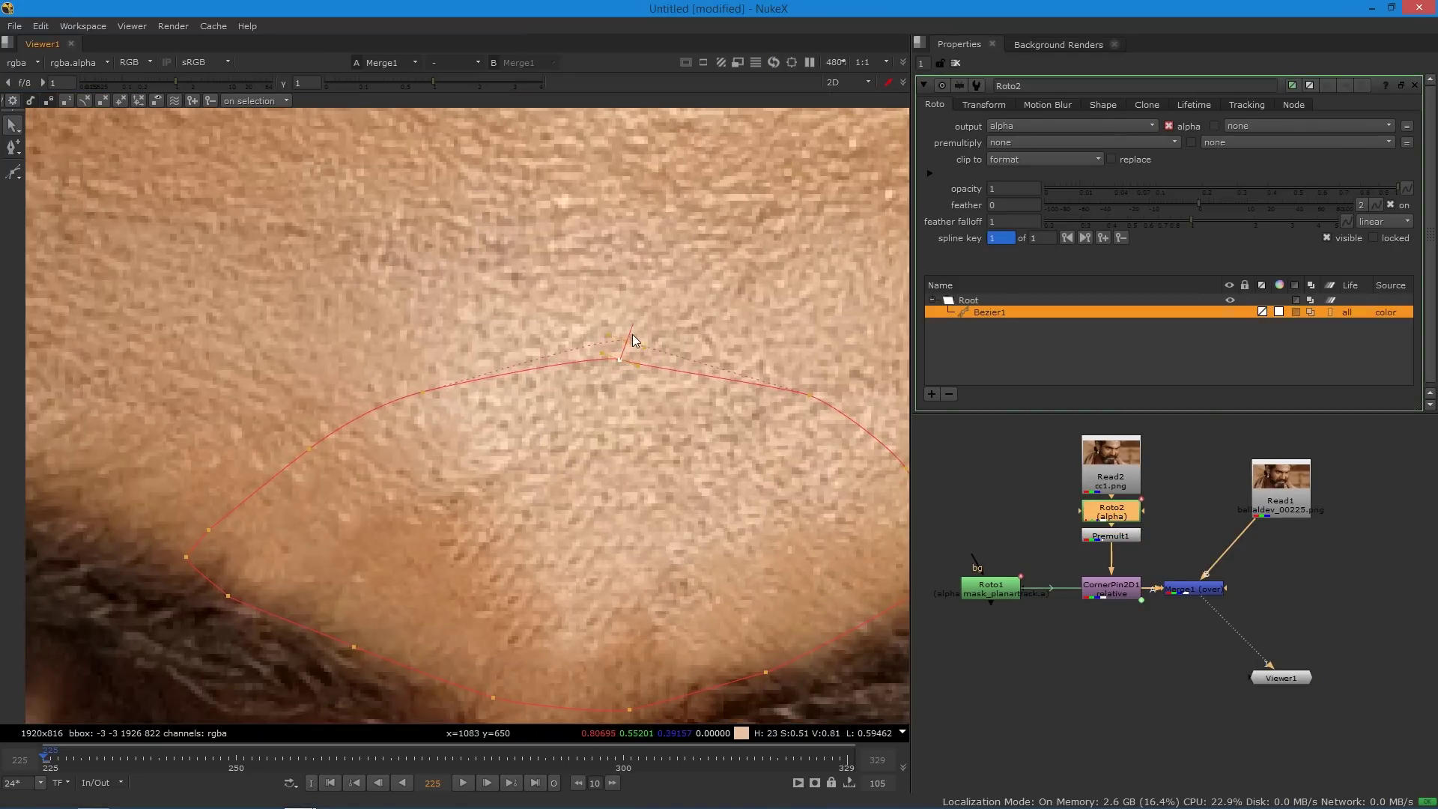
pyautogui.click(423, 393)
pyautogui.moveTo(448, 447); pyautogui.dragTo(635, 277, button='middle')
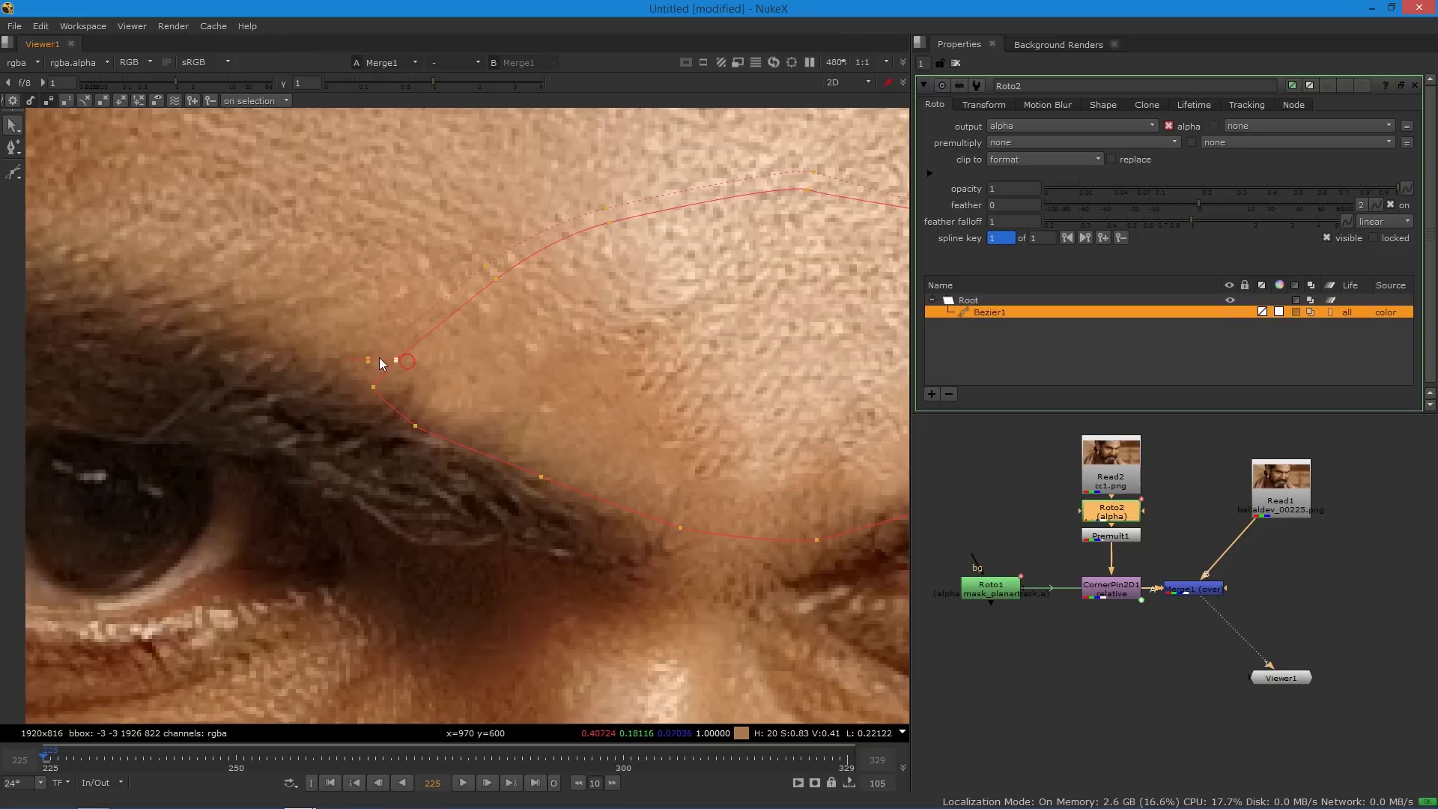
pyautogui.click(373, 386)
pyautogui.click(541, 477)
pyautogui.moveTo(529, 495); pyautogui.dragTo(522, 506)
# Feather the mask's right-side and top points outward to soften the edges.
pyautogui.click(414, 426)
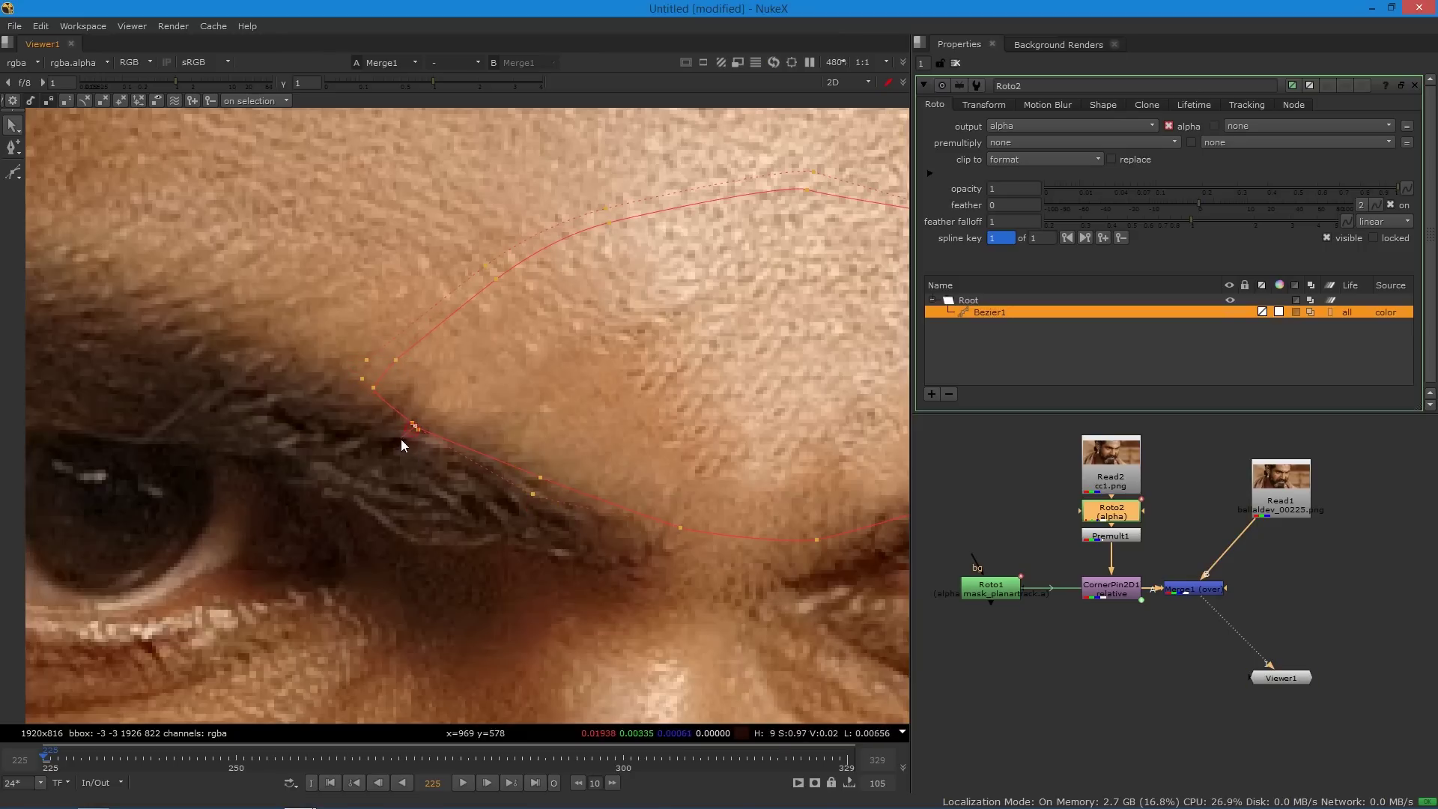
pyautogui.moveTo(792, 469); pyautogui.dragTo(542, 428, button='middle')
pyautogui.click(704, 460)
pyautogui.moveTo(779, 427); pyautogui.dragTo(639, 483, button='middle')
pyautogui.click(738, 421)
pyautogui.keyDown('ctrl'); pyautogui.moveTo(753, 426); pyautogui.dragTo(776, 424); pyautogui.keyUp('ctrl')
pyautogui.click(704, 314)
pyautogui.click(610, 241)
pyautogui.moveTo(615, 224); pyautogui.dragTo(623, 205)
pyautogui.moveTo(493, 361); pyautogui.dragTo(606, 345, button='middle')
pyautogui.scroll(-6, 595, 358)
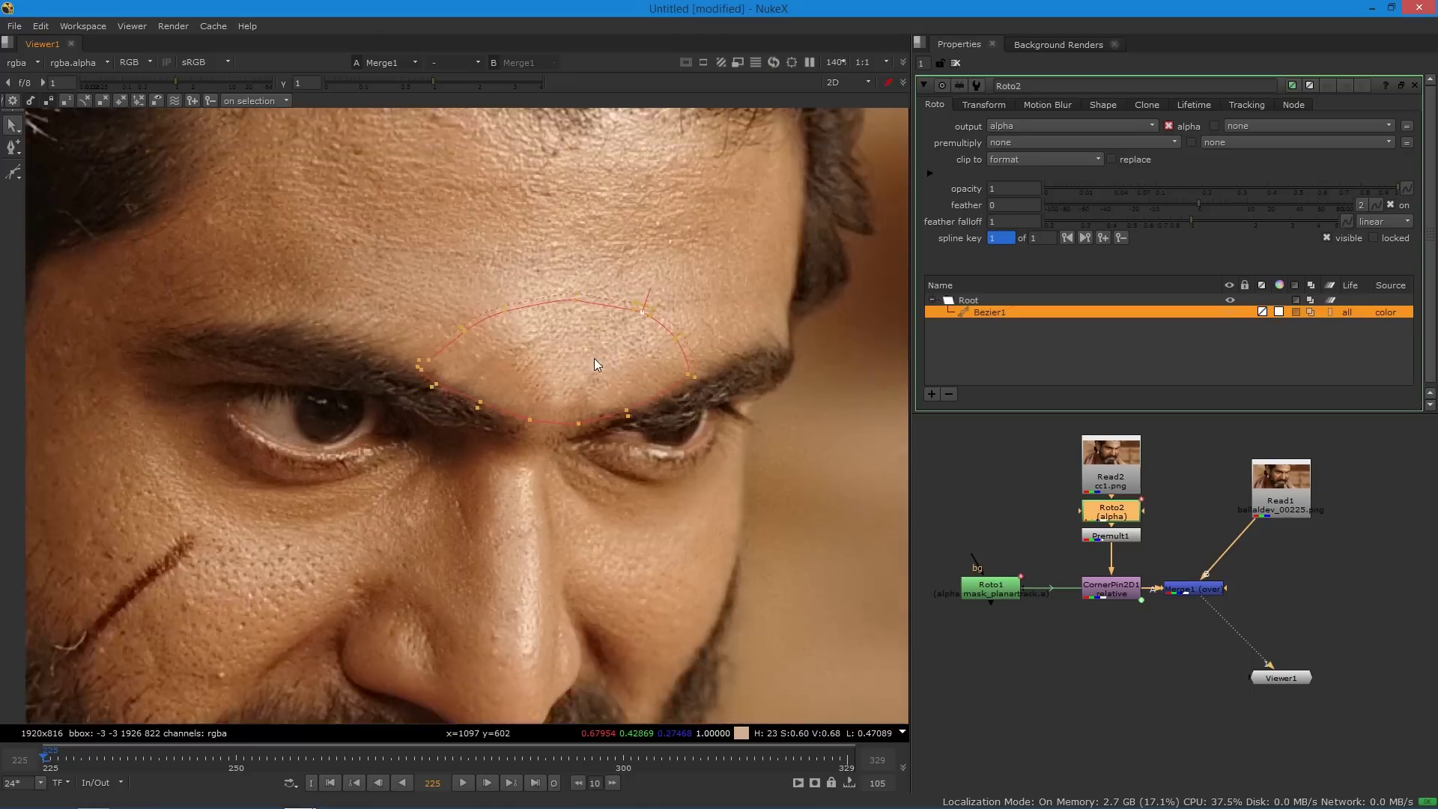
# View the Merge1 composite, nudge the node right, and play the shot.
pyautogui.doubleClick(1183, 590)
pyautogui.click(1273, 515)
pyautogui.moveTo(1196, 588); pyautogui.dragTo(1217, 588)
pyautogui.click(463, 783)
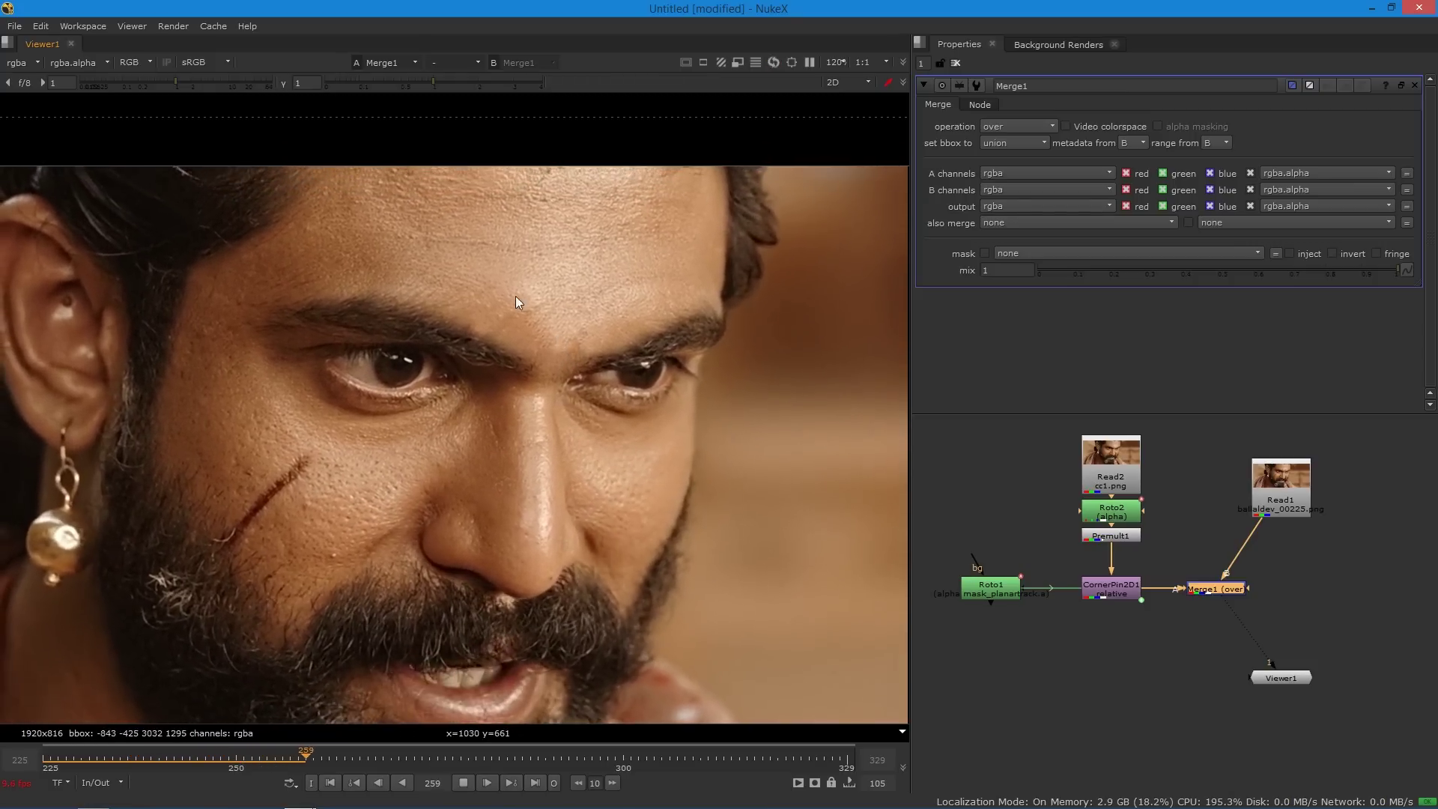
# Stop playback, scrub back to check the forehead, then move Merge1 under Read1.
pyautogui.scroll(-3, 505, 303)
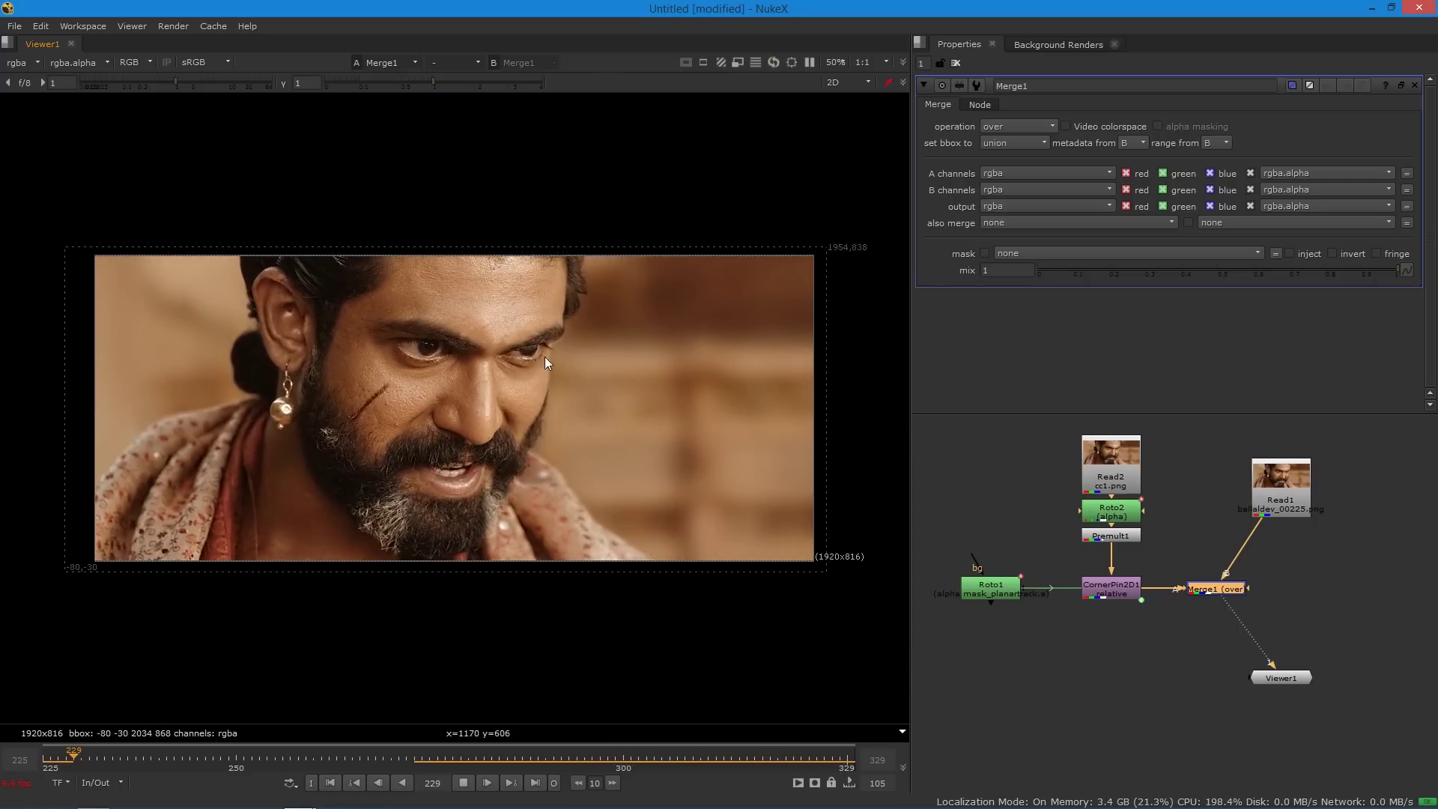
pyautogui.press('k')
pyautogui.scroll(6, 453, 296)
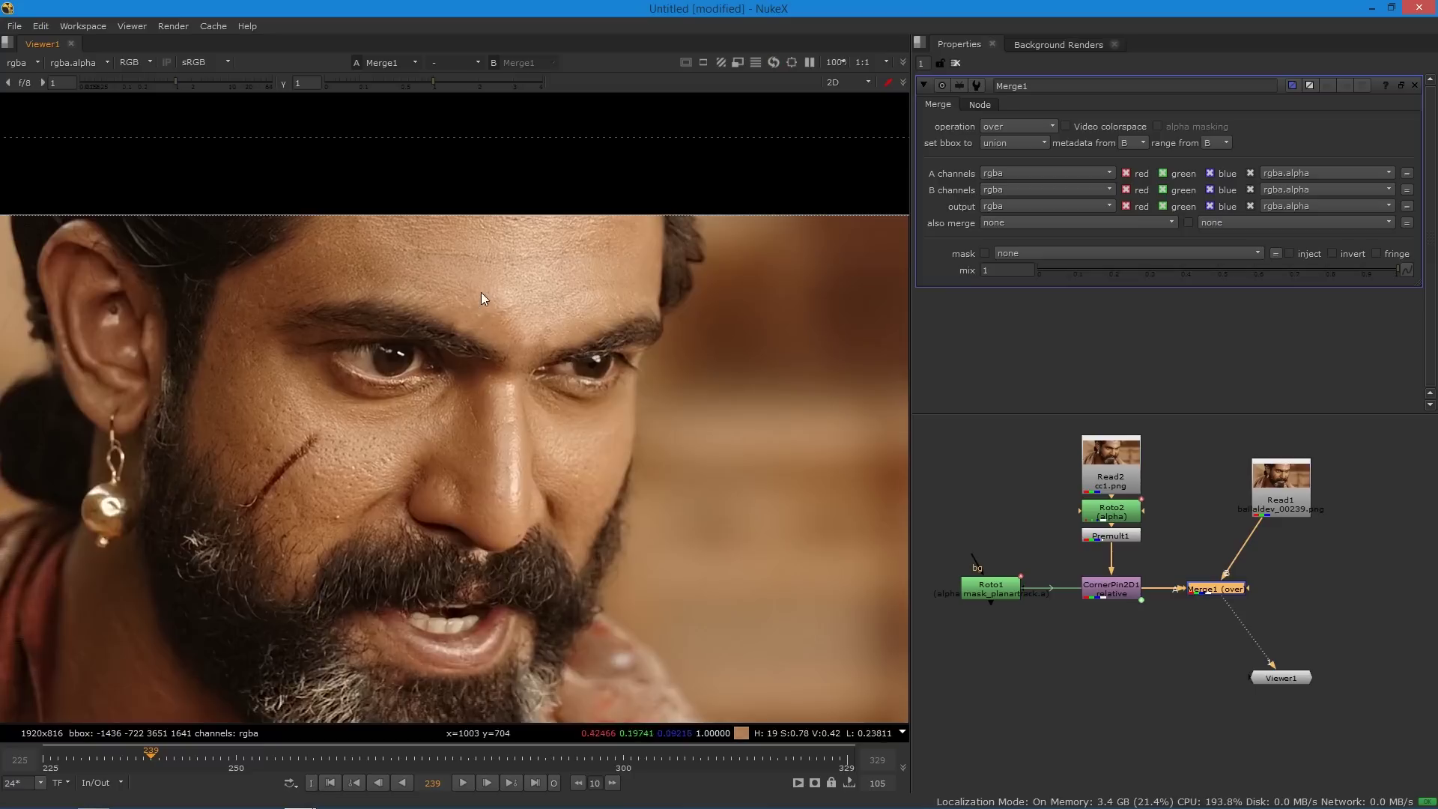
pyautogui.moveTo(72, 758); pyautogui.dragTo(108, 758)
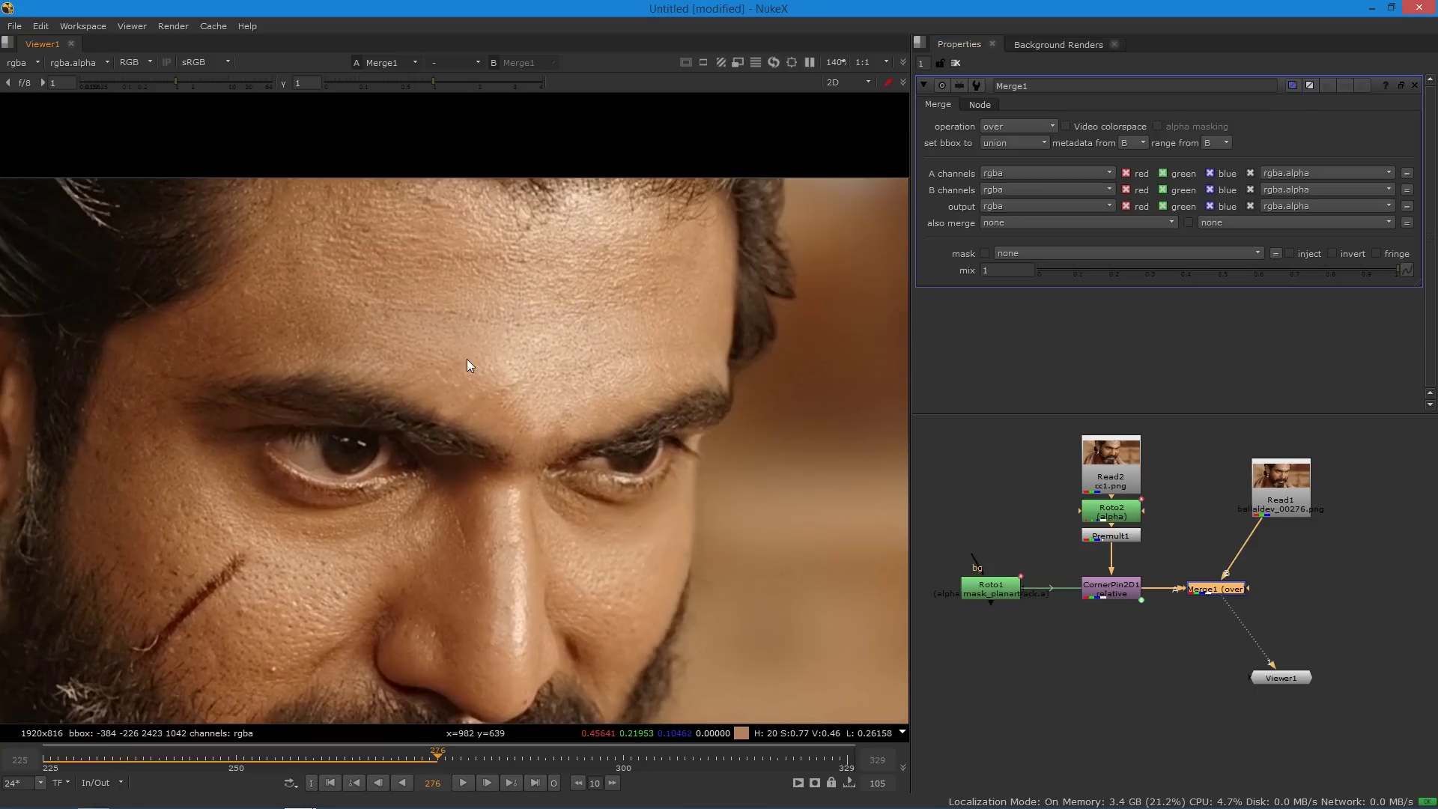
pyautogui.moveTo(403, 471); pyautogui.dragTo(610, 360, button='middle')
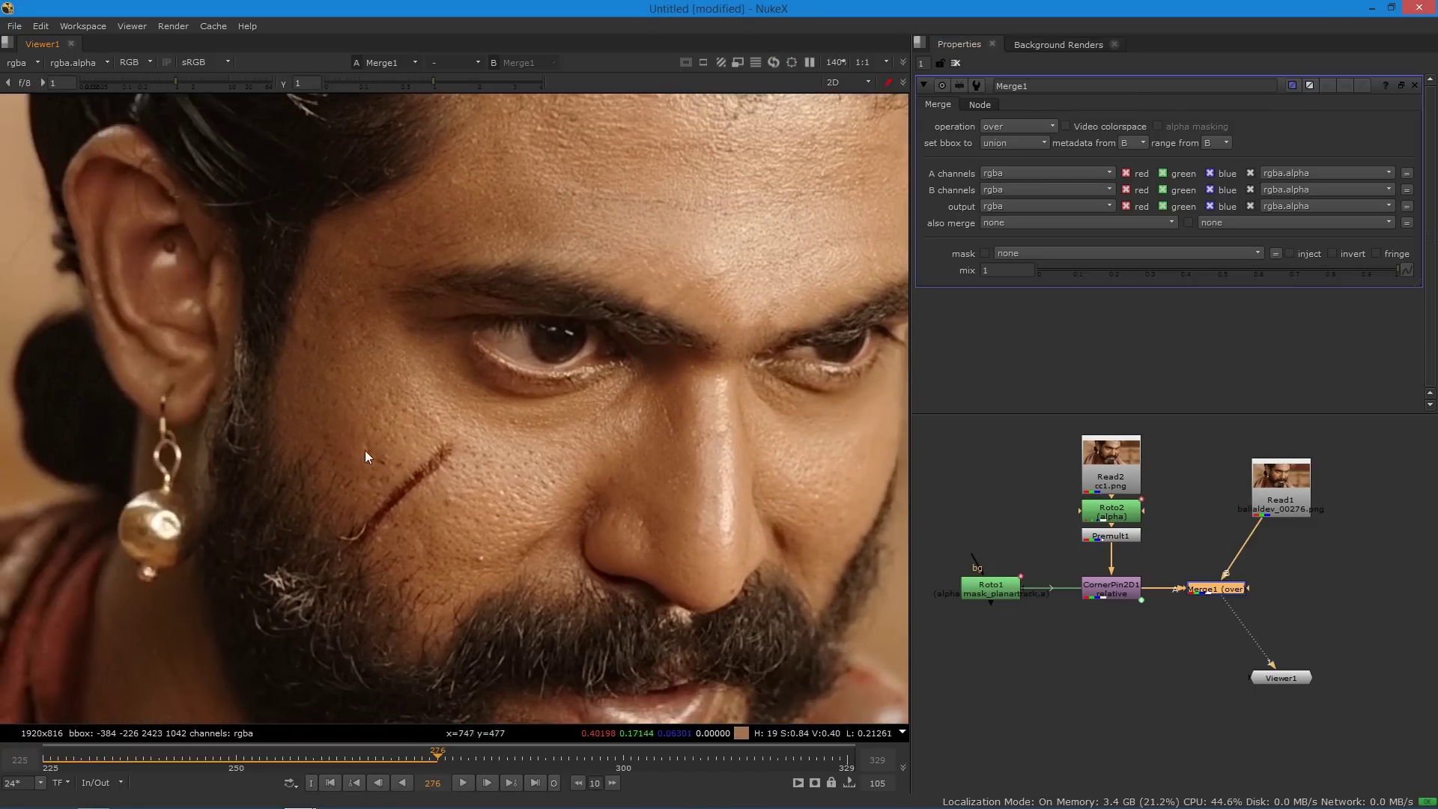
pyautogui.moveTo(1219, 588); pyautogui.dragTo(1283, 596)
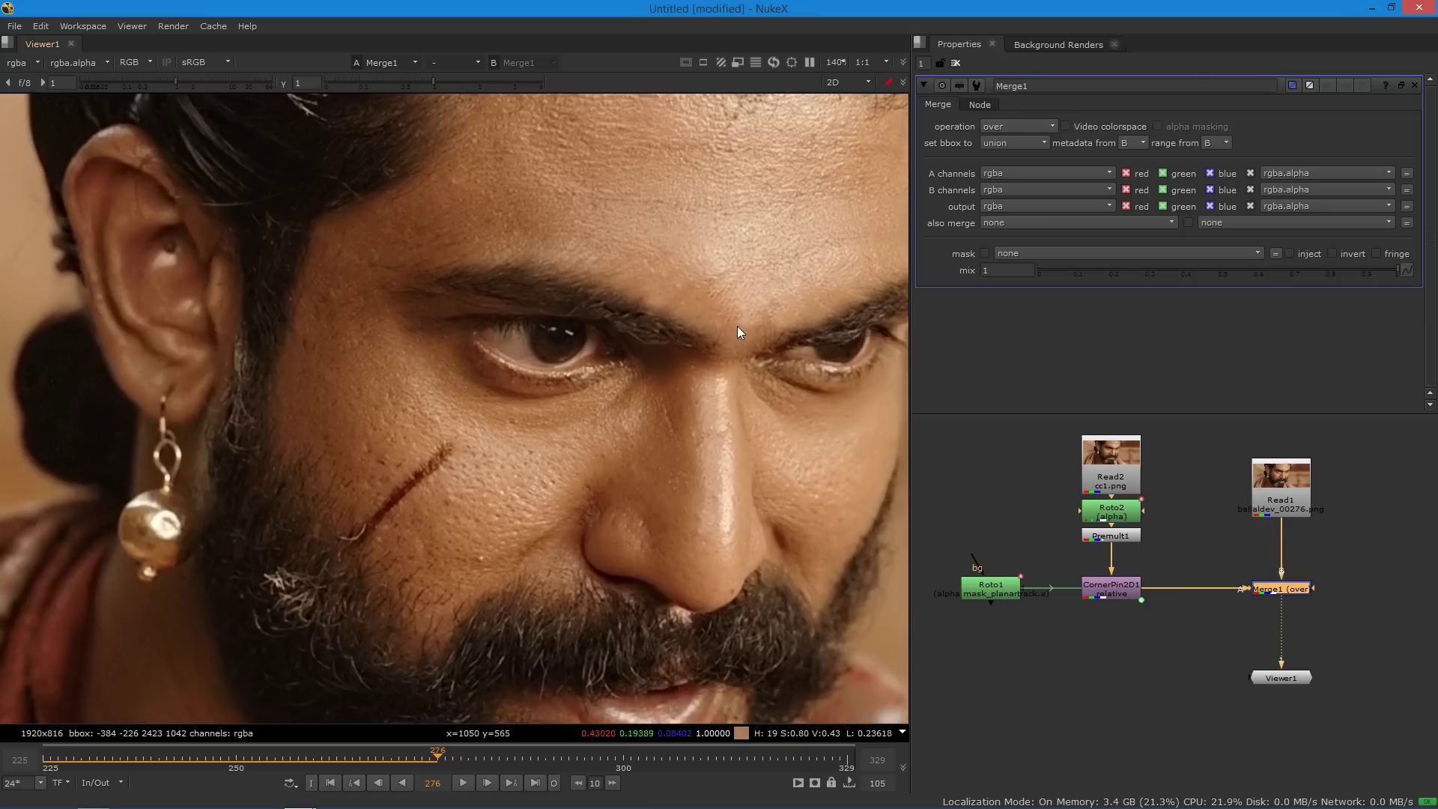
# Disconnect Merge1's A input from CornerPin2D1 and move Merge1 to the right.
pyautogui.click(1239, 623)
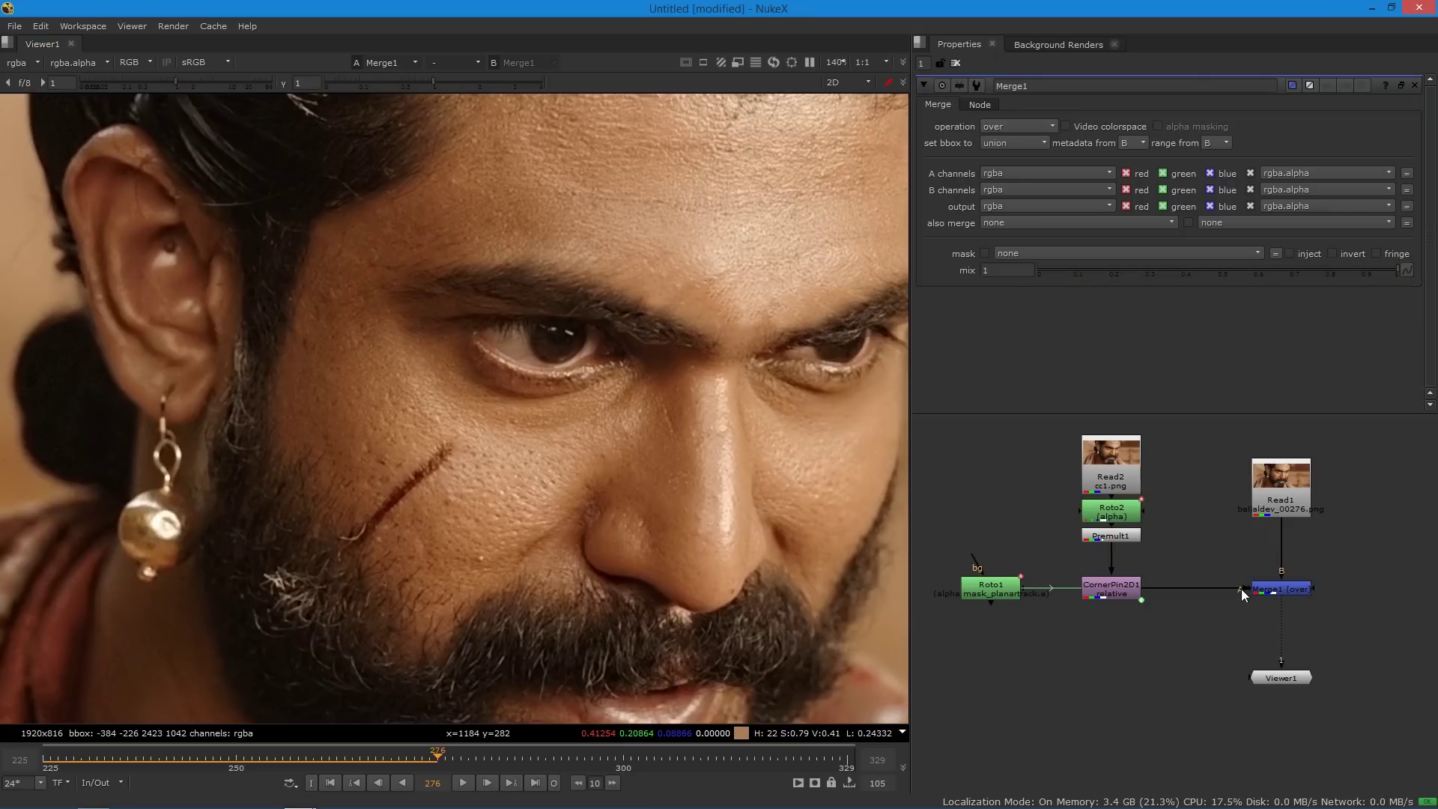
pyautogui.moveTo(1242, 589); pyautogui.dragTo(1199, 567)
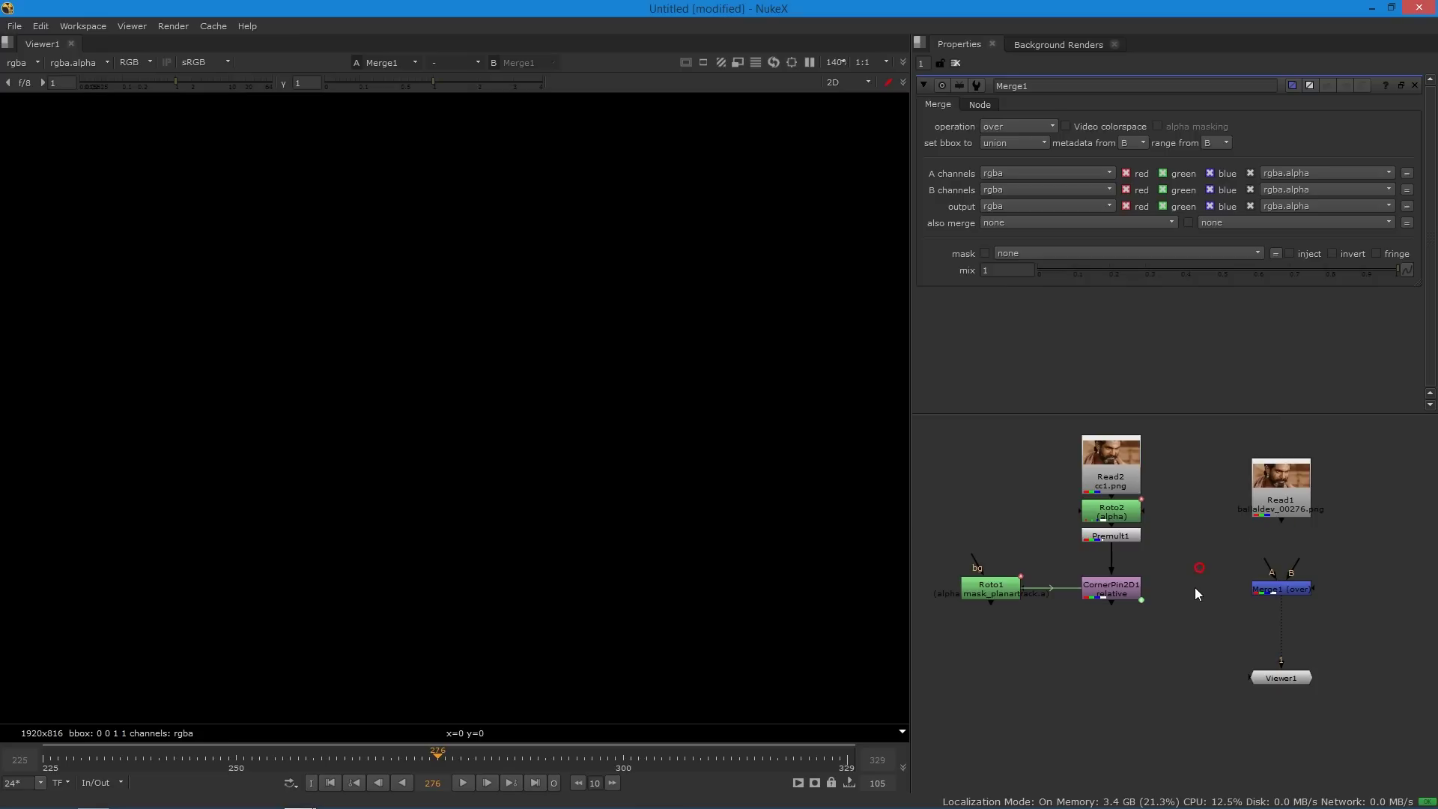
pyautogui.click(1293, 594)
pyautogui.moveTo(1283, 604); pyautogui.dragTo(1389, 575)
# Add a PlanarTracker (Roto3) under Read1 and view its output.
pyautogui.click(1286, 477)
pyautogui.press('Tab')
pyautogui.write('PlanarTracker')
pyautogui.click(1250, 542)
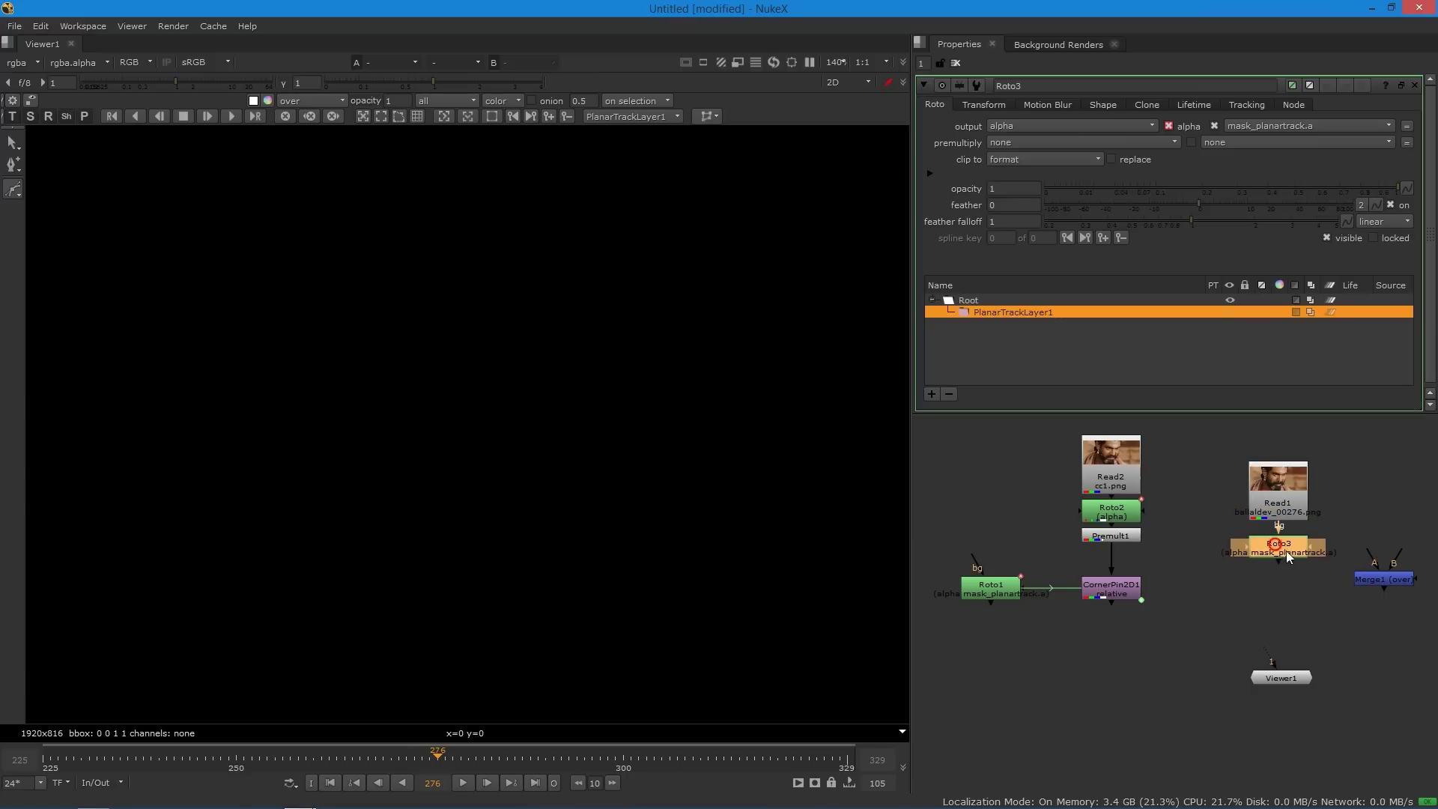
pyautogui.moveTo(1271, 664); pyautogui.dragTo(1281, 558)
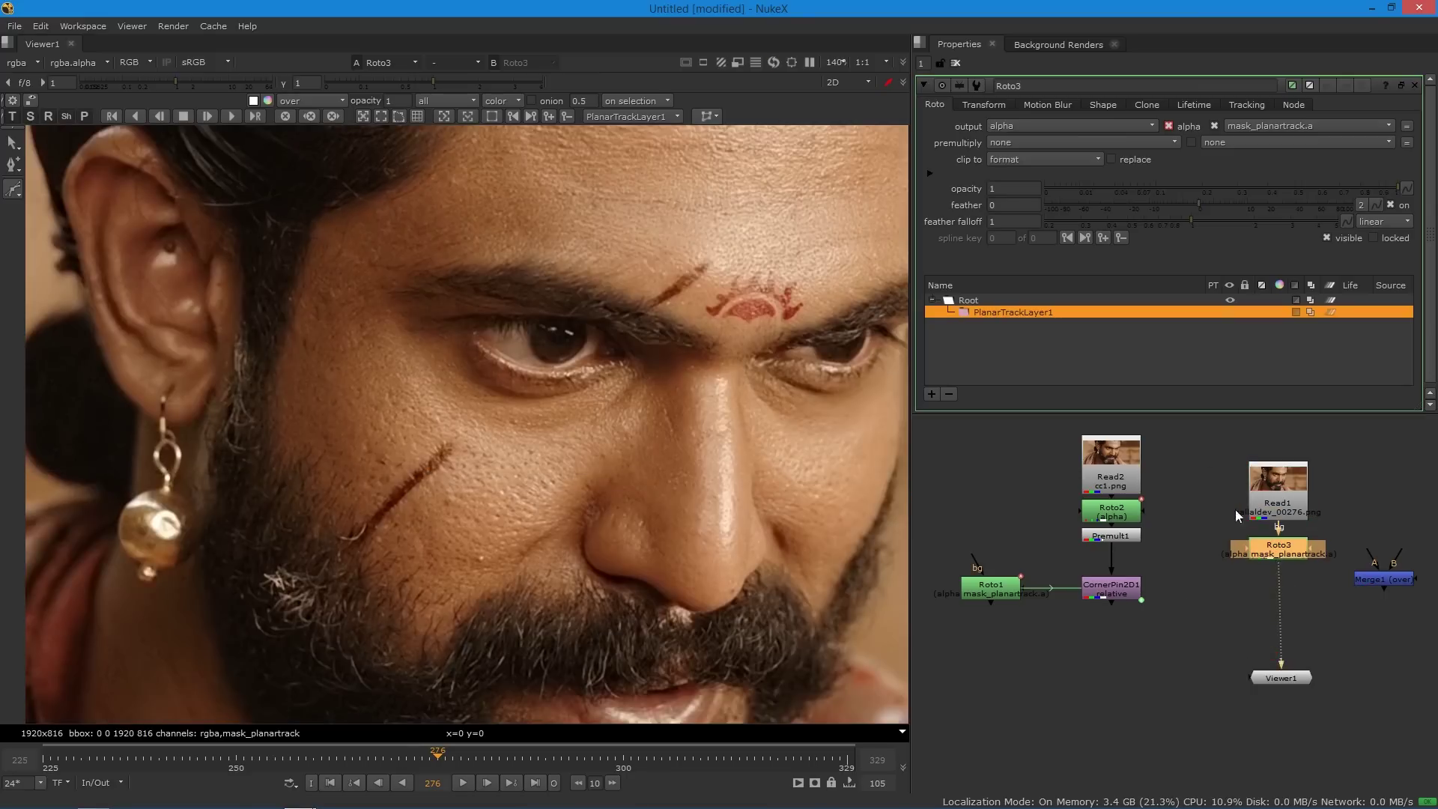
# At frame 225, draw a closed Bezier around the cheek scar.
pyautogui.click(330, 783)
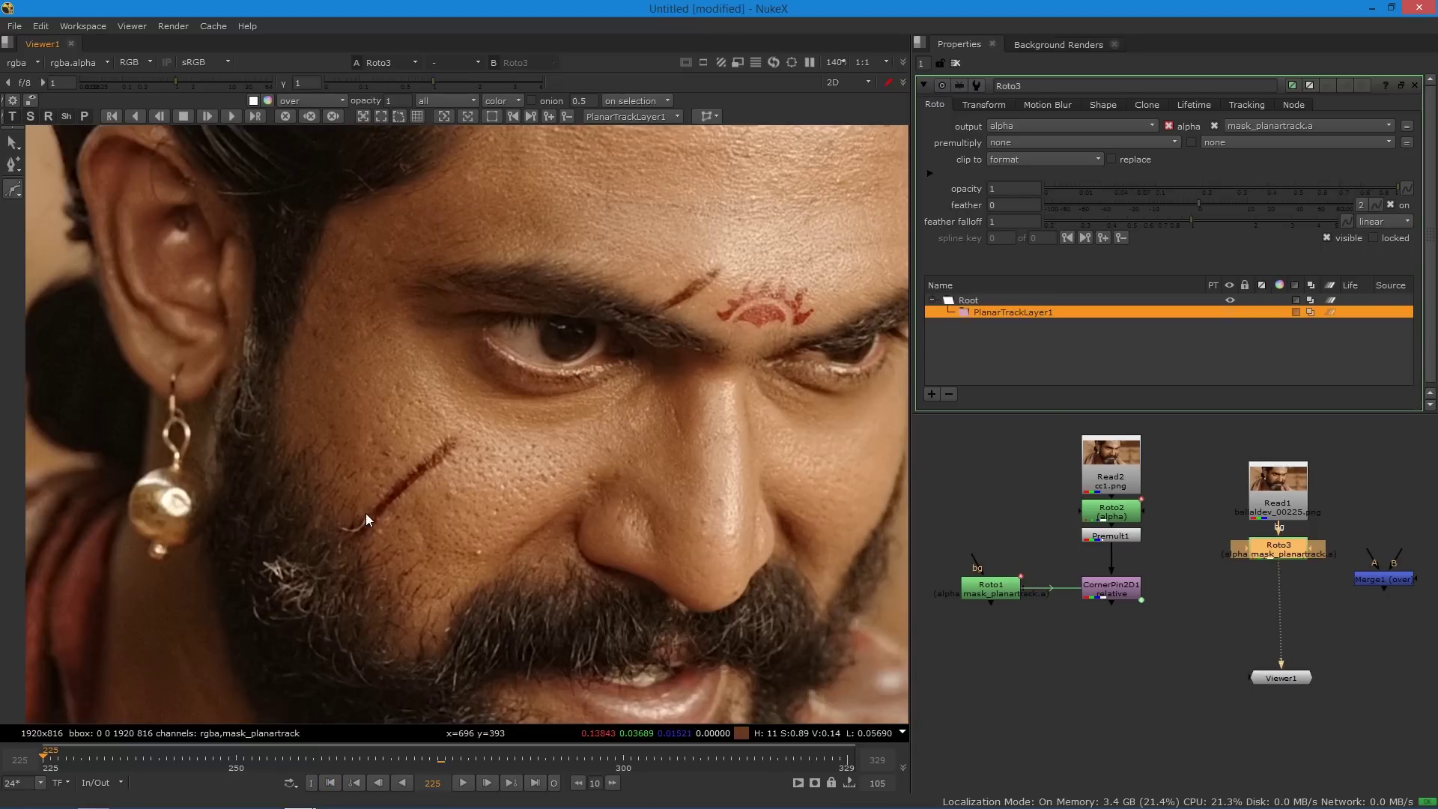
pyautogui.scroll(-1, 379, 504)
pyautogui.scroll(2, 379, 503)
pyautogui.click(341, 513)
pyautogui.click(385, 468)
pyautogui.click(475, 400)
pyautogui.click(370, 553)
pyautogui.click(325, 567)
pyautogui.click(310, 539)
pyautogui.click(341, 513)
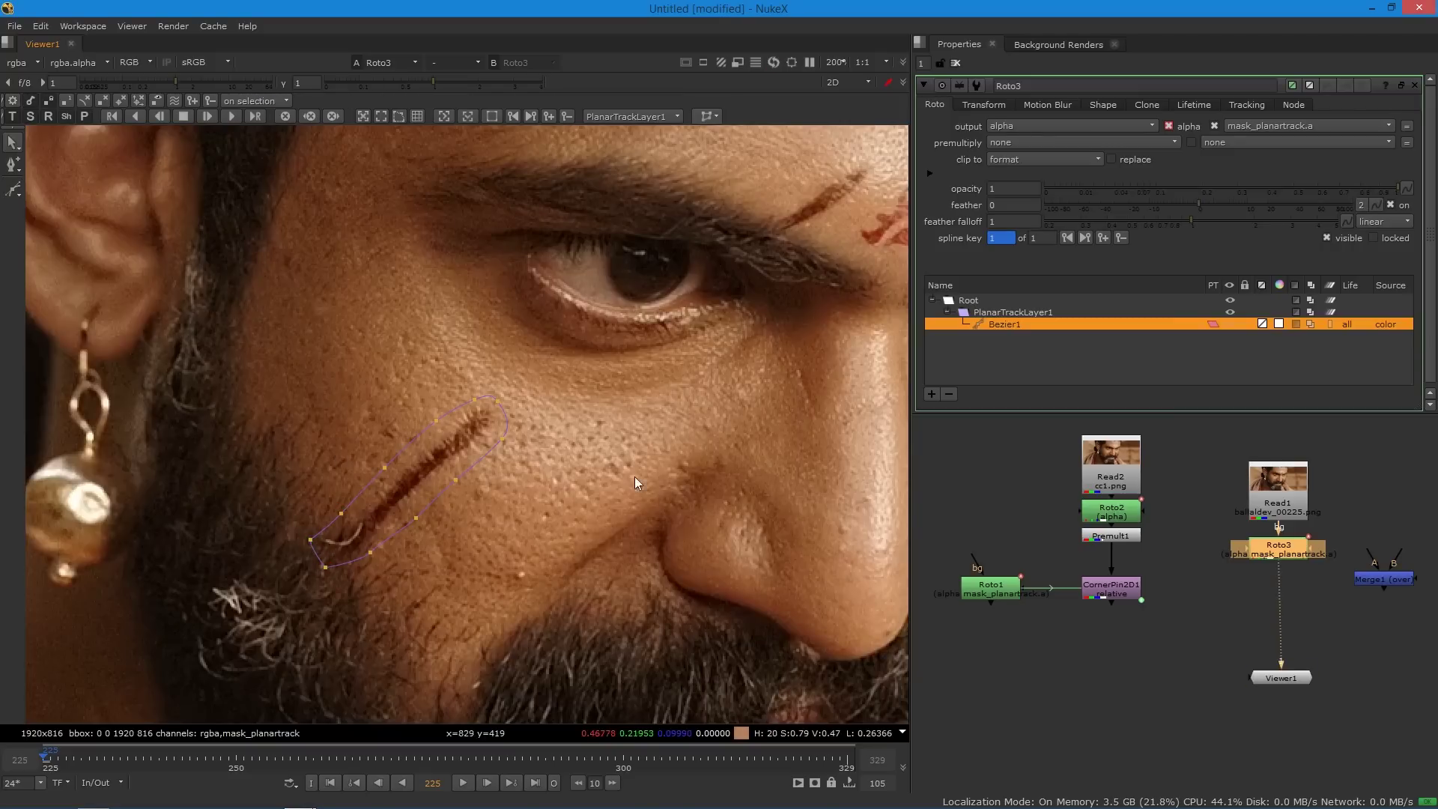
# Track the scar shape forward and check it around frame 276.
pyautogui.click(223, 120)
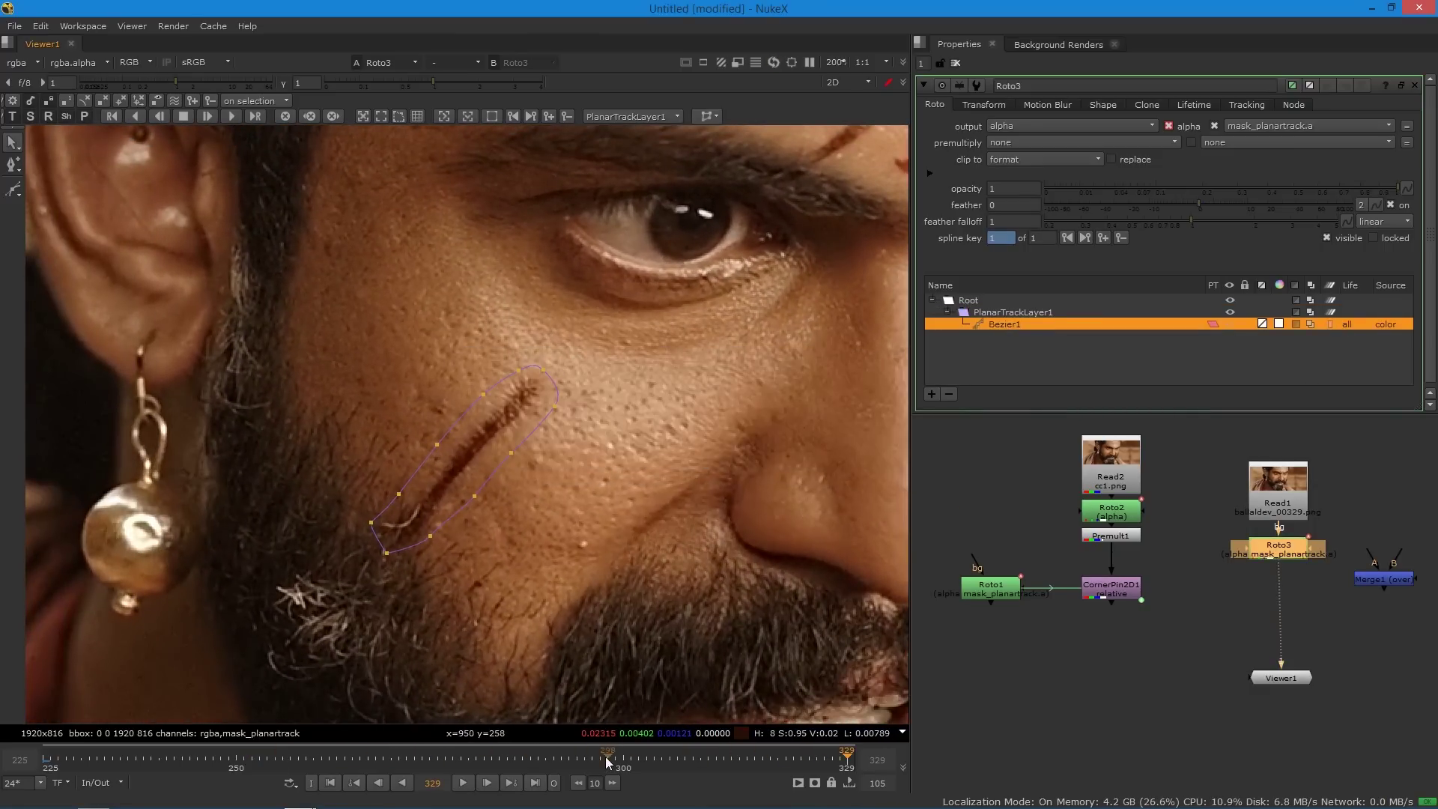
pyautogui.click(349, 760)
pyautogui.moveTo(406, 762); pyautogui.dragTo(437, 758)
pyautogui.click(1275, 559)
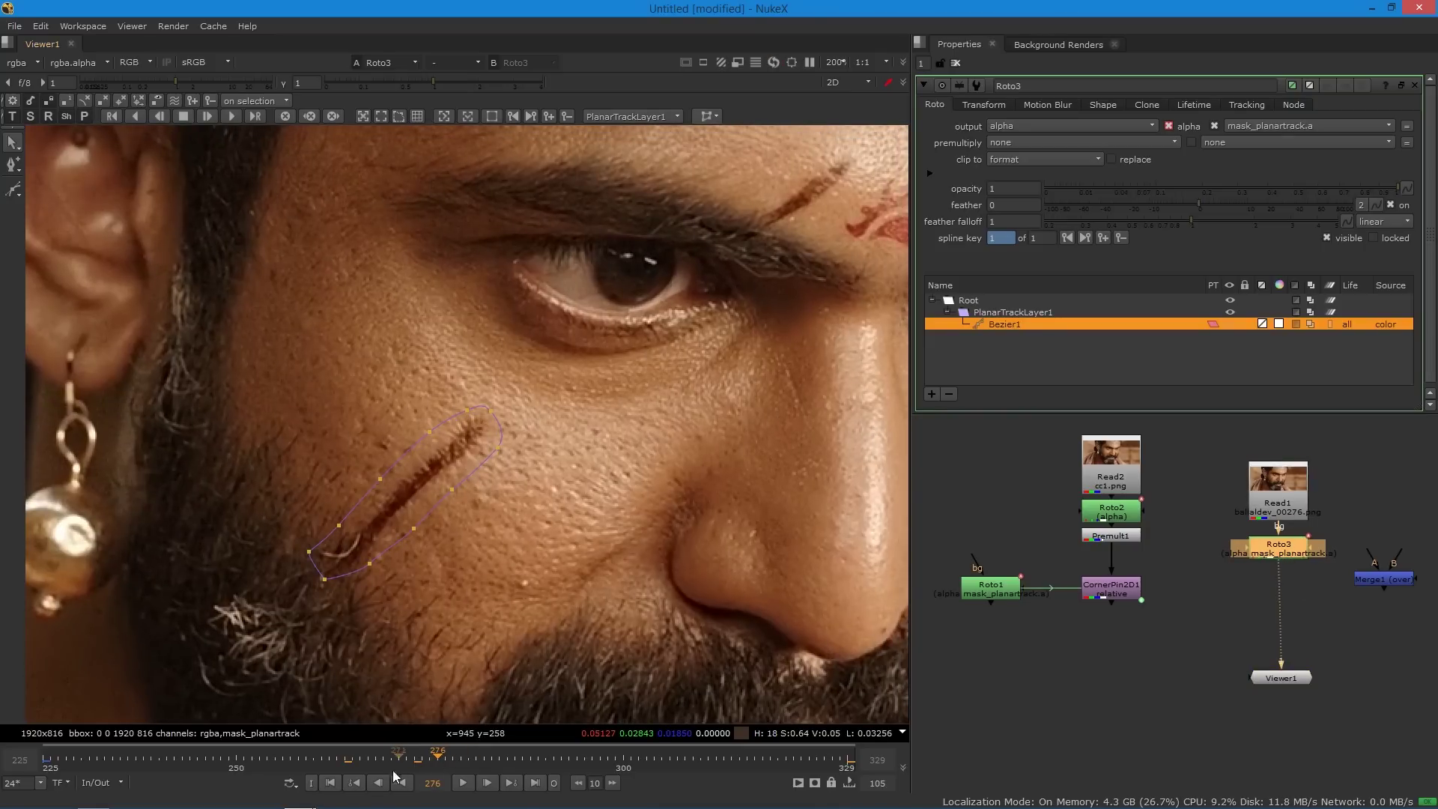
pyautogui.click(331, 783)
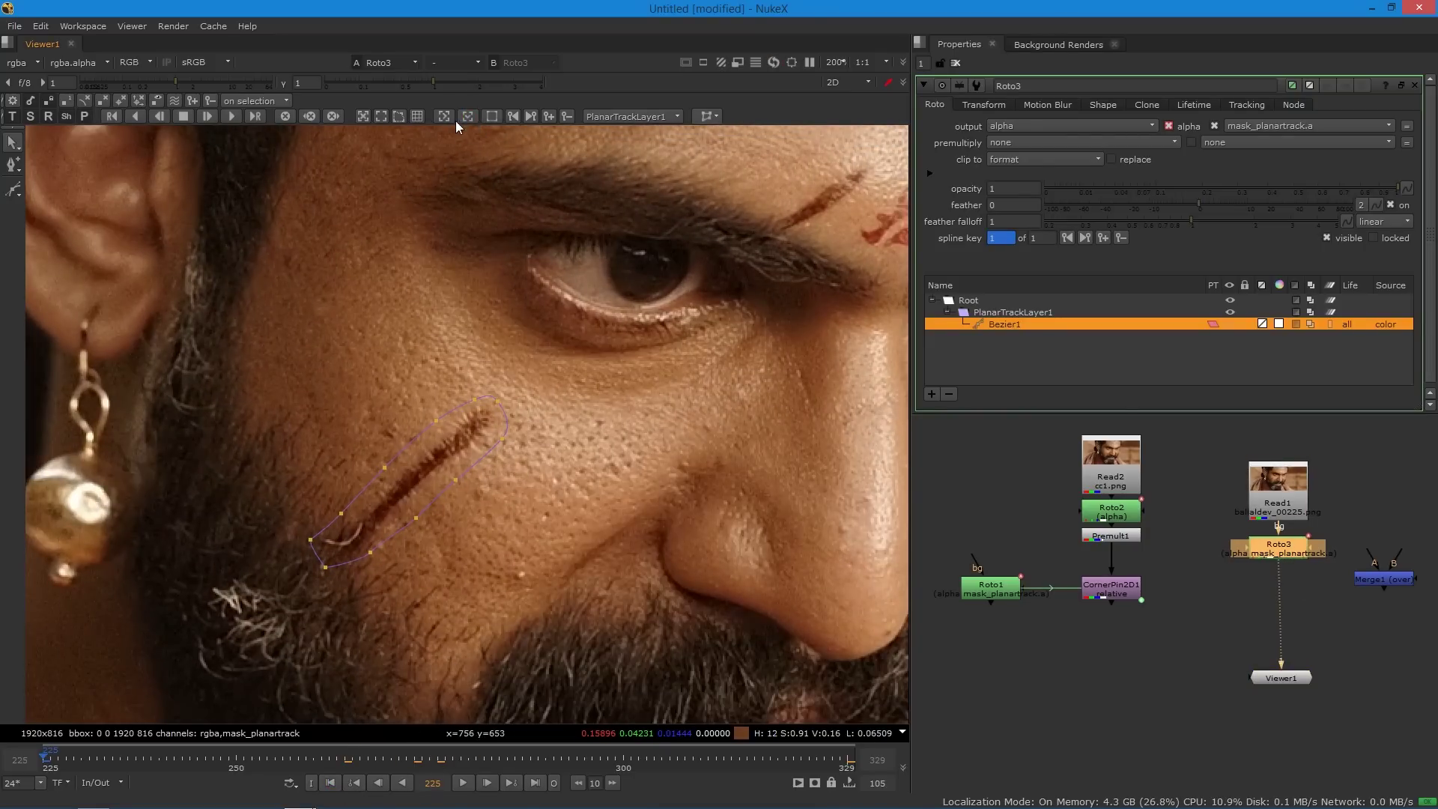
# Create a relative CornerPin2D from the PlanarTrackLayer1 track.
pyautogui.click(459, 127)
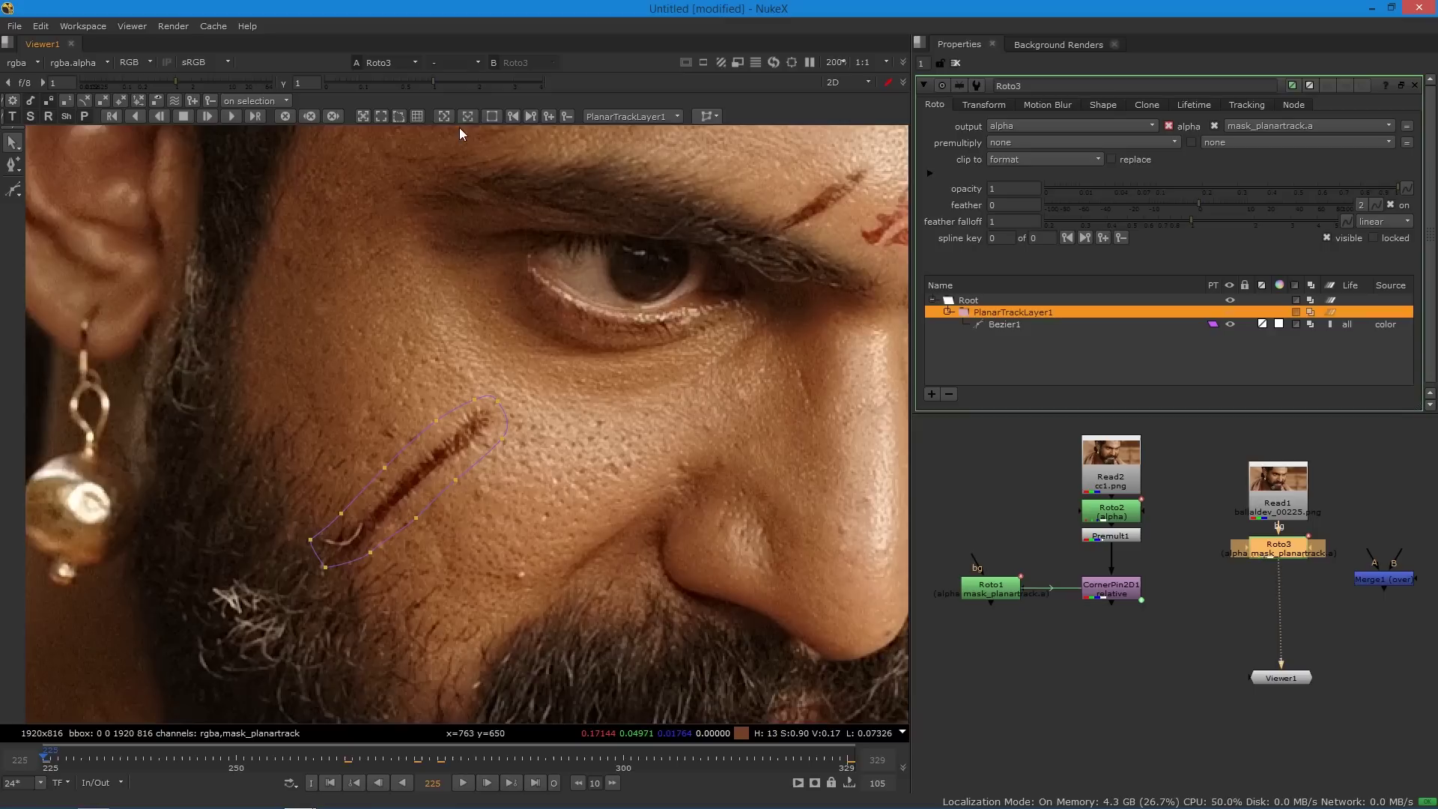
pyautogui.click(705, 117)
pyautogui.click(740, 138)
# Detach Roto3's background from Read1 and place Roto3 and CornerPin2D2 at the bottom.
pyautogui.moveTo(1295, 551); pyautogui.dragTo(1284, 604)
pyautogui.moveTo(1282, 516); pyautogui.dragTo(1252, 531)
pyautogui.click(1391, 608)
pyautogui.moveTo(1273, 598); pyautogui.dragTo(1123, 700)
pyautogui.moveTo(1421, 606); pyautogui.dragTo(1113, 682)
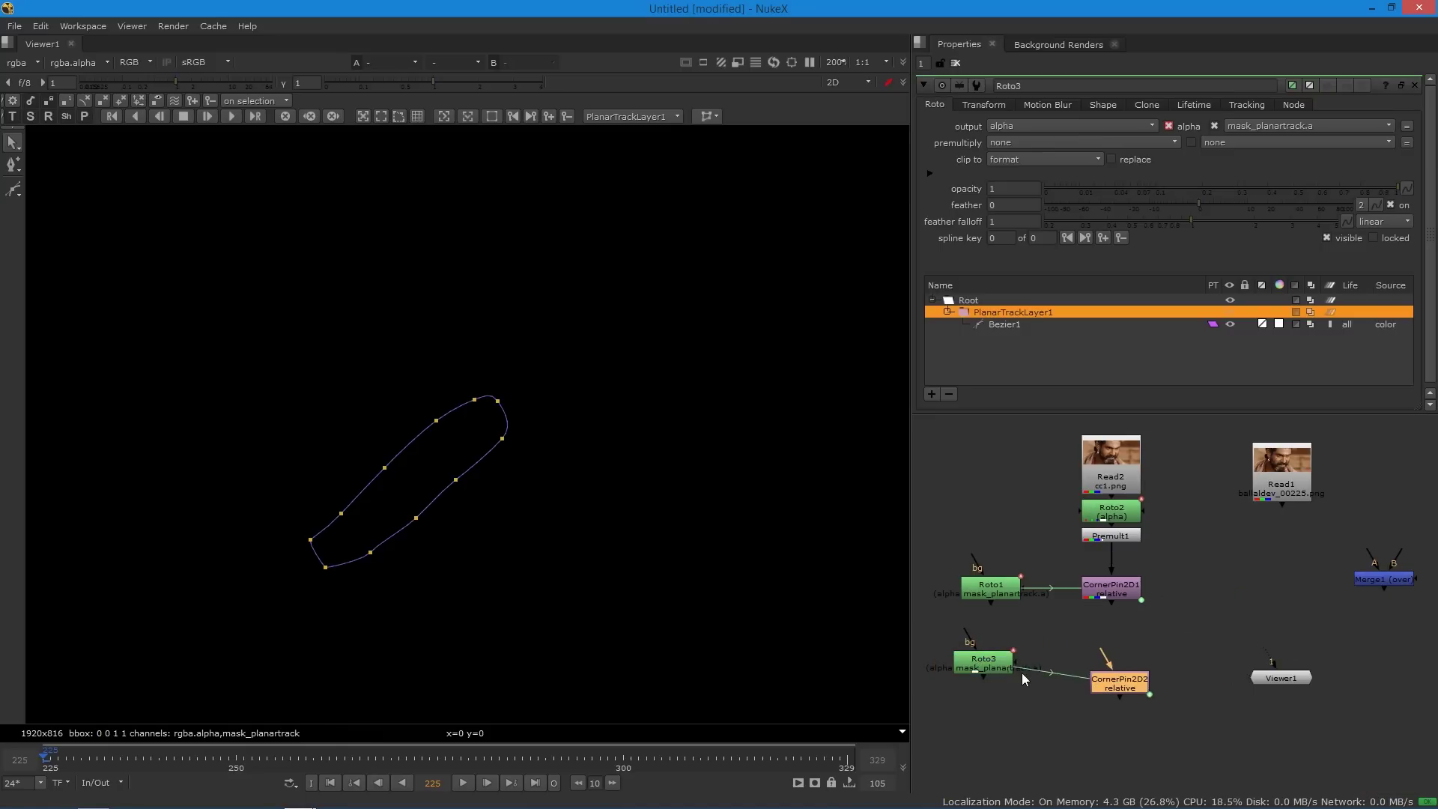
pyautogui.moveTo(1004, 665); pyautogui.dragTo(980, 774)
pyautogui.moveTo(1128, 687); pyautogui.dragTo(1119, 778)
pyautogui.click(1141, 732)
# Duplicate Read2 as Read3 and connect it into CornerPin2D2.
pyautogui.click(1119, 489)
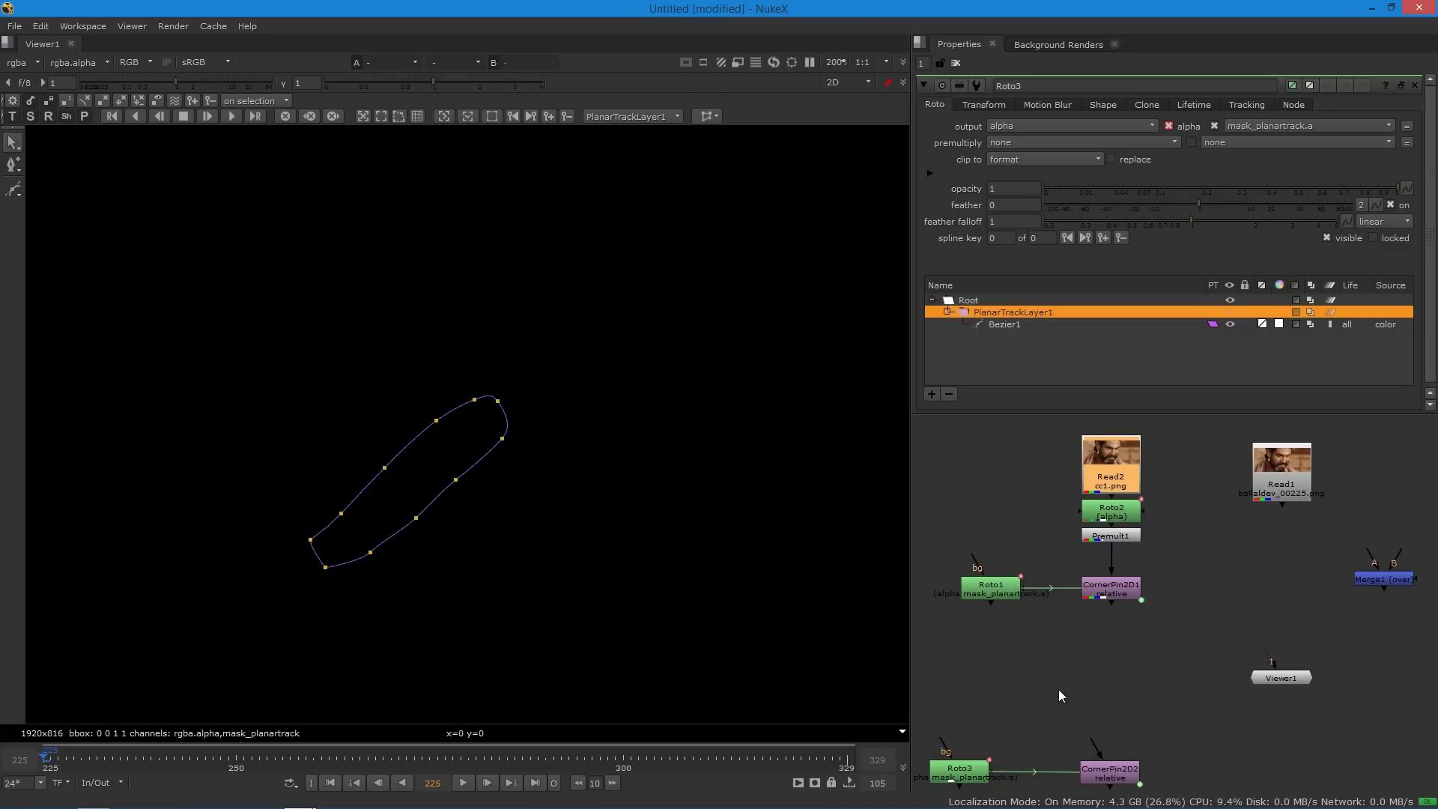
pyautogui.hotkey('ctrl', 'c')
pyautogui.hotkey('ctrl', 'v')
pyautogui.moveTo(1058, 699); pyautogui.dragTo(1114, 689)
pyautogui.click(1113, 765)
pyautogui.moveTo(1116, 764); pyautogui.dragTo(1113, 703)
pyautogui.moveTo(1277, 674); pyautogui.dragTo(1277, 693)
# View CornerPin2D2's output, removing a Premult added too early under Read3.
pyautogui.moveTo(1124, 665); pyautogui.dragTo(1121, 664)
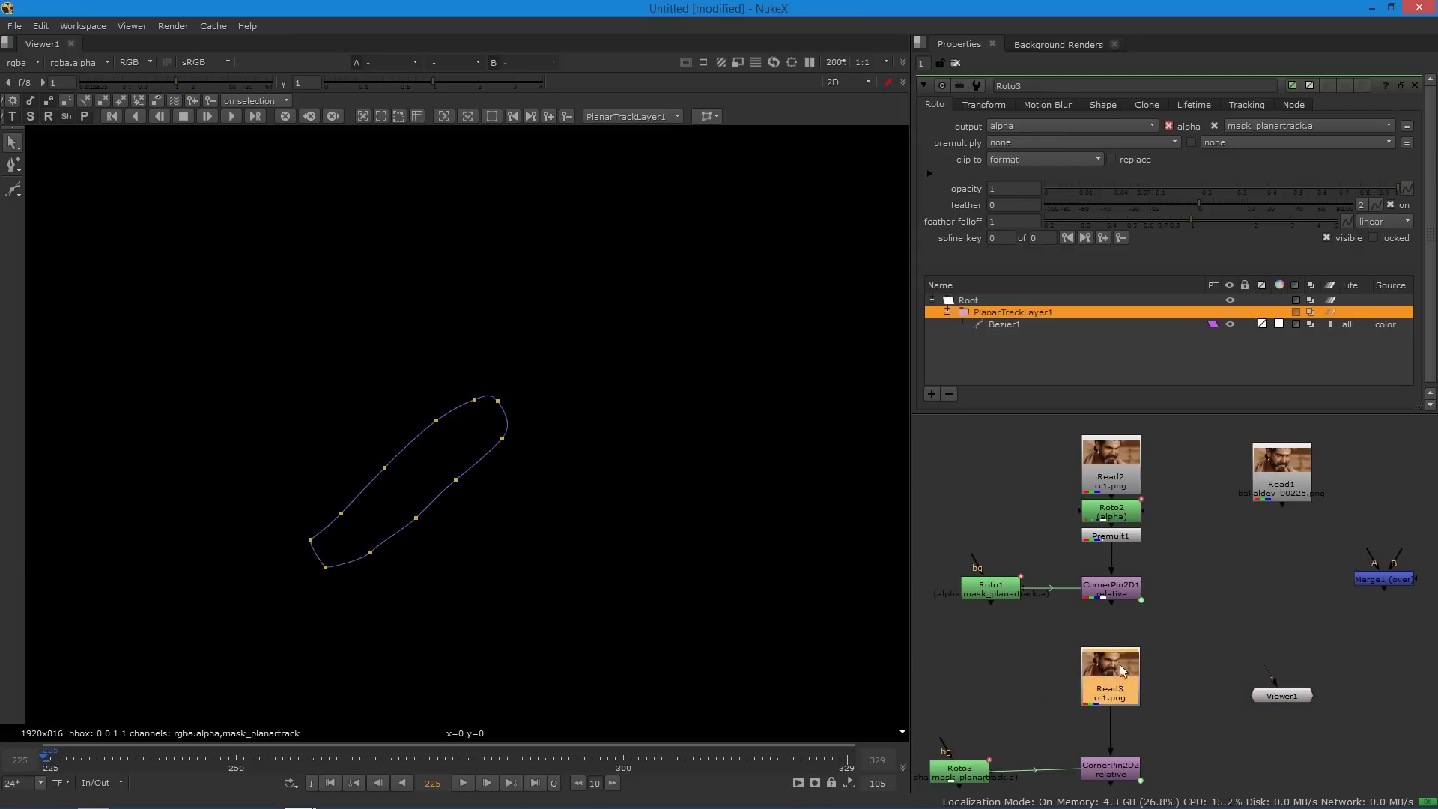
pyautogui.moveTo(1238, 702); pyautogui.dragTo(1112, 768)
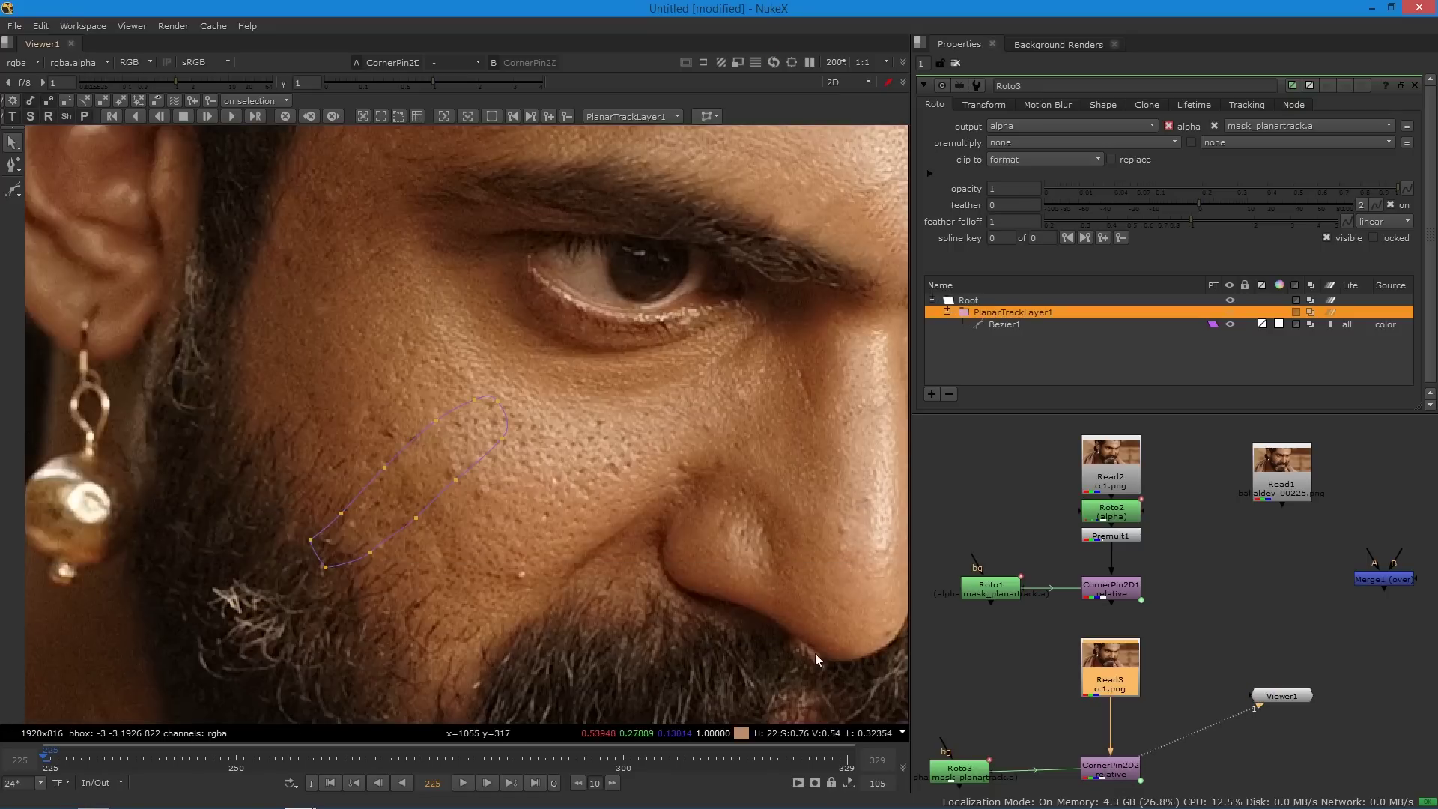
pyautogui.press('Tab')
pyautogui.write('pre')
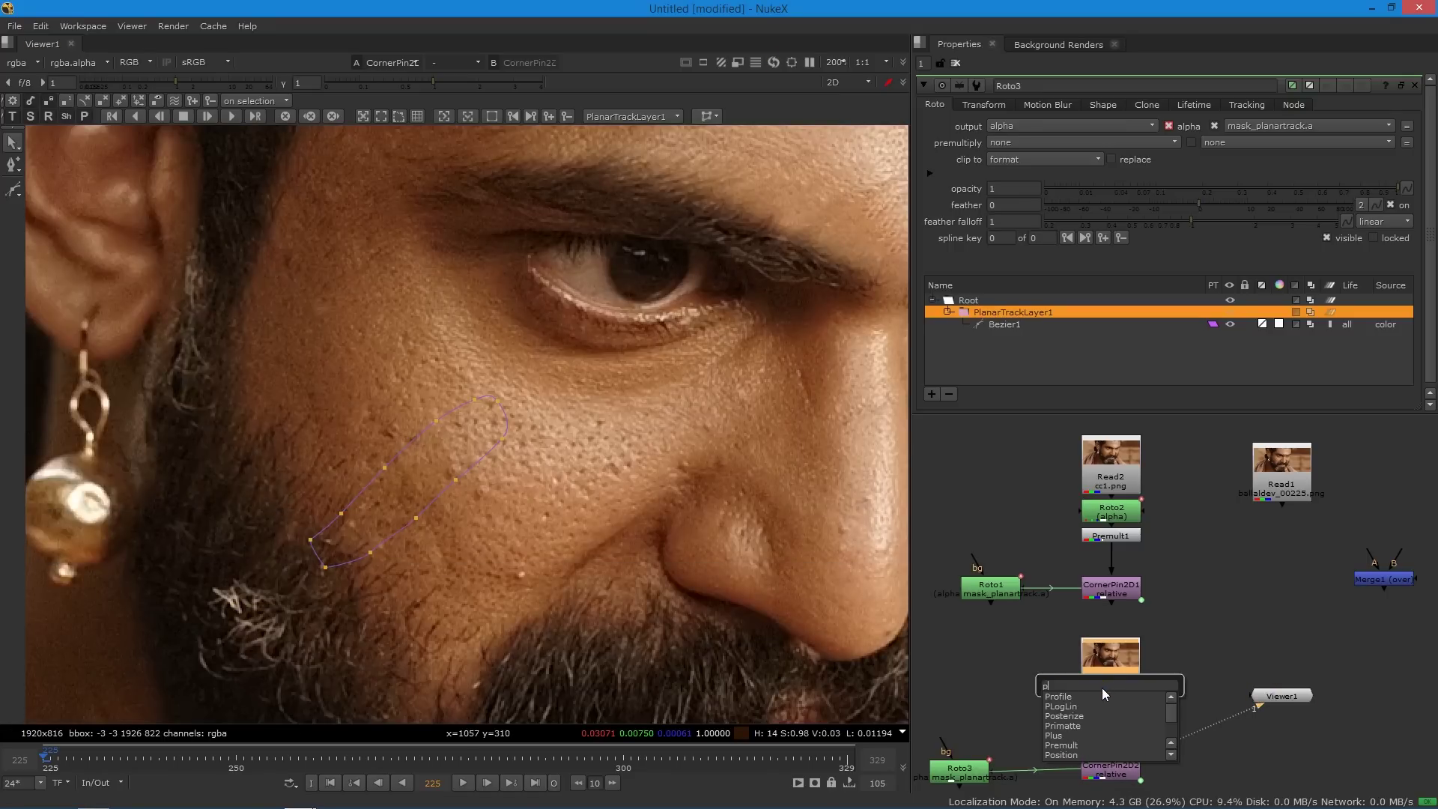
pyautogui.press('Return')
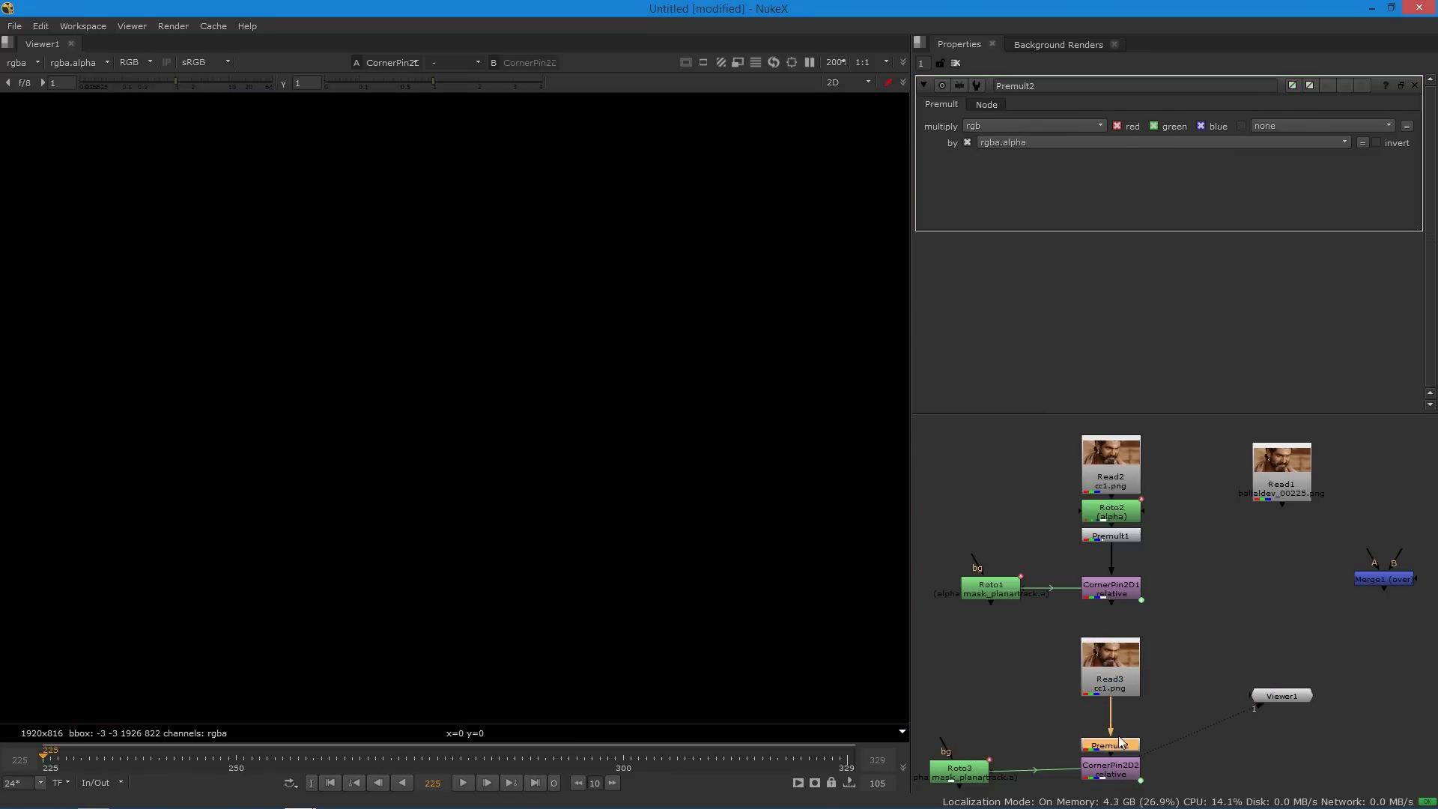
pyautogui.press('Delete')
# Insert a Roto under Read3 and draw an adjusted closed cheek-shaped mask.
pyautogui.press('o')
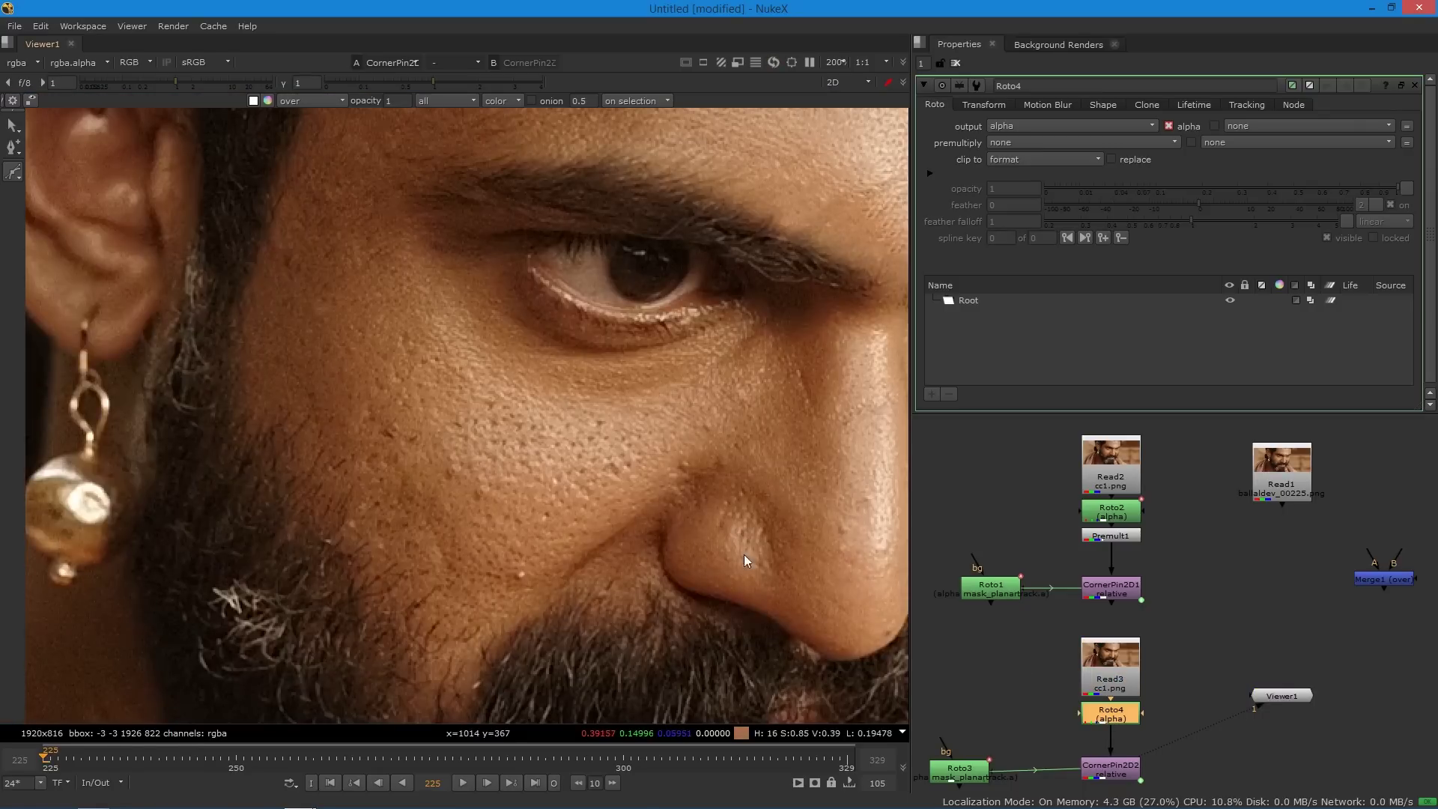
pyautogui.click(305, 500)
pyautogui.click(357, 435)
pyautogui.click(418, 392)
pyautogui.click(493, 413)
pyautogui.click(497, 453)
pyautogui.click(443, 519)
pyautogui.click(383, 552)
pyautogui.click(341, 554)
pyautogui.click(306, 540)
pyautogui.moveTo(308, 541); pyautogui.dragTo(441, 514)
pyautogui.moveTo(498, 455); pyautogui.dragTo(495, 451)
pyautogui.moveTo(462, 393); pyautogui.dragTo(469, 391)
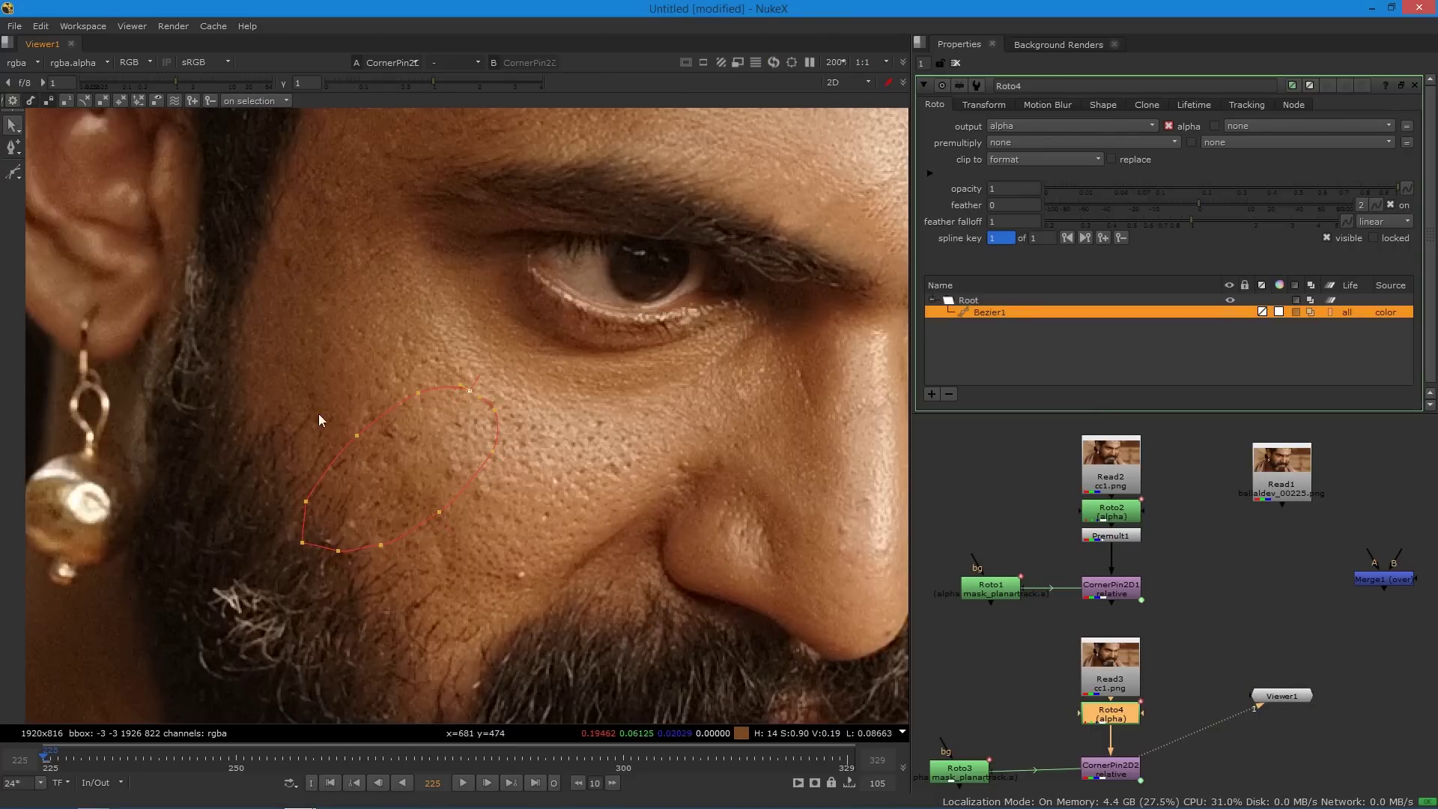
# Add a Premult node after Roto4 and tidy Read3 and Viewer1.
pyautogui.moveTo(1114, 681); pyautogui.dragTo(1115, 662)
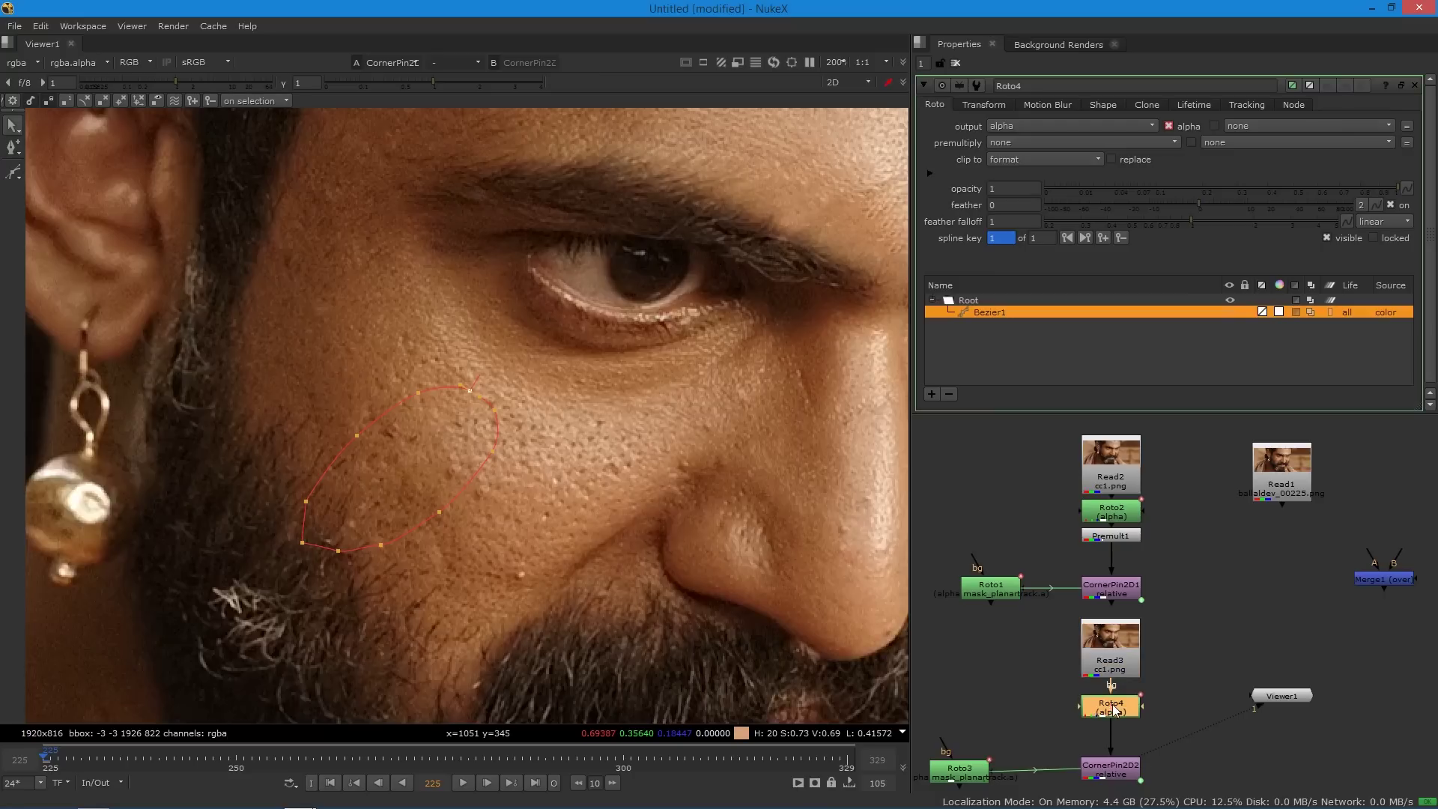
pyautogui.press('Tab')
pyautogui.write('premult')
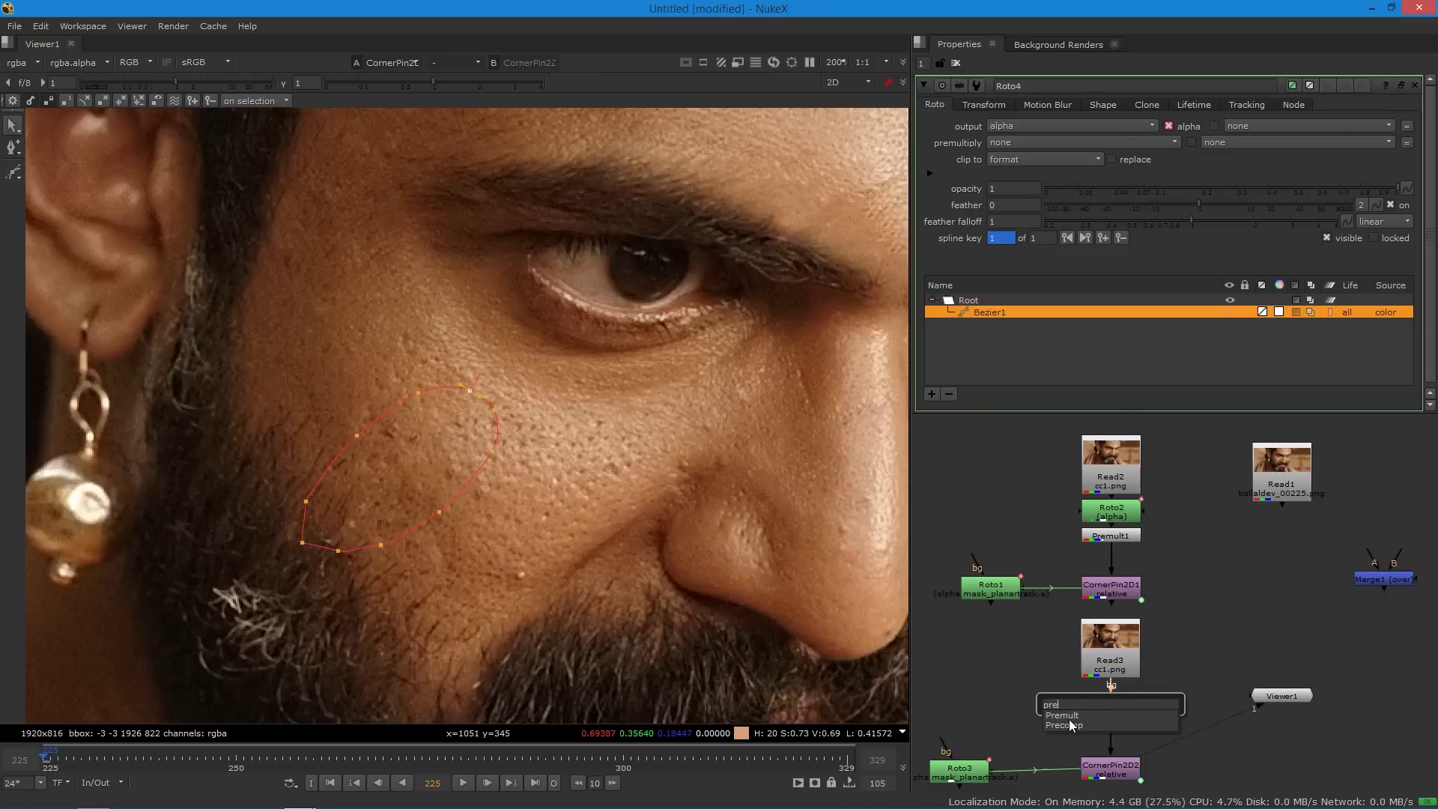
pyautogui.press('Return')
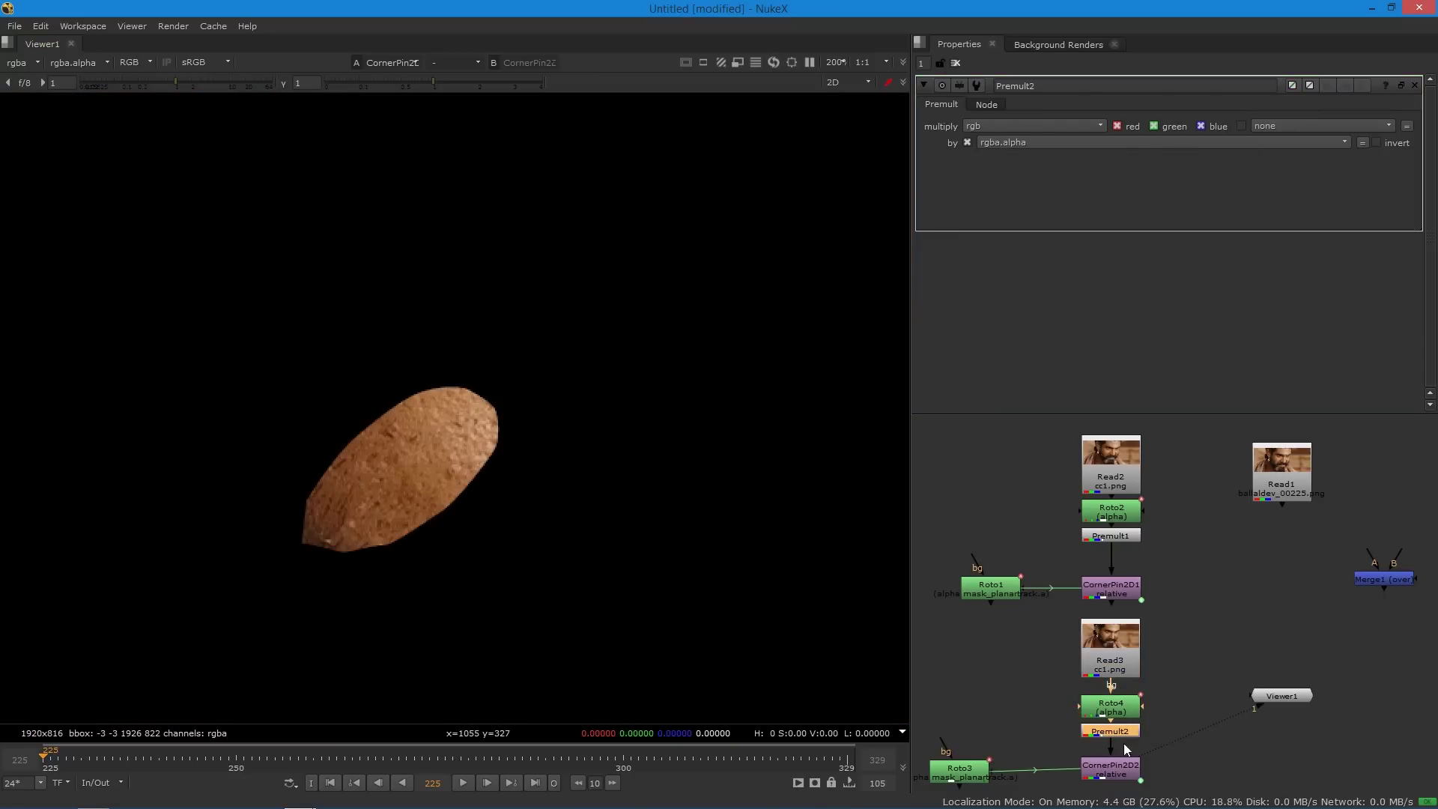
pyautogui.moveTo(1280, 695); pyautogui.dragTo(1321, 716)
# Merge the two corner-pinned patches into Merge2 and replace the old Merge1 with a new merge.
pyautogui.click(1234, 600)
pyautogui.keyDown('shift'); pyautogui.click(1129, 769); pyautogui.keyUp('shift')
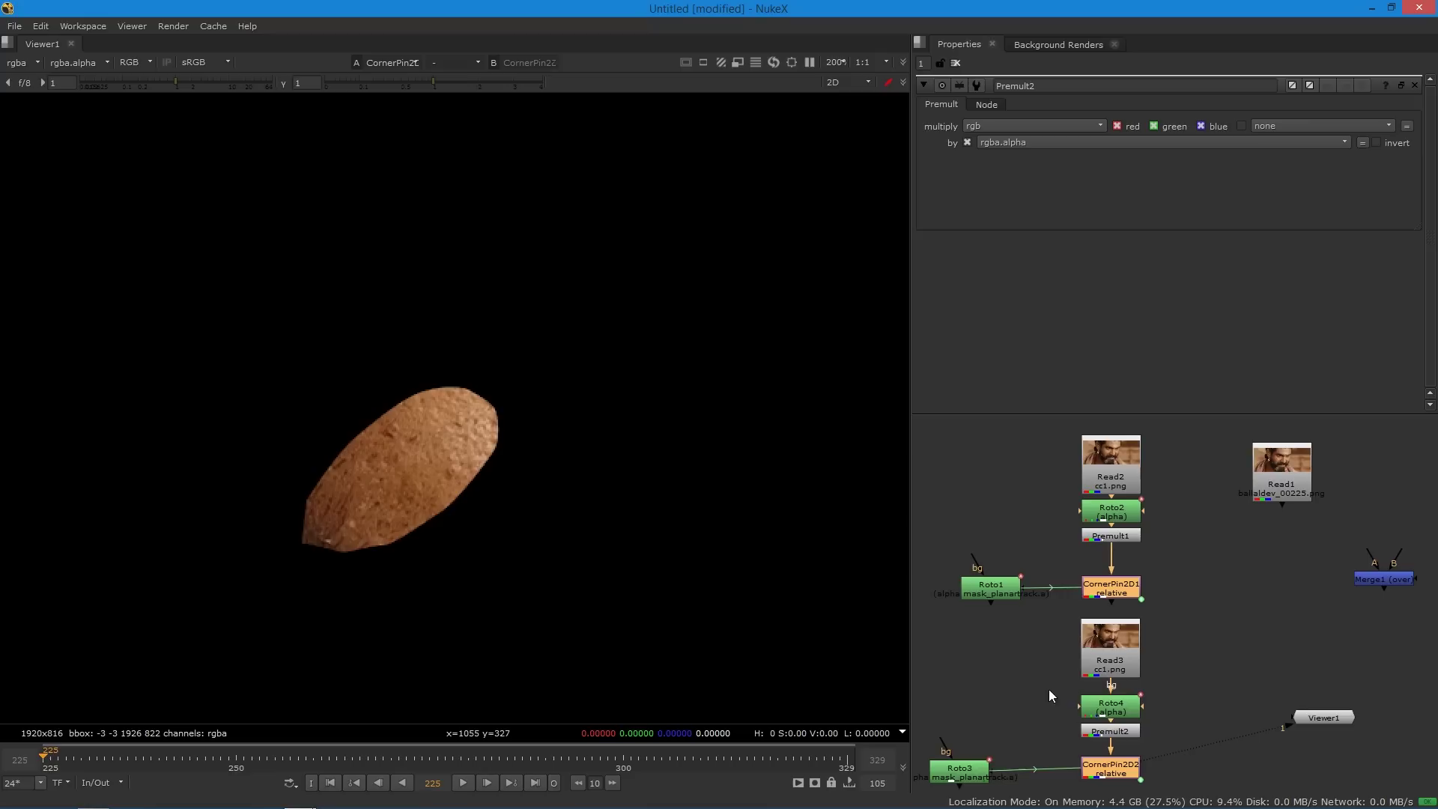
pyautogui.press('m')
pyautogui.moveTo(1239, 748); pyautogui.dragTo(1289, 487)
pyautogui.click(1370, 586)
pyautogui.press('Delete')
pyautogui.press('m')
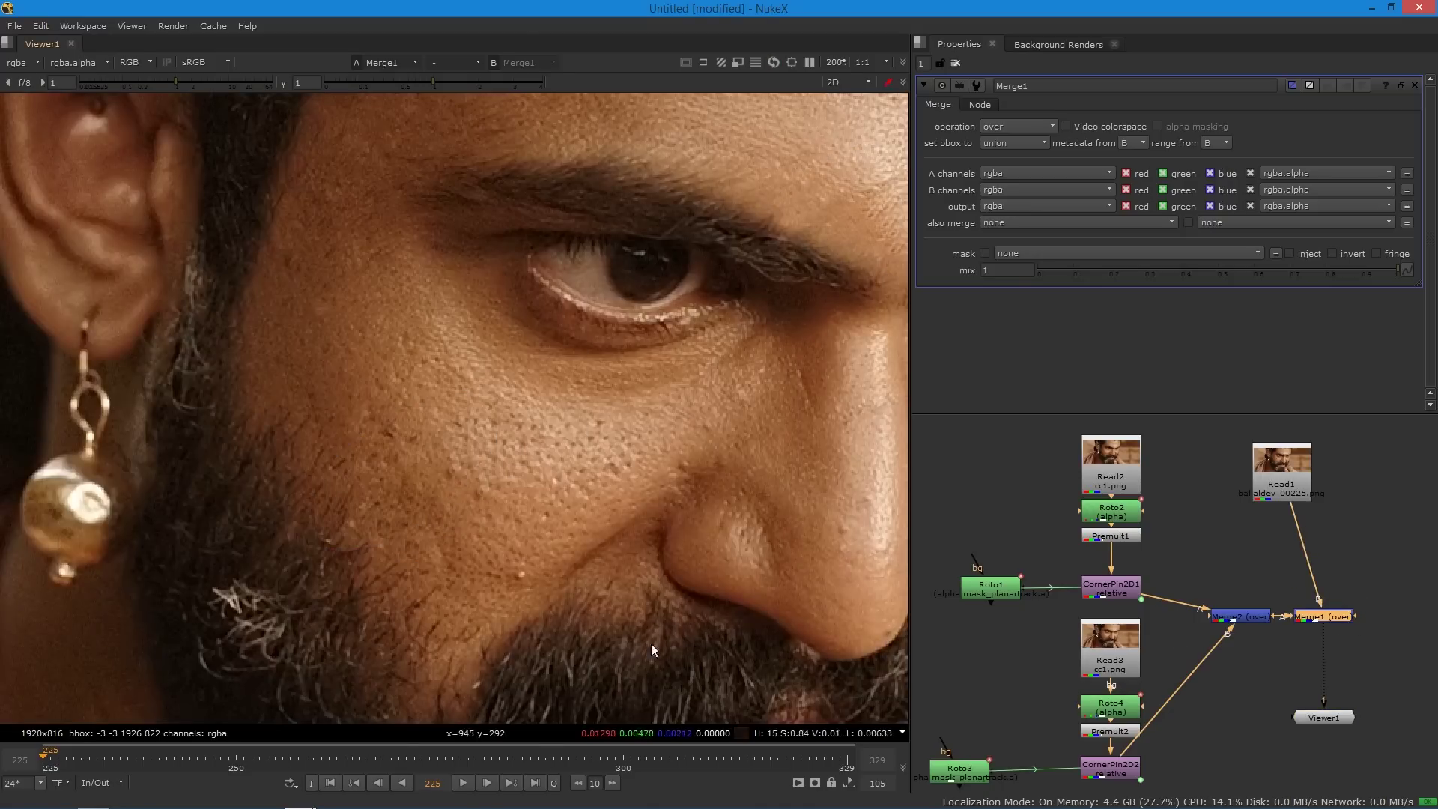
# Shift the merge nodes right and add dots to square off the lower patch's pipe.
pyautogui.scroll(-3, 651, 450)
pyautogui.scroll(-2, 640, 384)
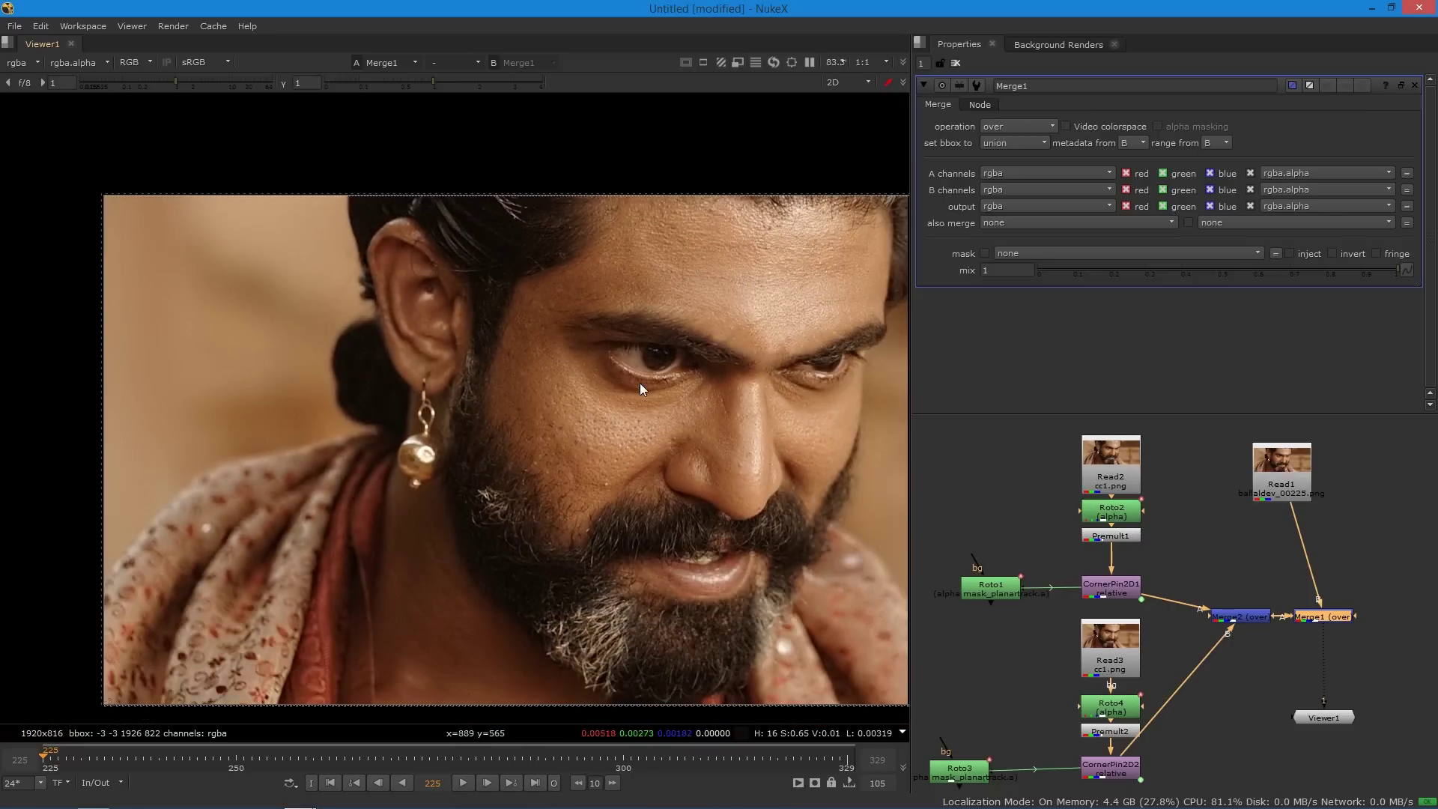
pyautogui.moveTo(647, 393); pyautogui.dragTo(529, 438, button='middle')
pyautogui.scroll(3, 529, 438)
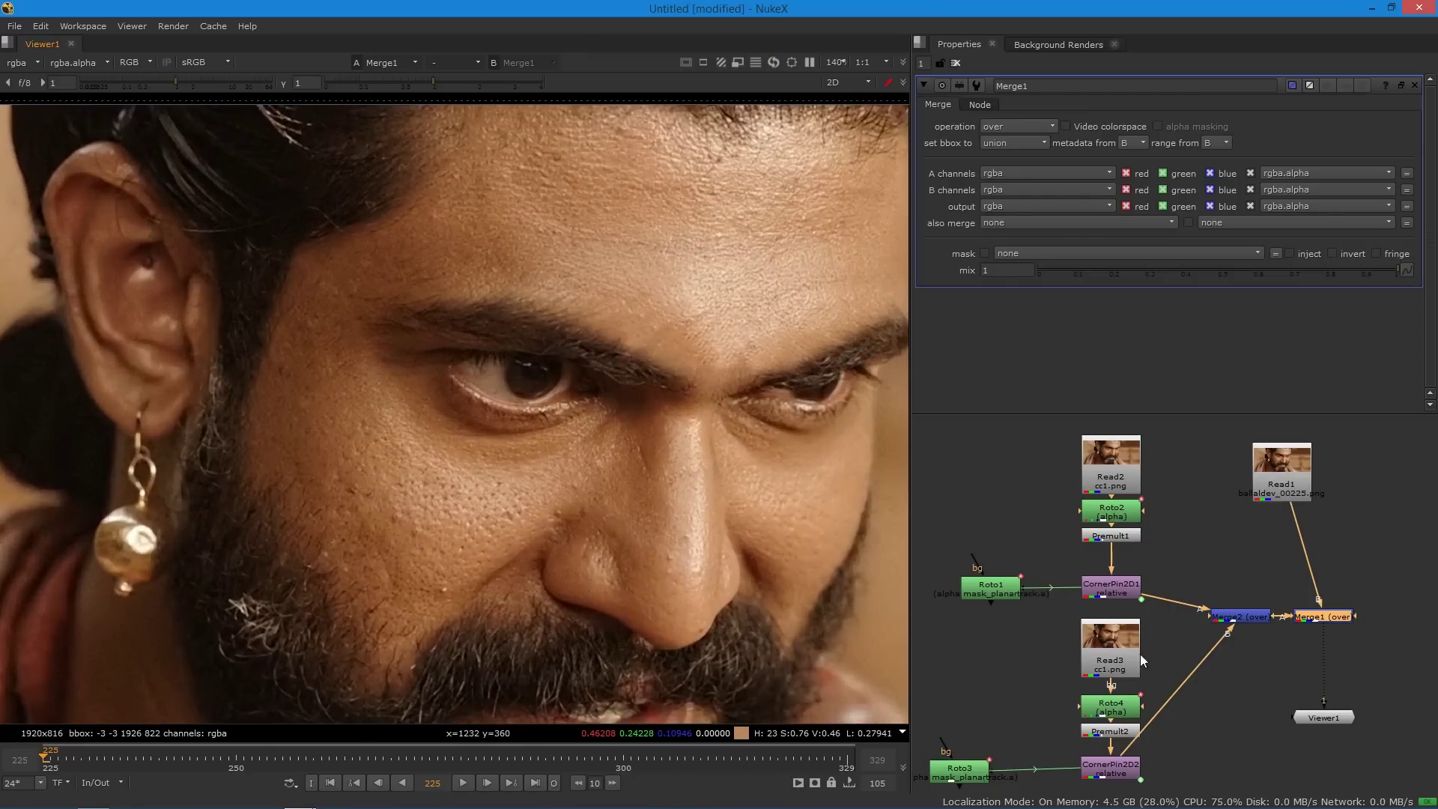
pyautogui.moveTo(1345, 623); pyautogui.dragTo(1399, 622)
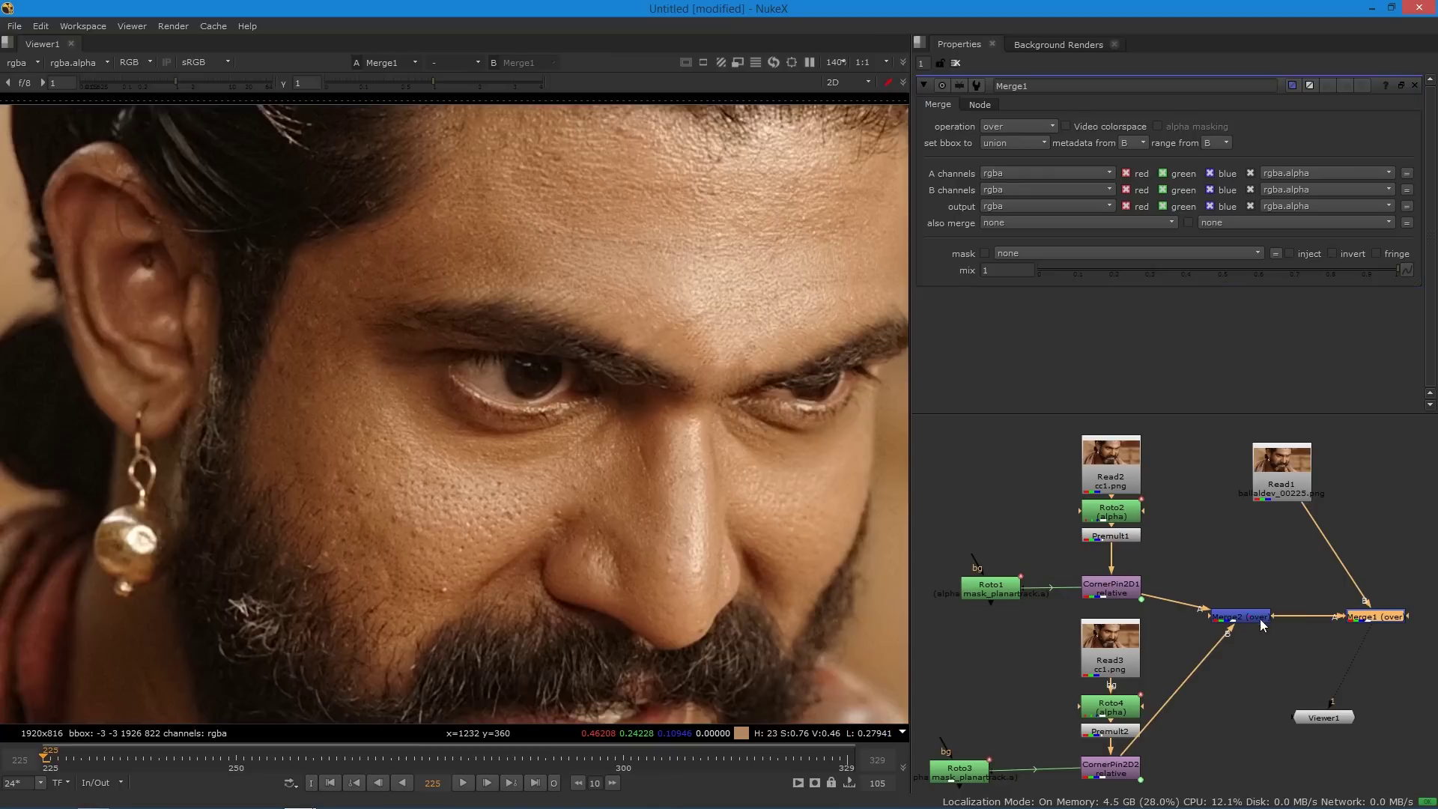
pyautogui.moveTo(1260, 618); pyautogui.dragTo(1299, 619)
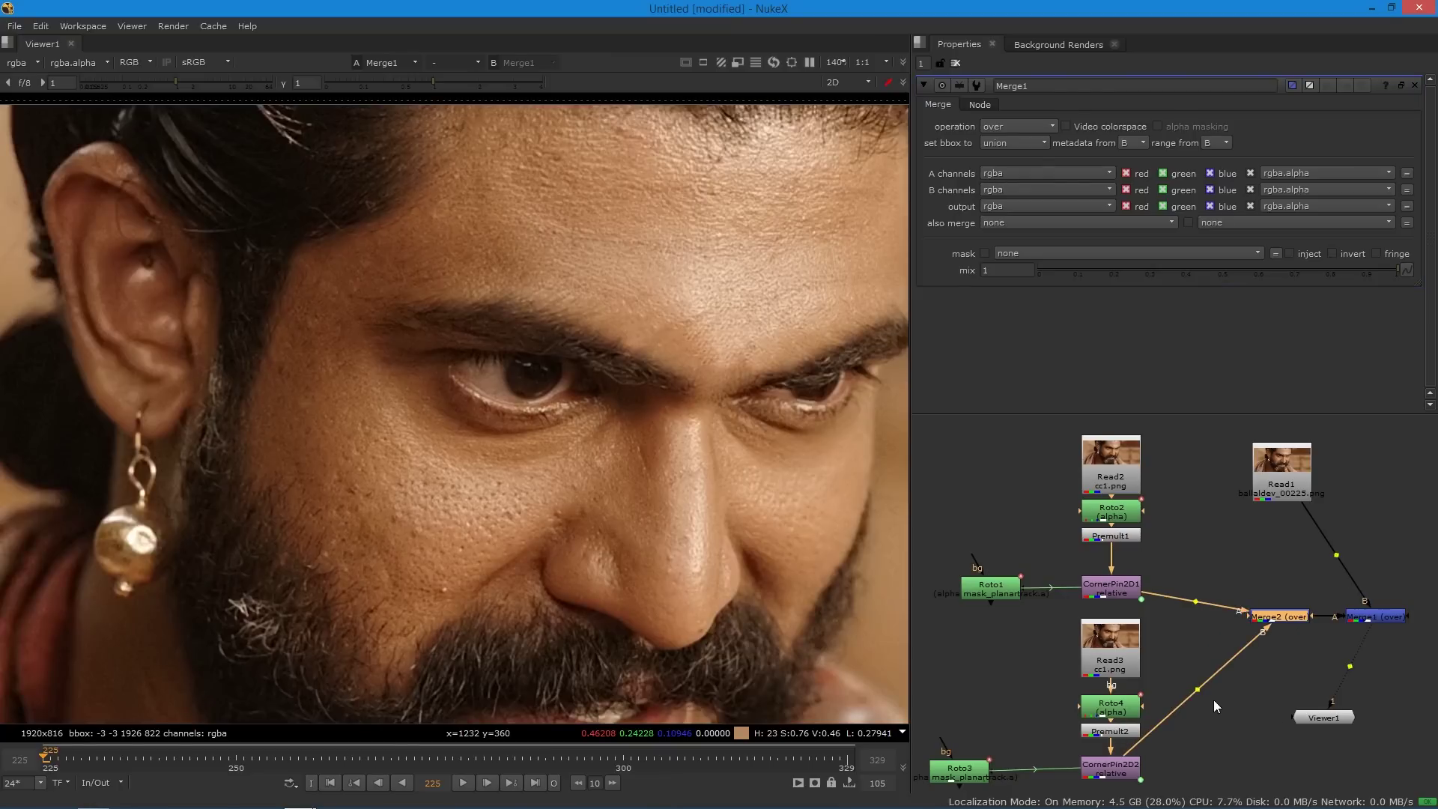
pyautogui.keyDown('ctrl'); pyautogui.moveTo(1198, 689); pyautogui.dragTo(1279, 766); pyautogui.keyUp('ctrl')
pyautogui.keyDown('ctrl'); pyautogui.moveTo(1194, 607); pyautogui.dragTo(1293, 672); pyautogui.keyUp('ctrl')
pyautogui.click(1226, 588)
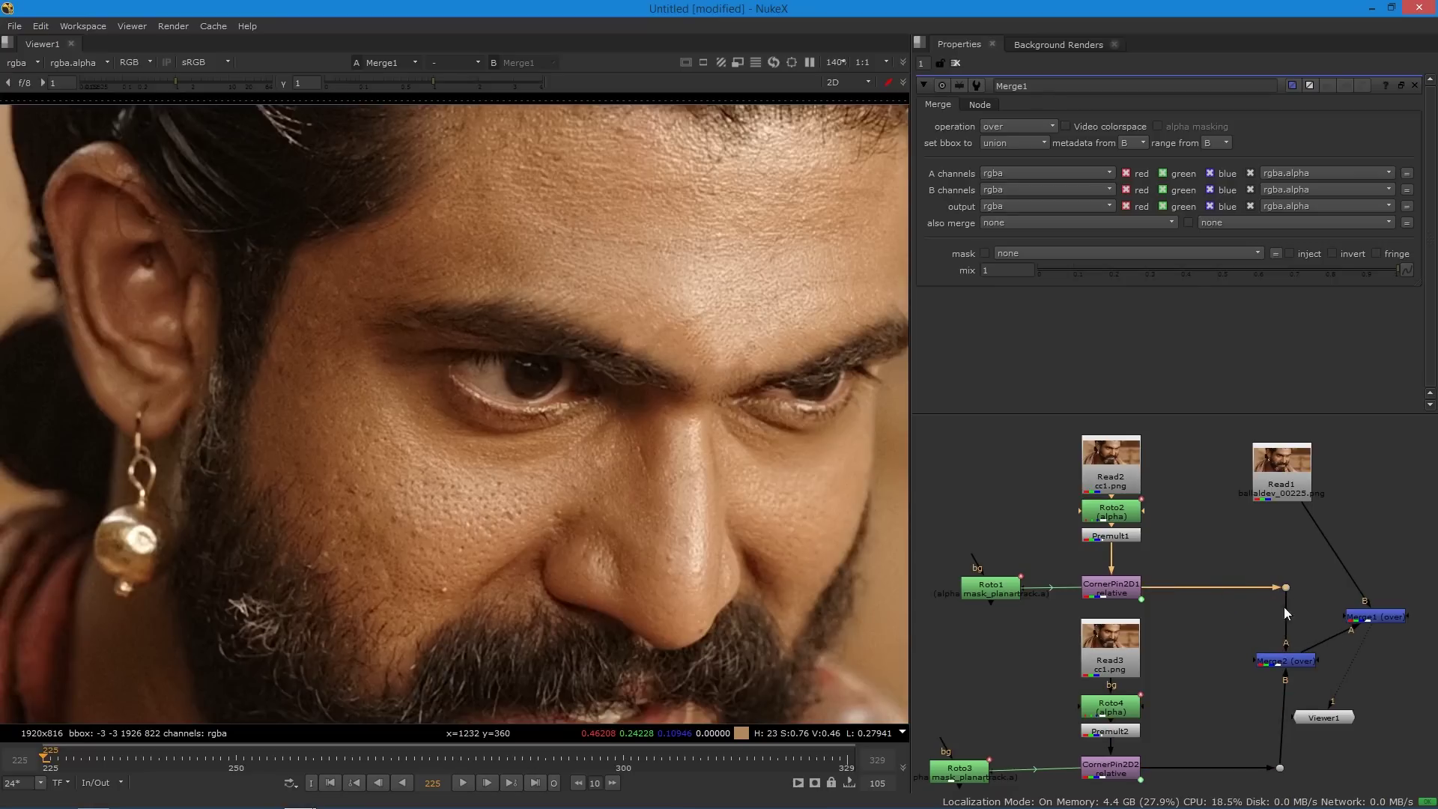
# Place Merge1 beside Merge2, Read1 above it, Viewer1 below, and nudge Roto1 and Roto3.
pyautogui.moveTo(1331, 721); pyautogui.dragTo(1395, 726)
pyautogui.moveTo(1288, 662); pyautogui.dragTo(1282, 662)
pyautogui.moveTo(1283, 592); pyautogui.dragTo(1277, 592)
pyautogui.moveTo(1275, 481); pyautogui.dragTo(1369, 485)
pyautogui.click(1316, 717)
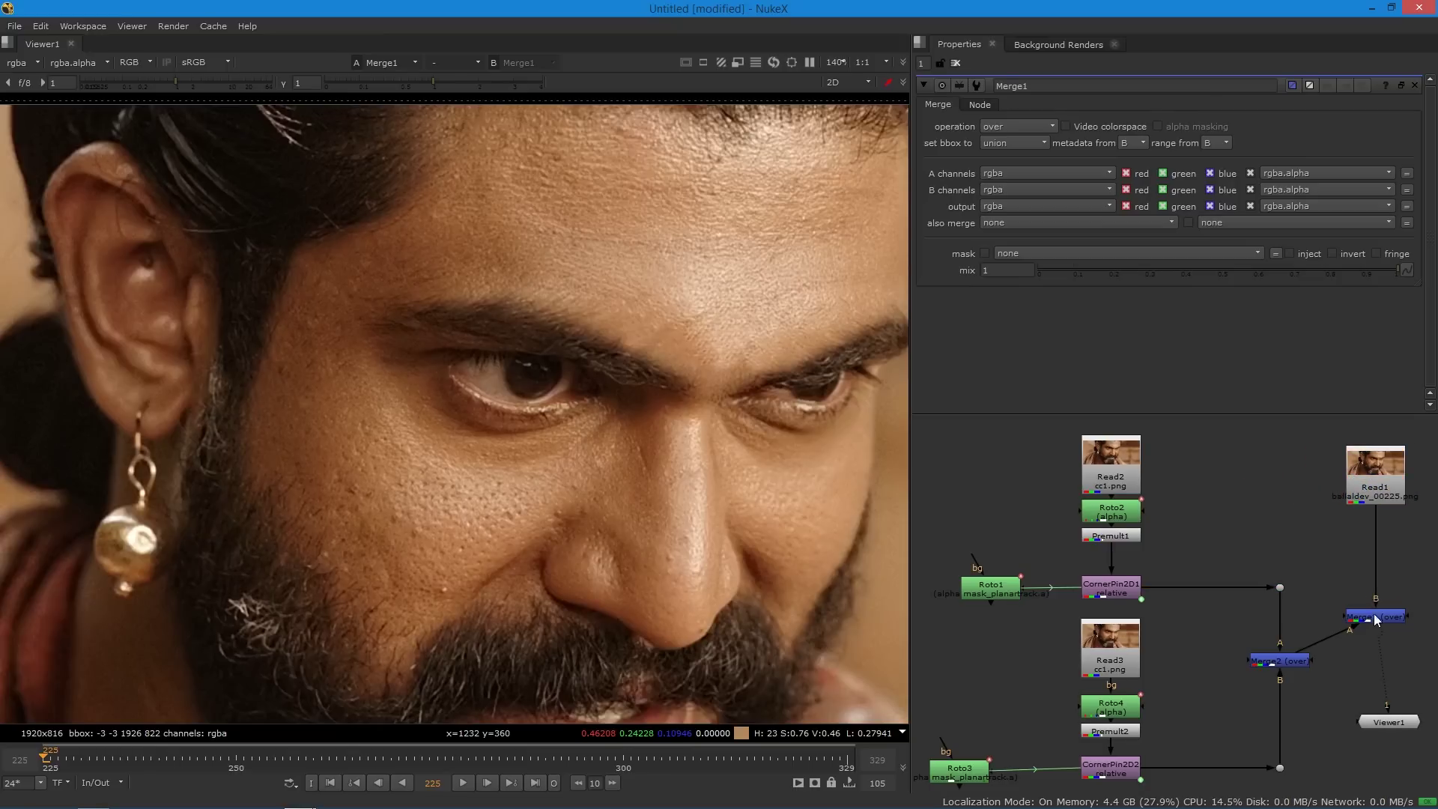
pyautogui.moveTo(1375, 619); pyautogui.dragTo(1390, 659)
pyautogui.moveTo(1397, 725); pyautogui.dragTo(1396, 758)
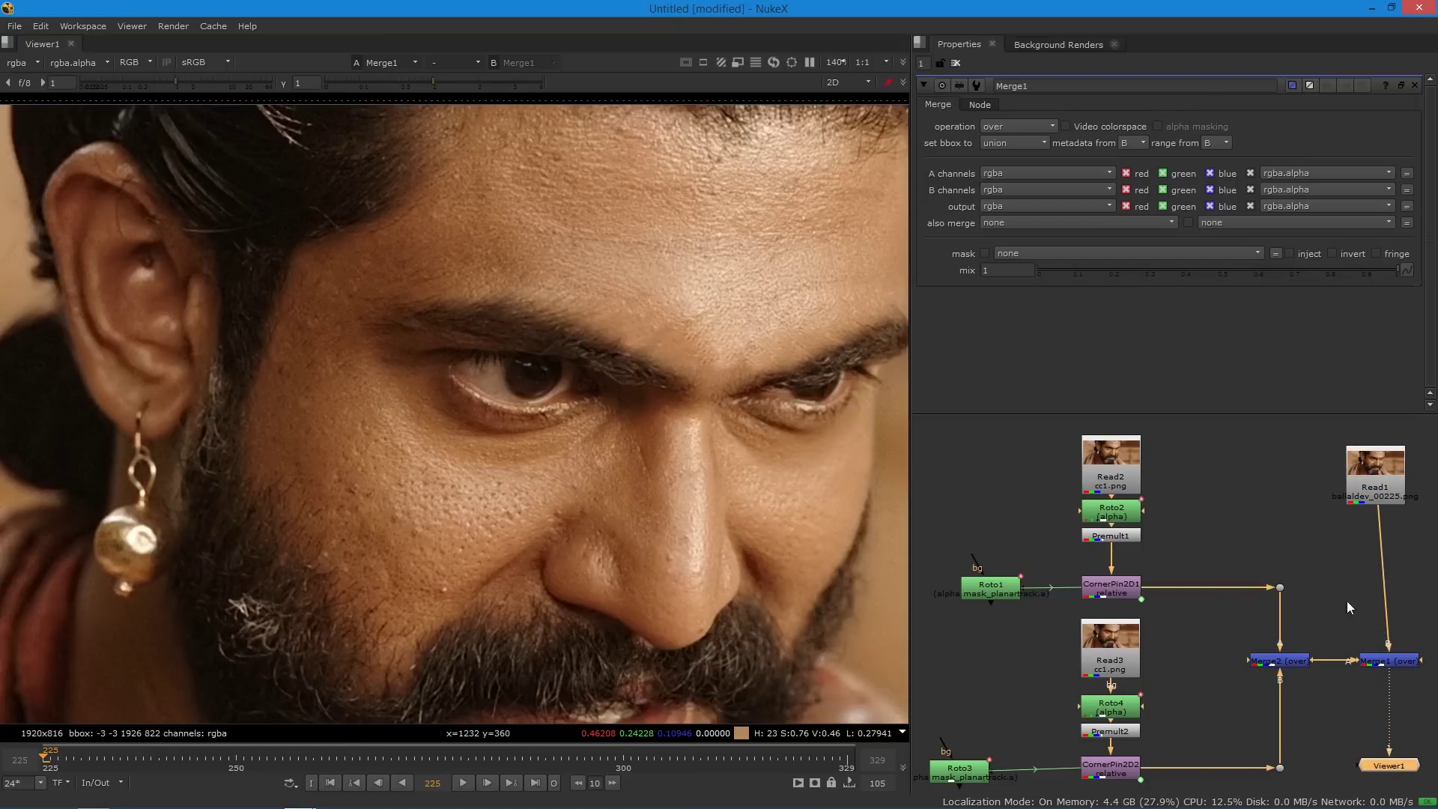
pyautogui.moveTo(1384, 474); pyautogui.dragTo(1403, 478)
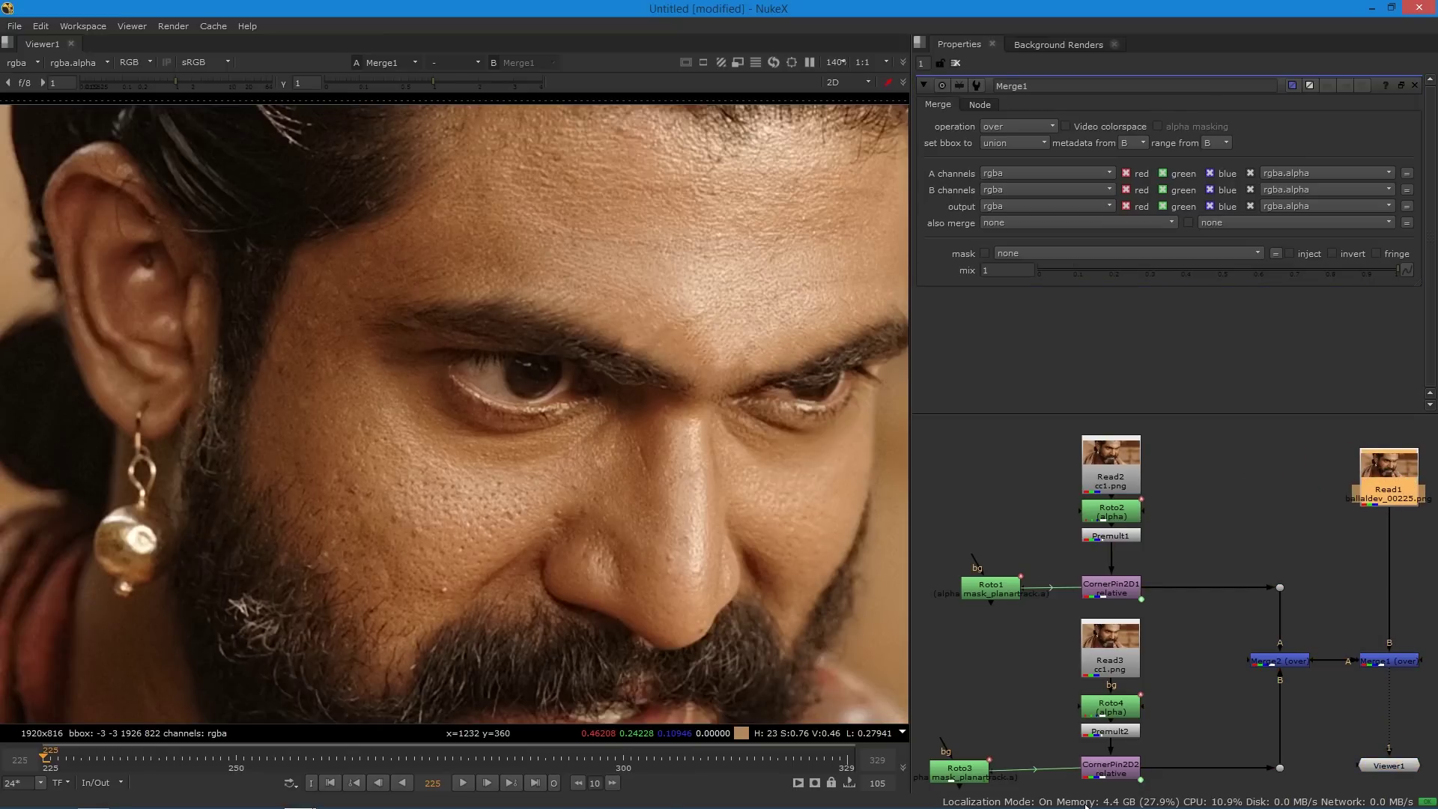
pyautogui.moveTo(965, 772); pyautogui.dragTo(974, 766)
pyautogui.moveTo(994, 595); pyautogui.dragTo(988, 594)
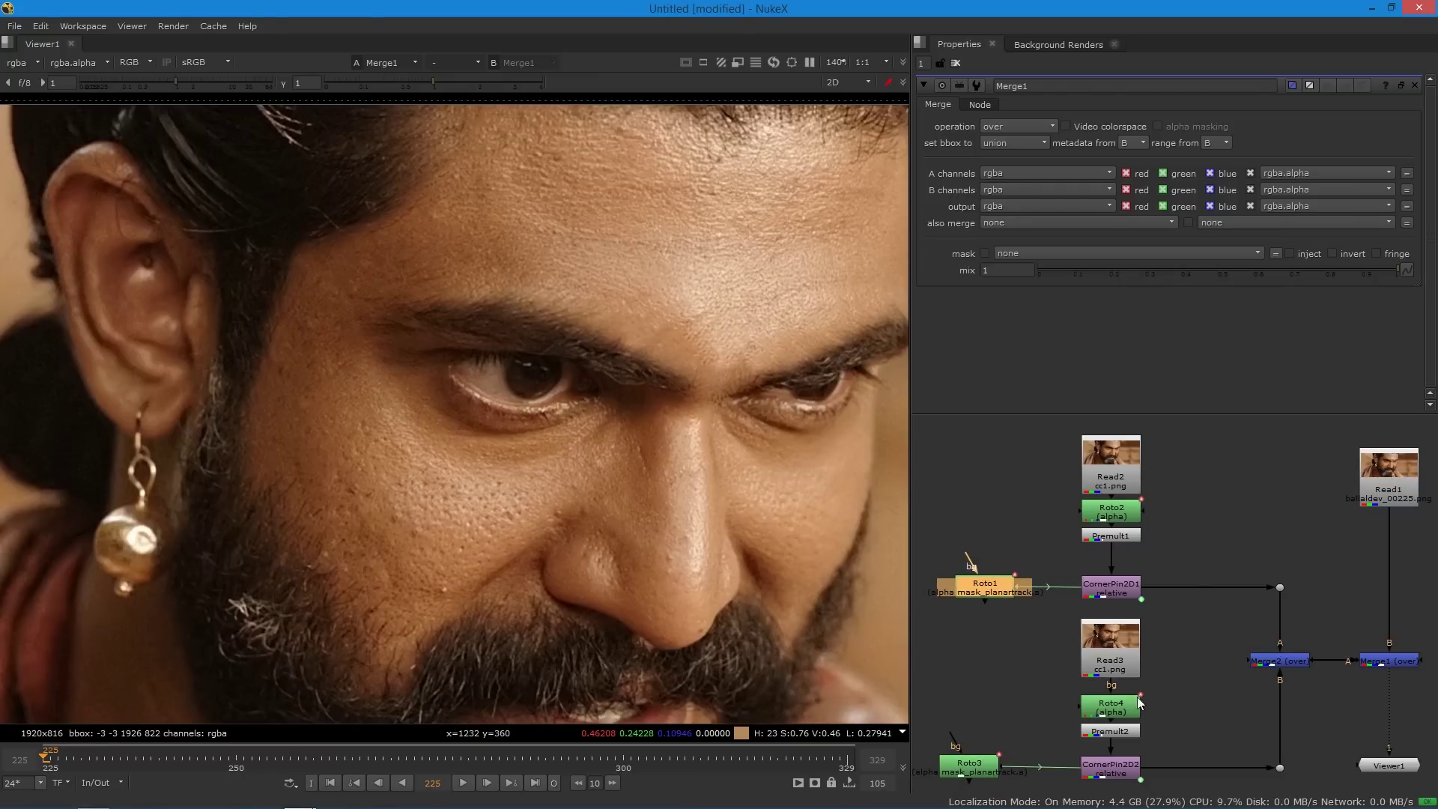
# Disable Premult2 and open Roto4 to edit the cheek mask.
pyautogui.click(1125, 739)
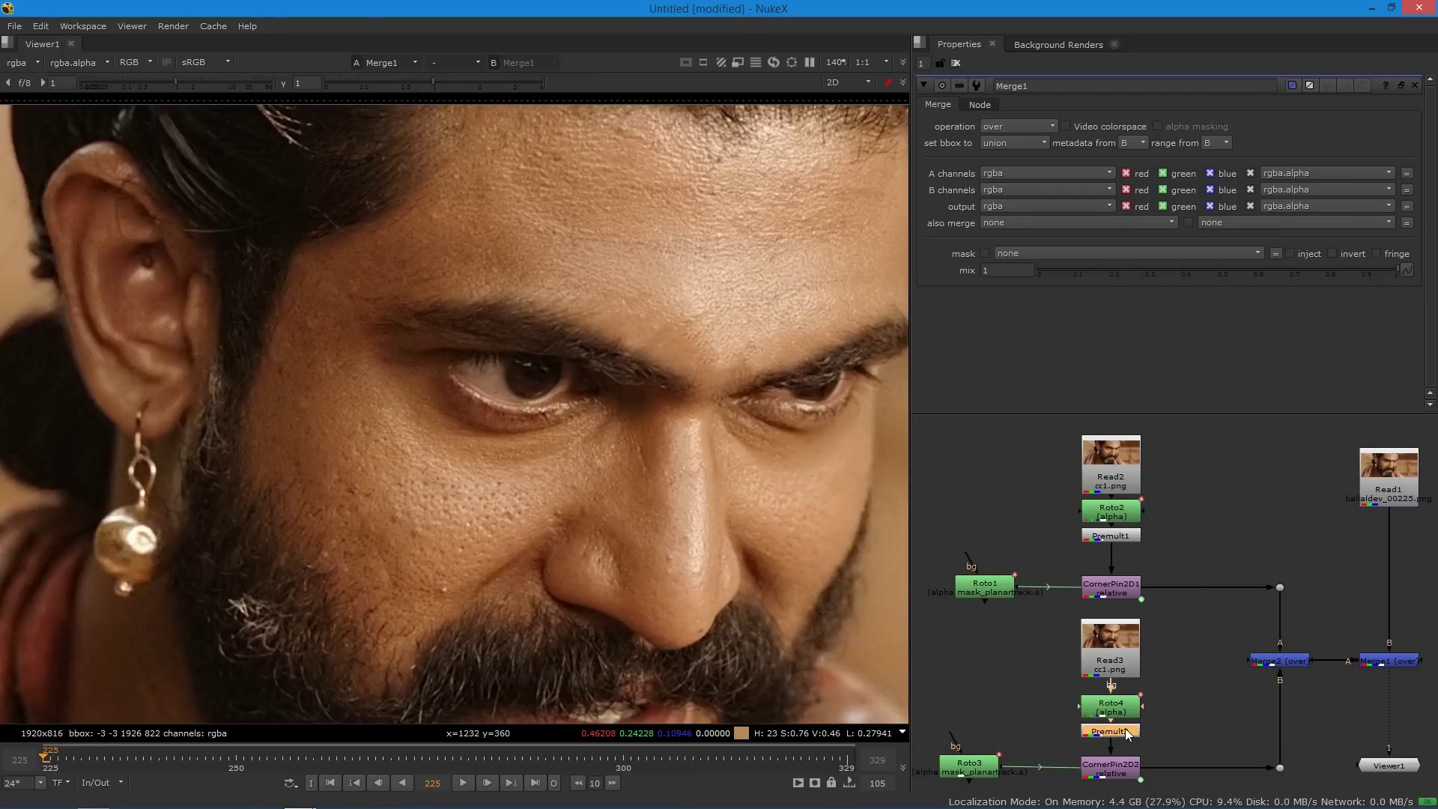
pyautogui.press('d')
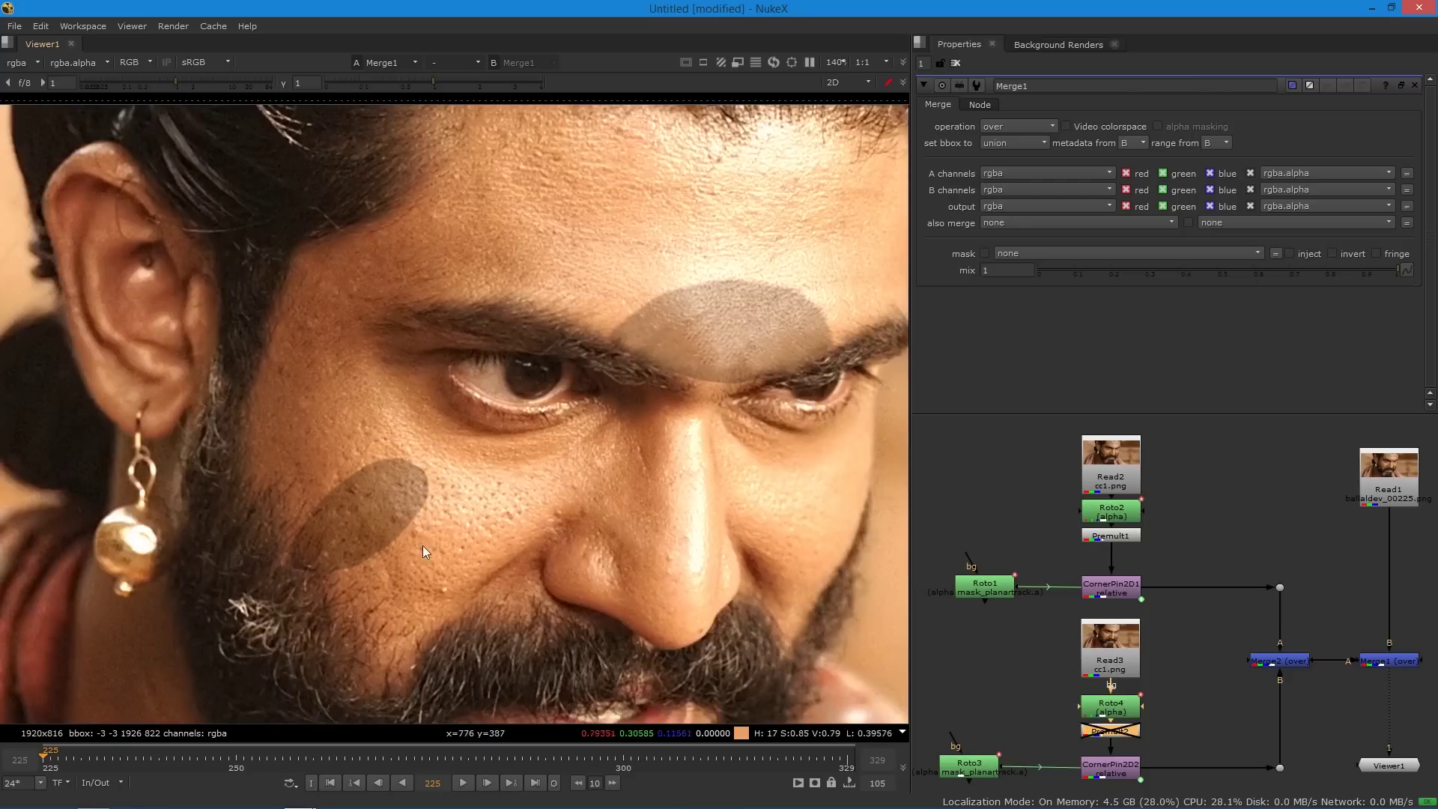
pyautogui.scroll(3, 252, 608)
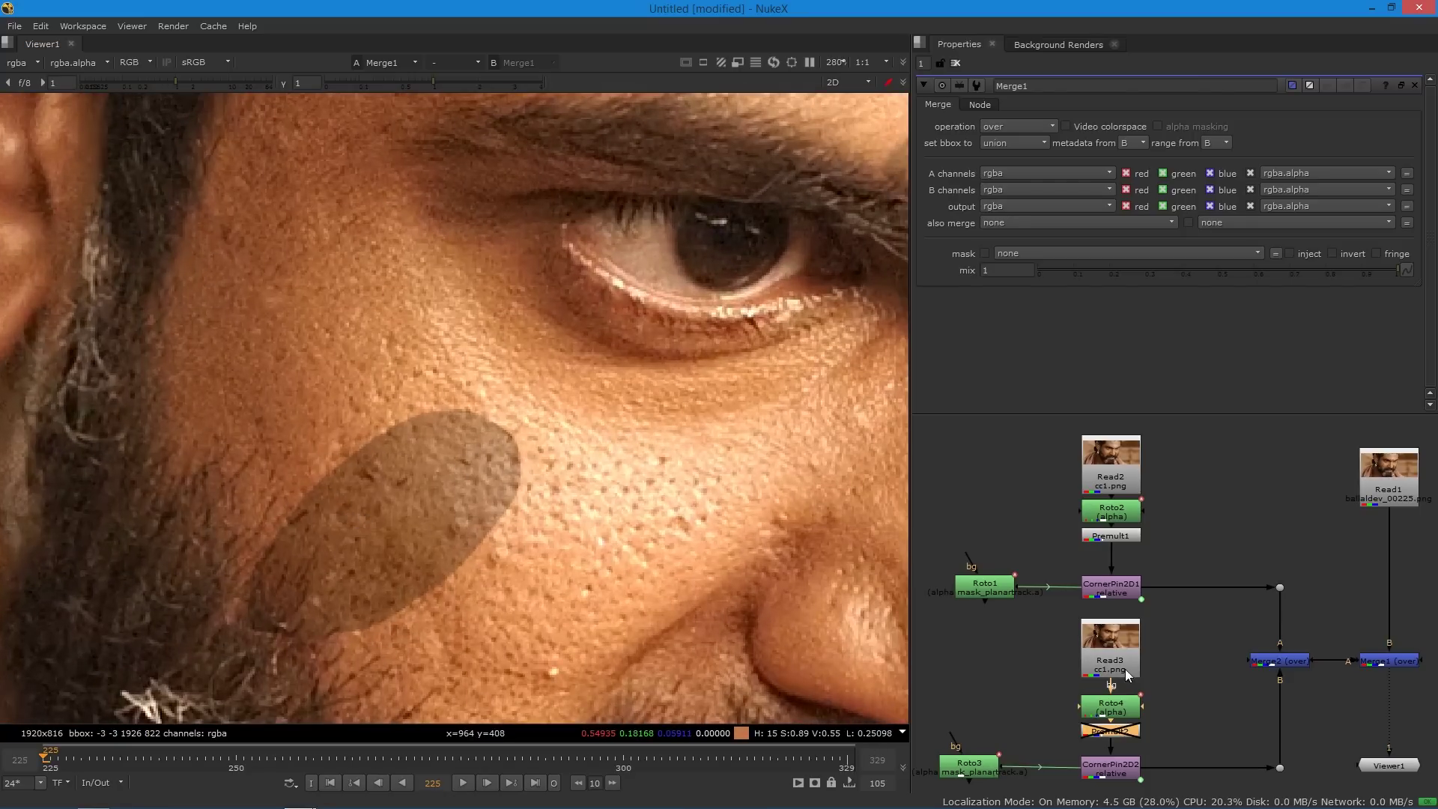
pyautogui.click(1110, 715)
pyautogui.doubleClick(1089, 701)
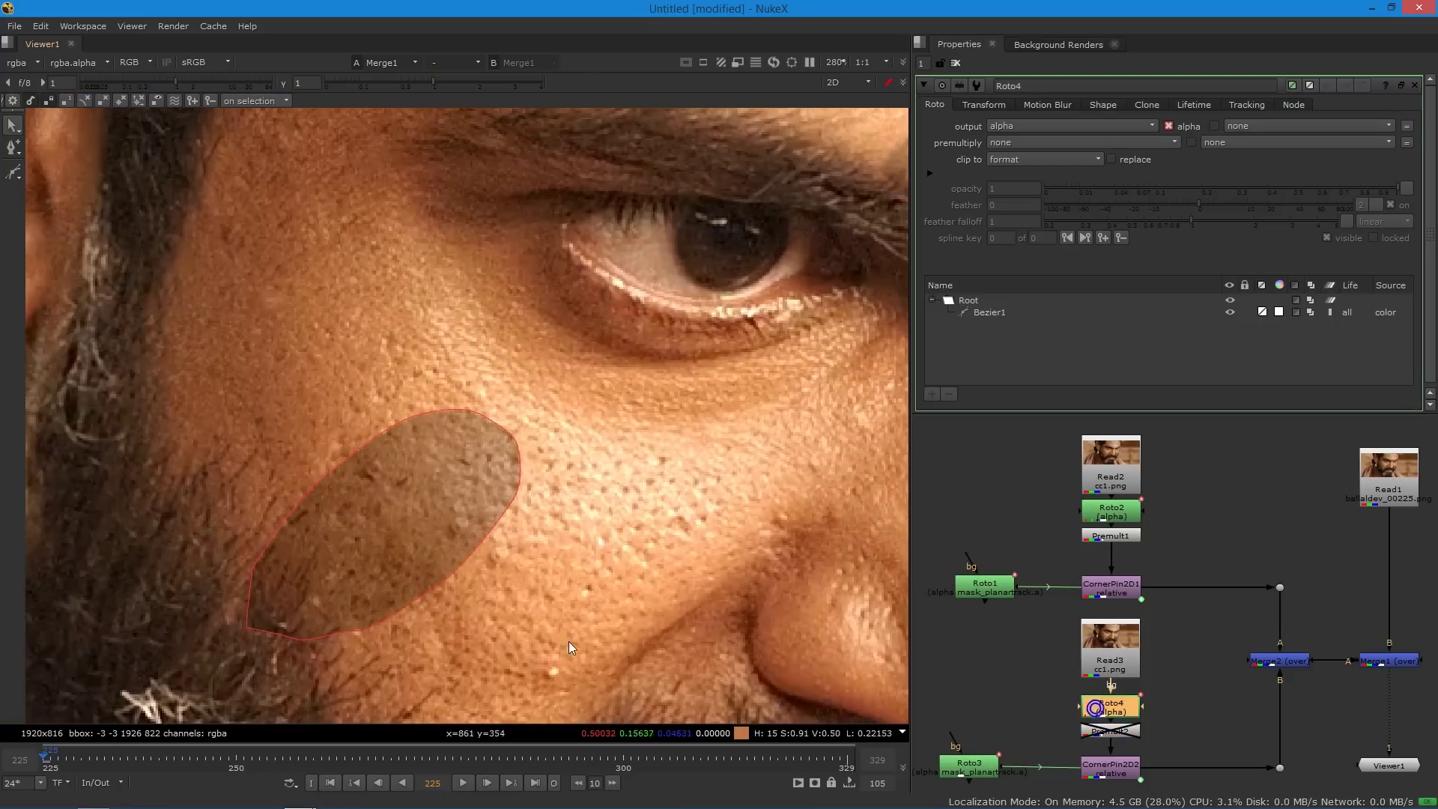
# Move Bezier1's points and tangents to narrow the cheek mask and round its tip.
pyautogui.click(438, 597)
pyautogui.moveTo(438, 598); pyautogui.dragTo(321, 530)
pyautogui.moveTo(443, 587); pyautogui.dragTo(440, 550)
pyautogui.click(367, 619)
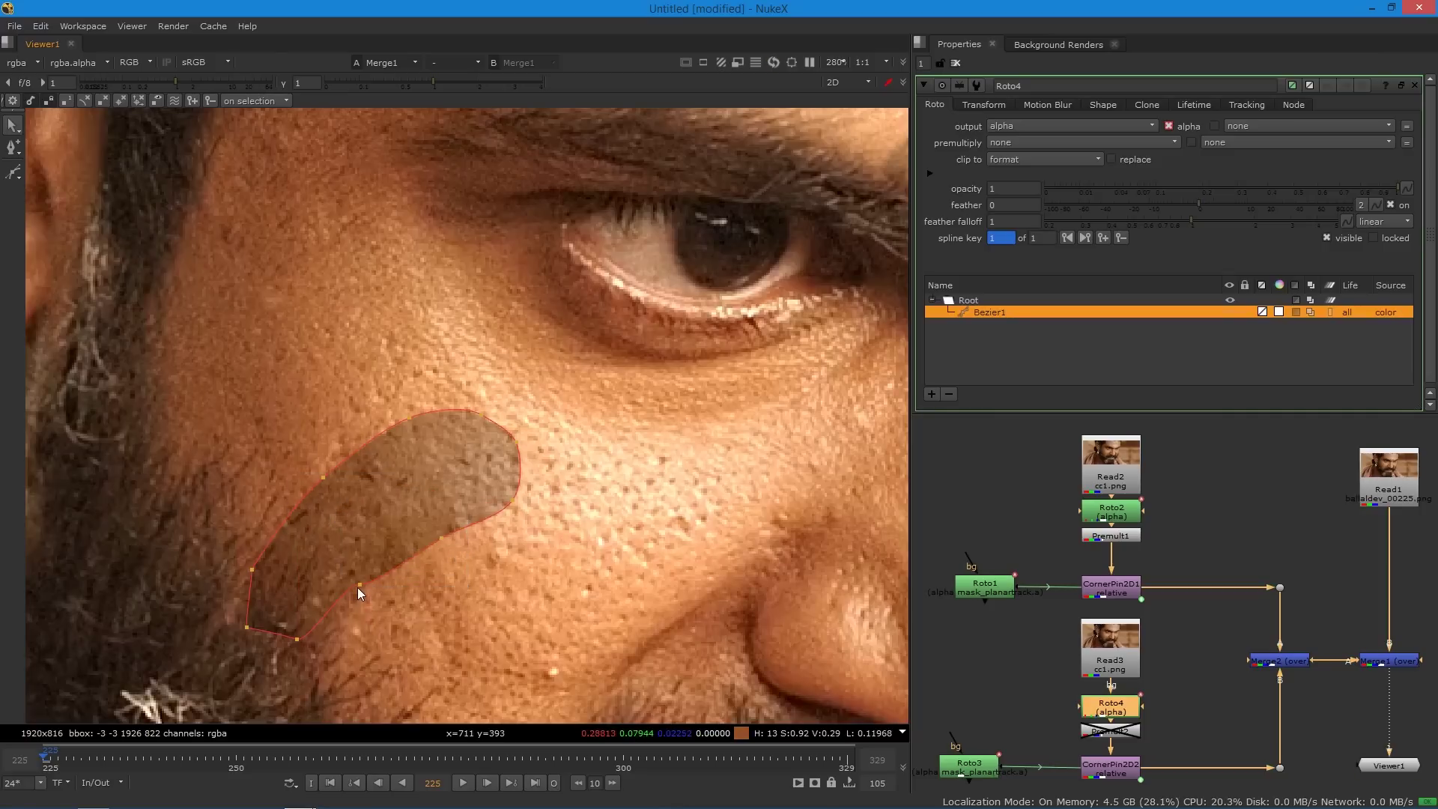
pyautogui.moveTo(349, 597); pyautogui.dragTo(350, 606)
pyautogui.moveTo(185, 397); pyautogui.dragTo(411, 498)
pyautogui.moveTo(252, 570); pyautogui.dragTo(283, 594)
pyautogui.moveTo(484, 426); pyautogui.dragTo(520, 457)
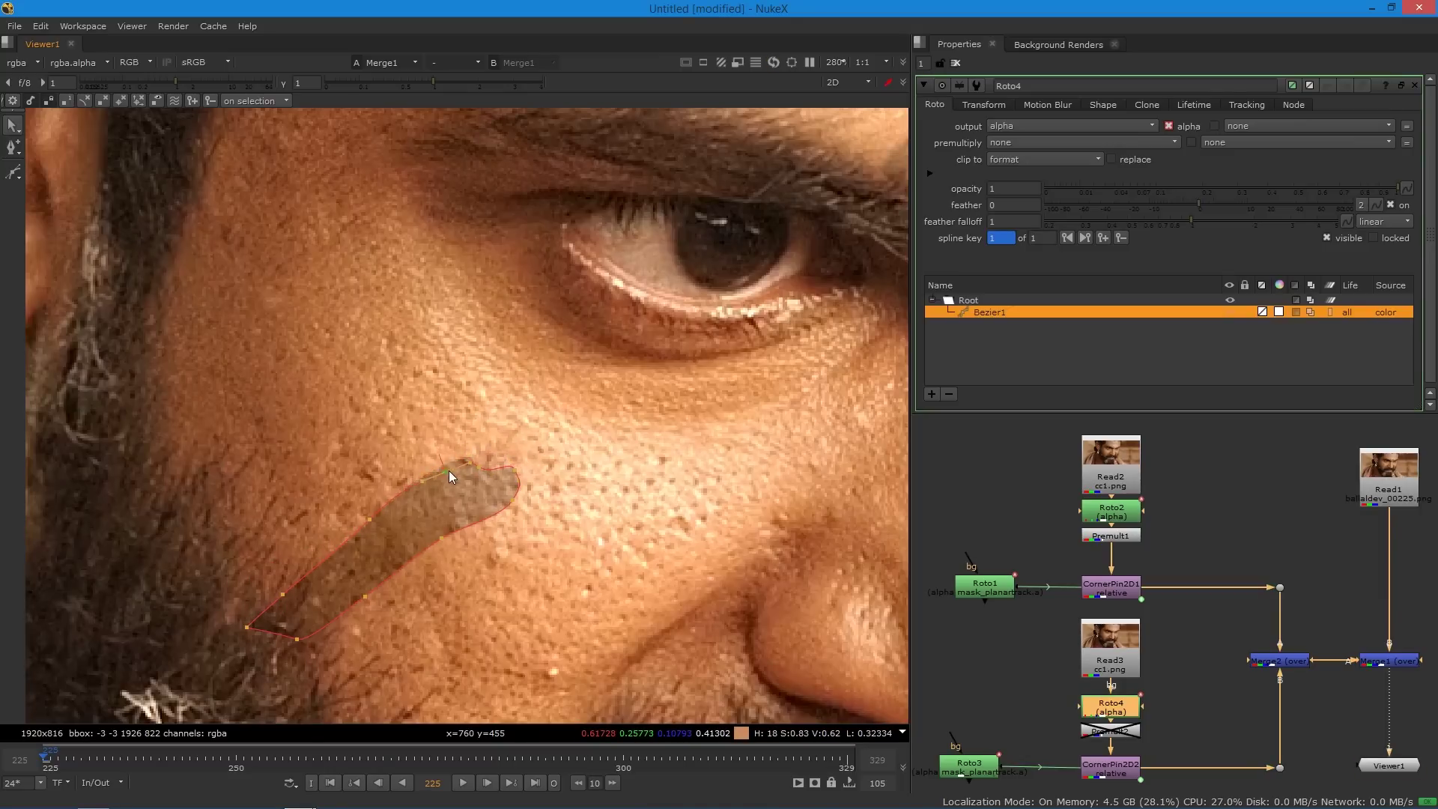
pyautogui.moveTo(513, 469); pyautogui.dragTo(488, 459)
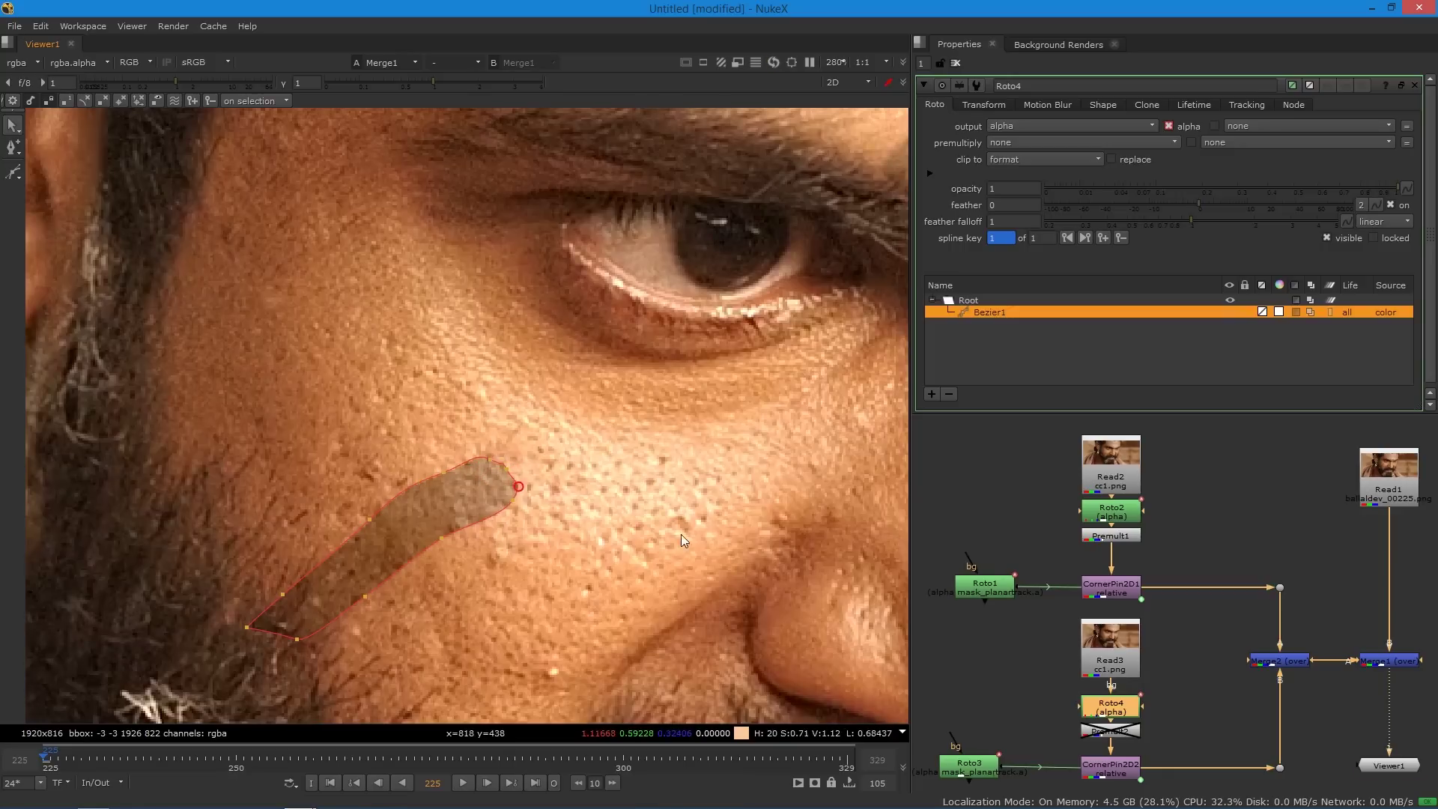
# Toggle Roto4 and Premult2 off and on to compare the patch result.
pyautogui.click(1121, 696)
pyautogui.press('d')
pyautogui.press('d')
pyautogui.click(1118, 734)
pyautogui.press('d')
pyautogui.press('d')
pyautogui.press('d')
pyautogui.press('d')
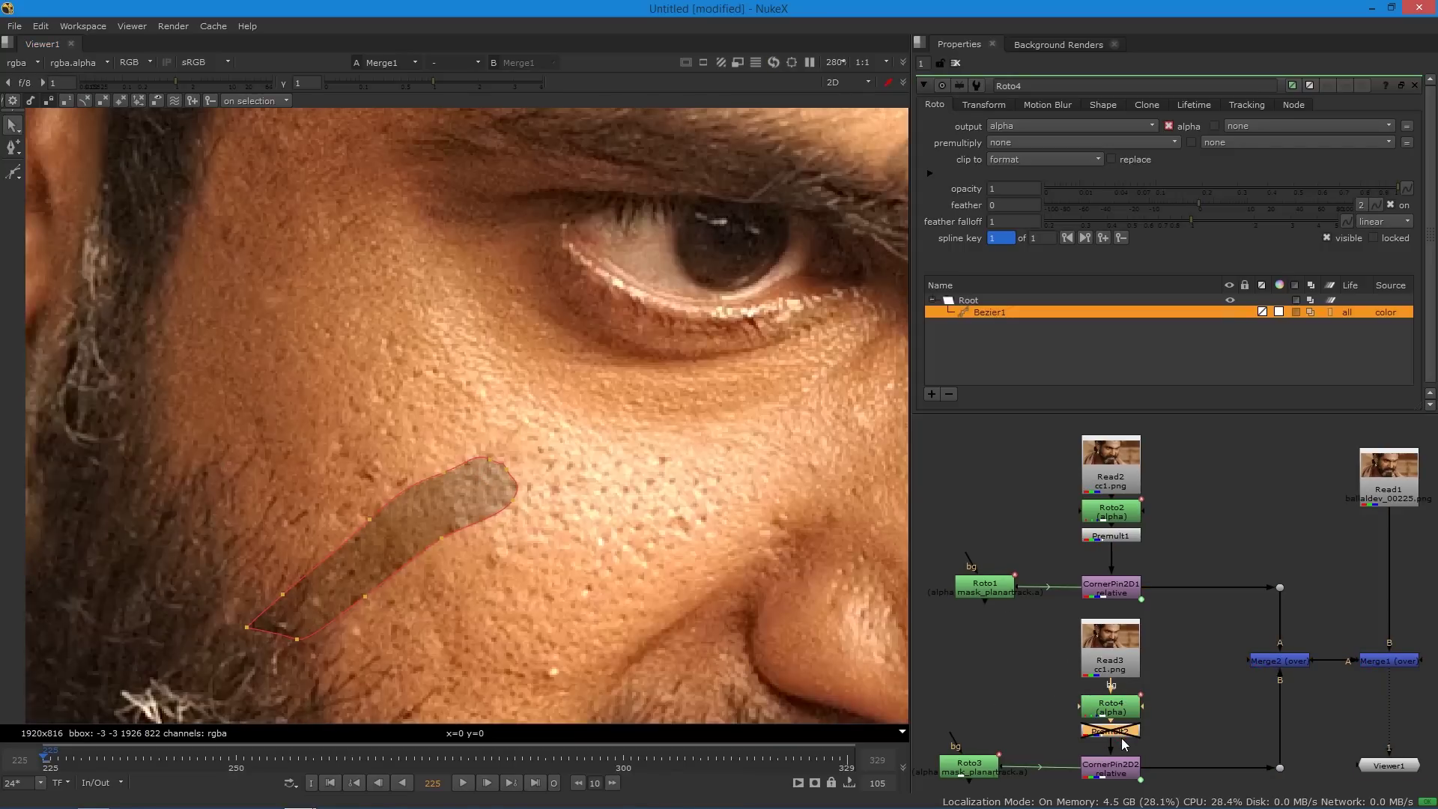
pyautogui.press('d')
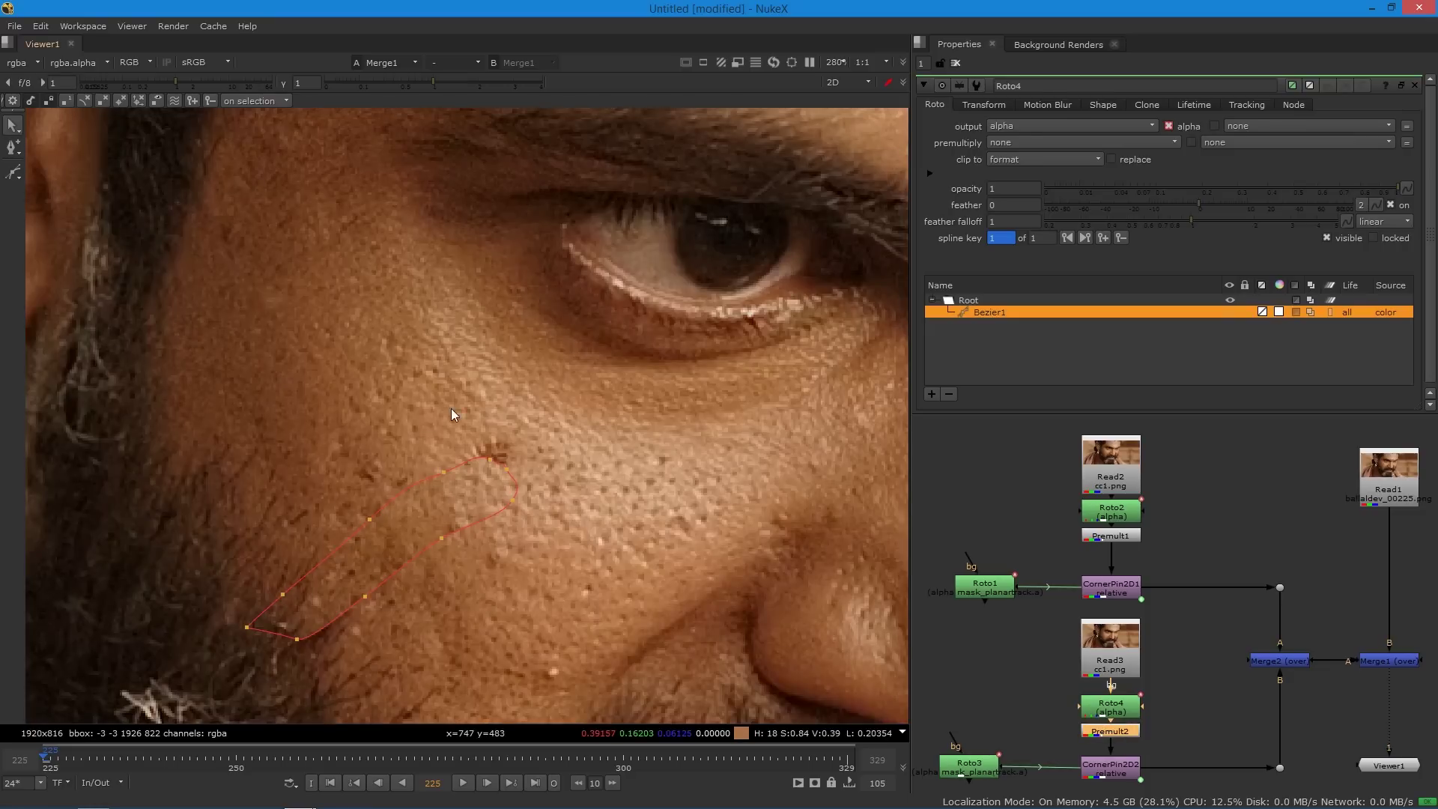
# Refine the mask's top and bottom points to tighten the strip along the scar.
pyautogui.moveTo(443, 472); pyautogui.dragTo(517, 460)
pyautogui.click(507, 495)
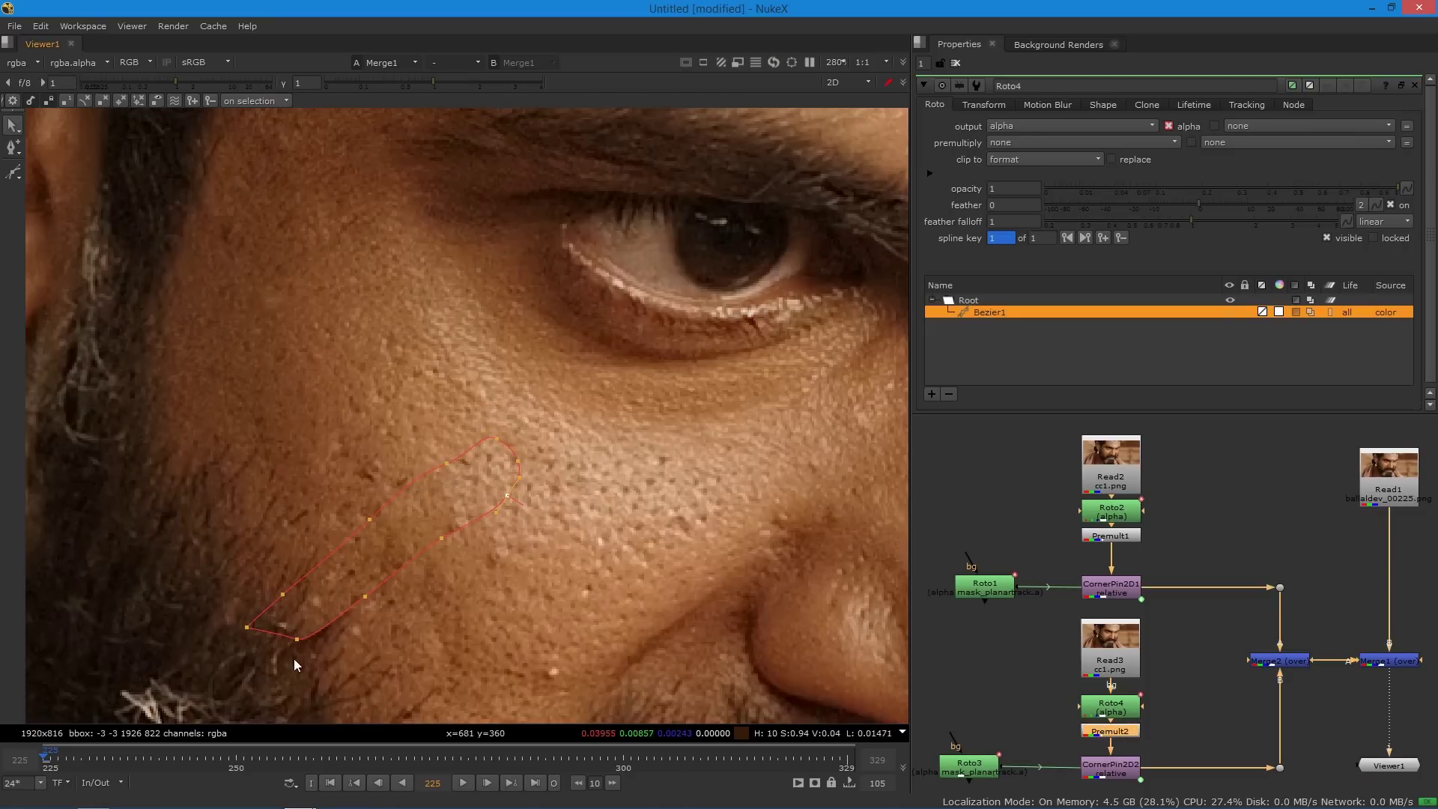
pyautogui.moveTo(316, 629)
pyautogui.mouseDown()
pyautogui.moveTo(349, 646)
pyautogui.moveTo(312, 636)
pyautogui.mouseUp()
pyautogui.click(364, 597)
pyautogui.click(283, 595)
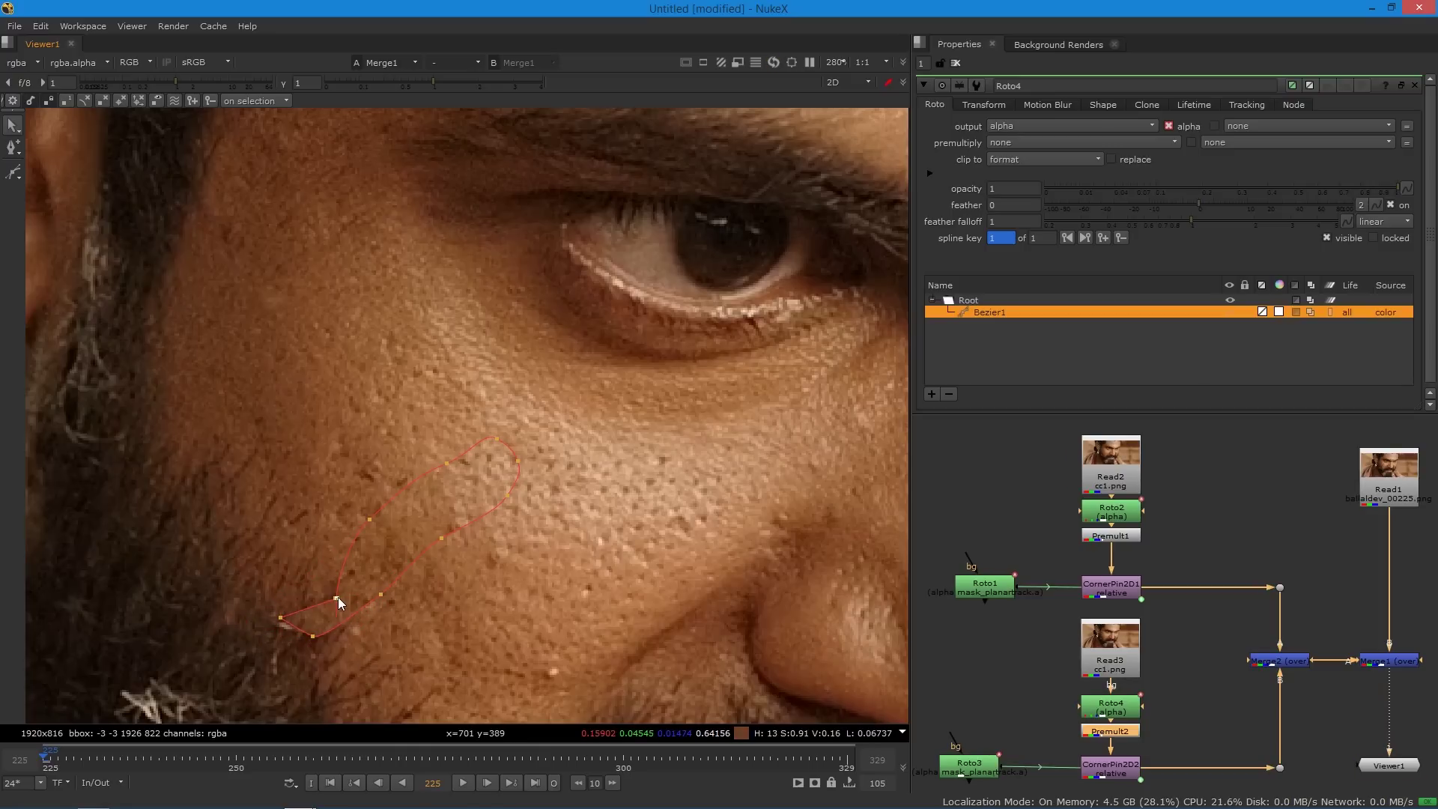
pyautogui.moveTo(305, 594); pyautogui.dragTo(309, 593)
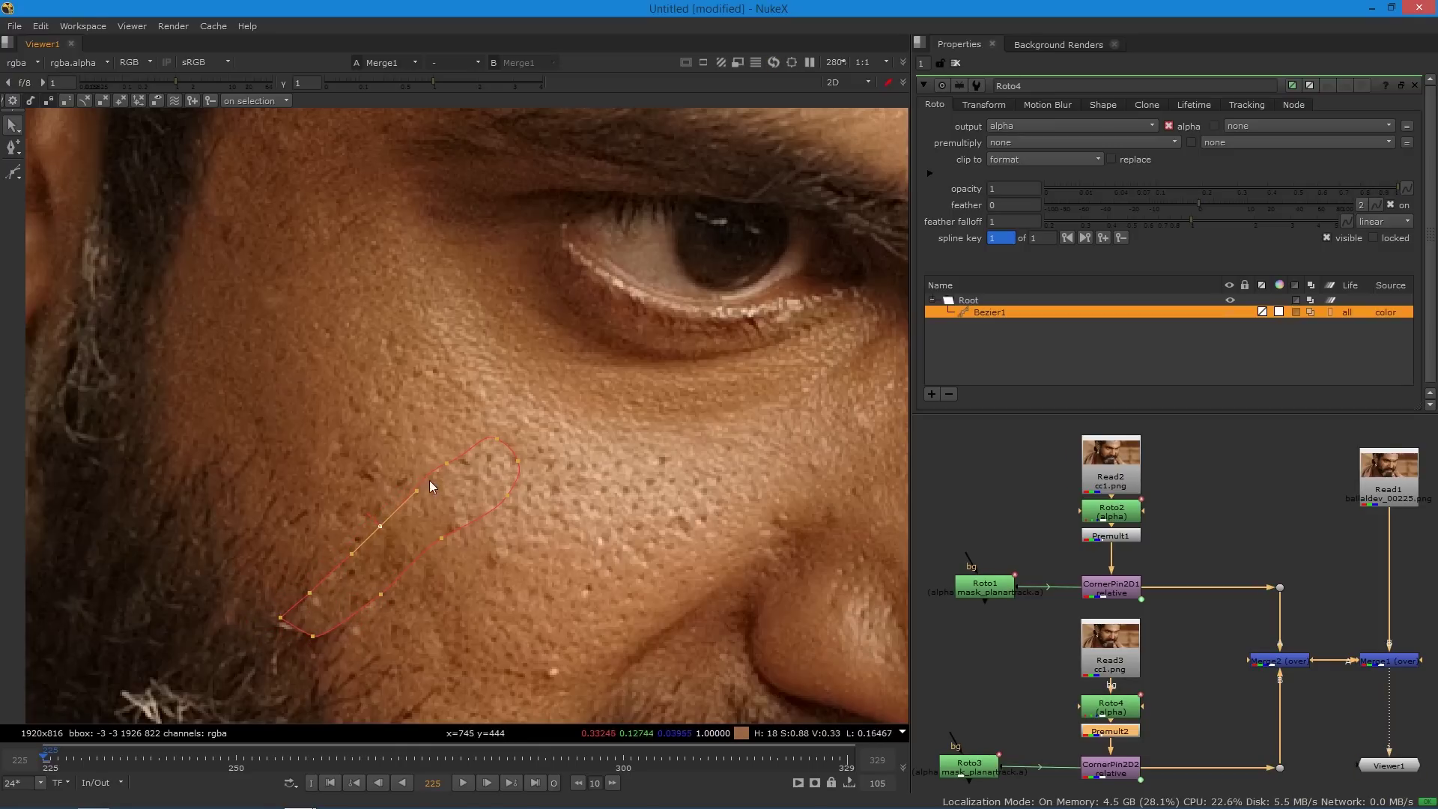
pyautogui.moveTo(461, 467); pyautogui.dragTo(442, 476)
# Pull the lower-left point up and adjust the top point's tangent to slim the strip.
pyautogui.click(487, 479)
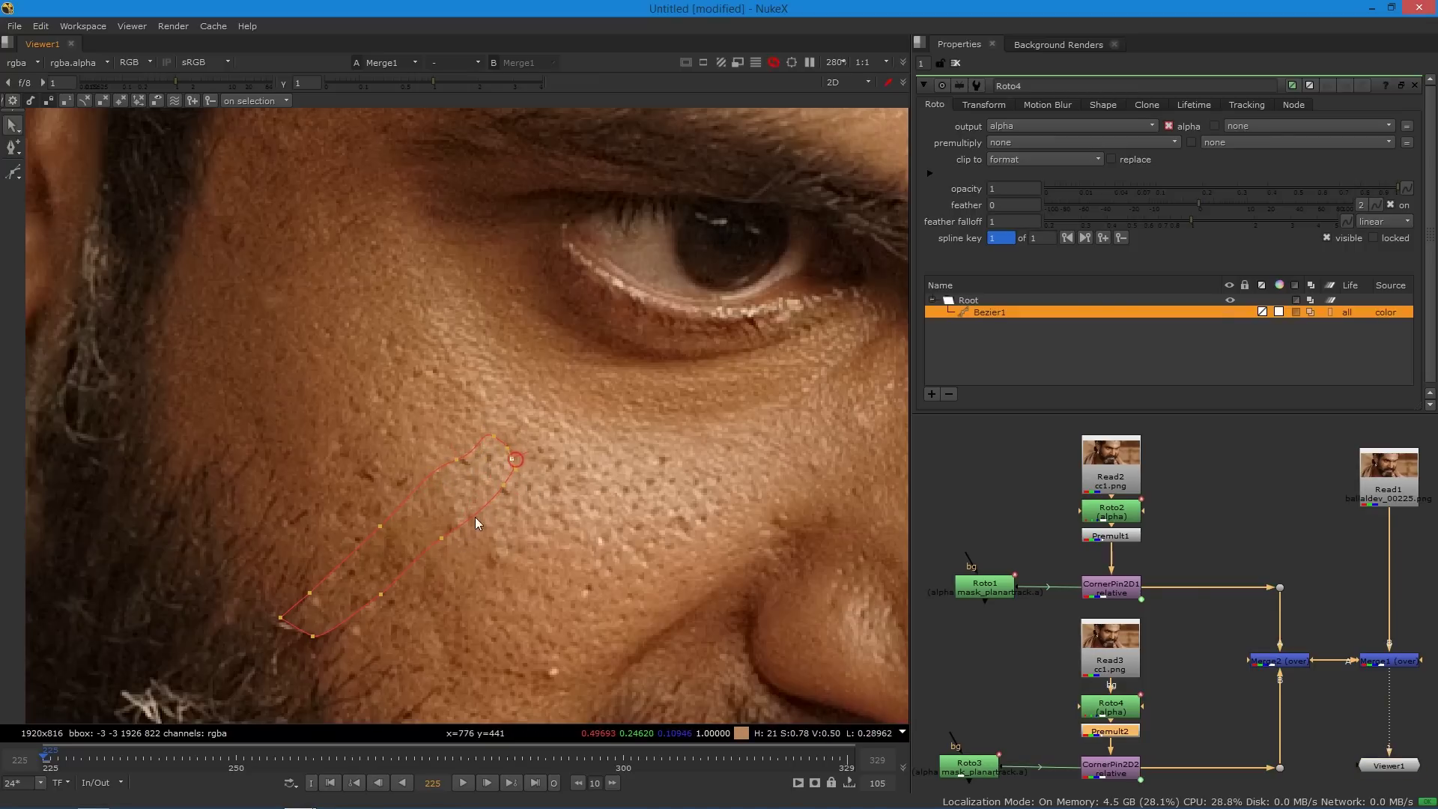
pyautogui.moveTo(442, 537); pyautogui.dragTo(440, 535)
pyautogui.click(314, 637)
pyautogui.click(309, 594)
pyautogui.moveTo(367, 518); pyautogui.dragTo(452, 454)
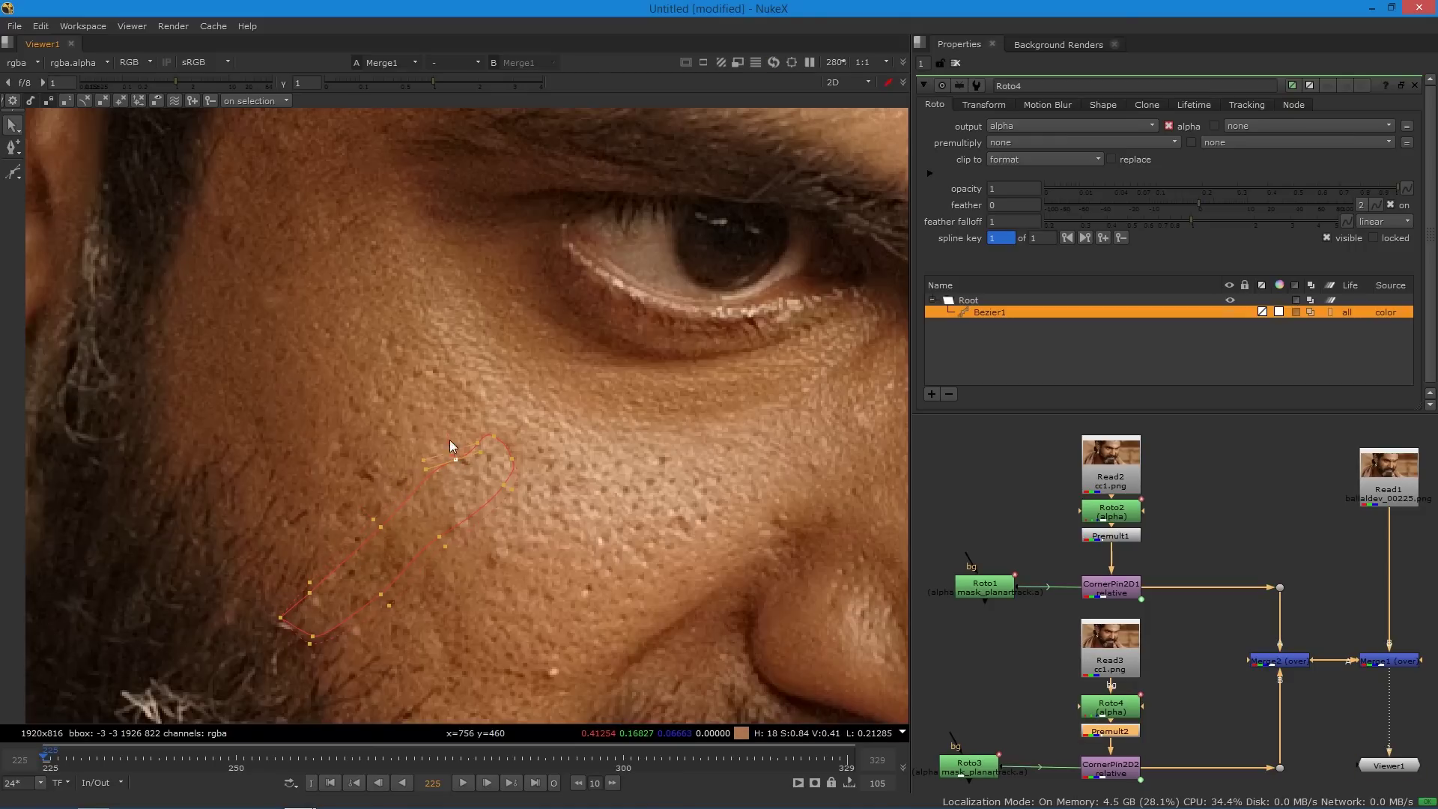
pyautogui.click(494, 431)
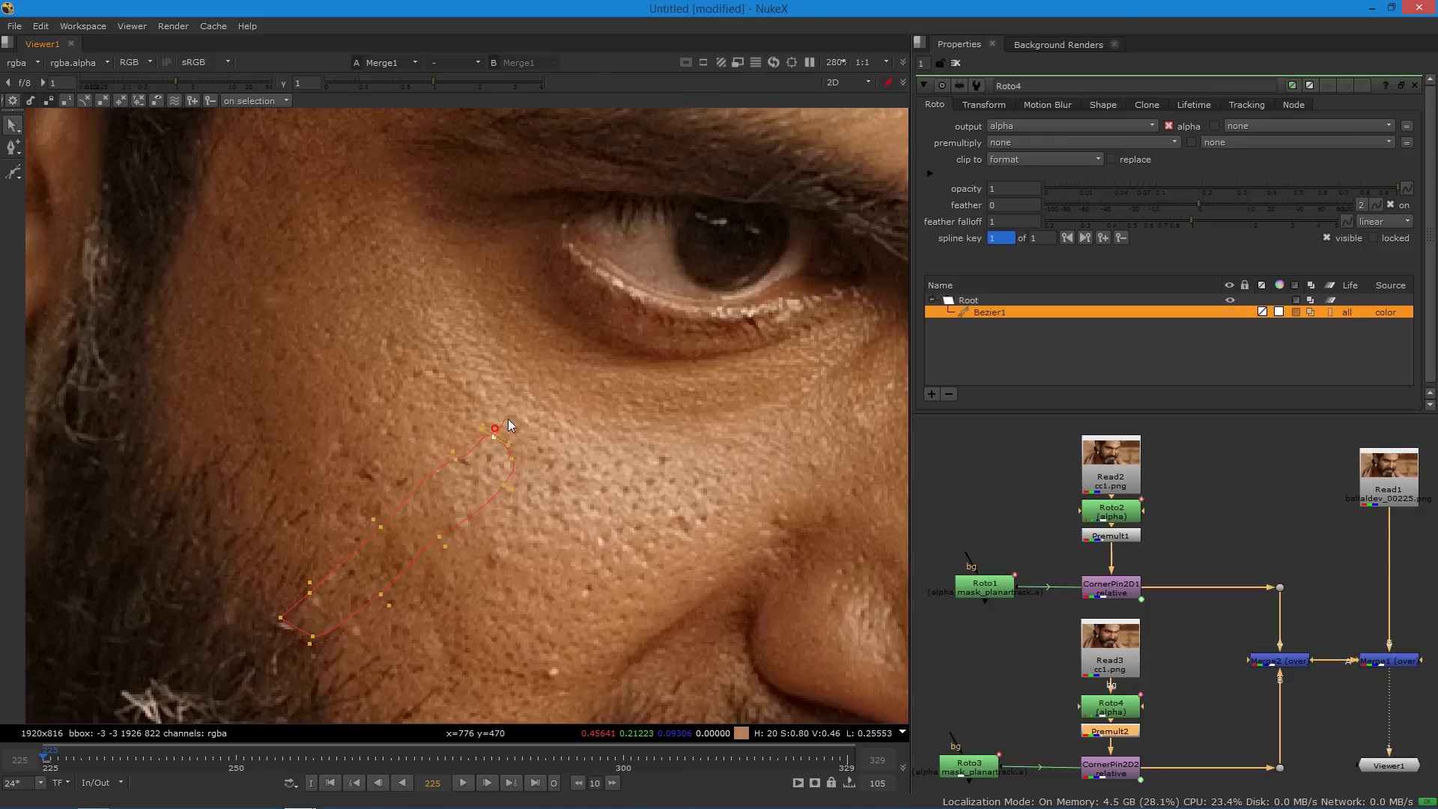
pyautogui.click(523, 454)
# Close the node properties and play the shot to check the cheek patch.
pyautogui.click(1009, 698)
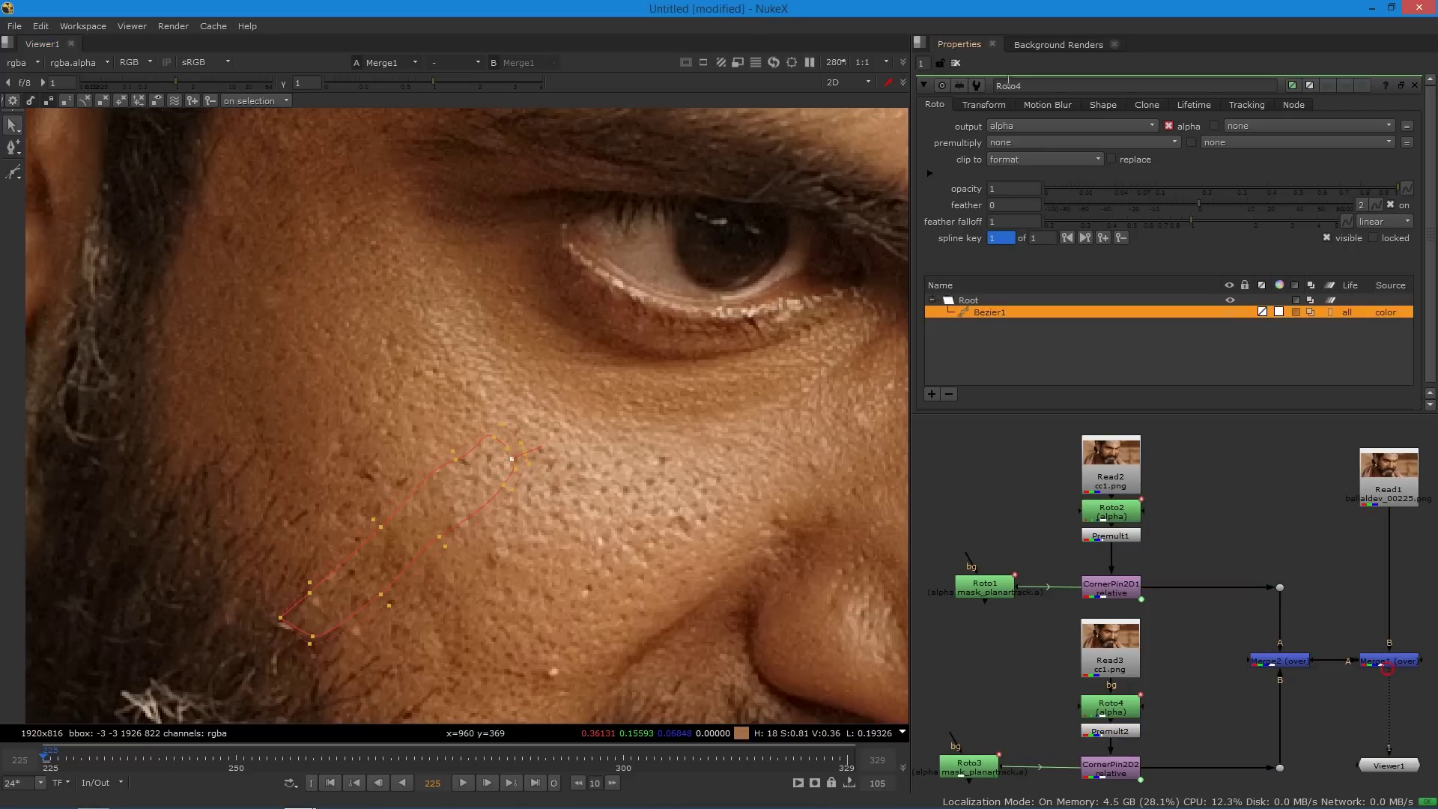
pyautogui.click(956, 63)
pyautogui.click(463, 783)
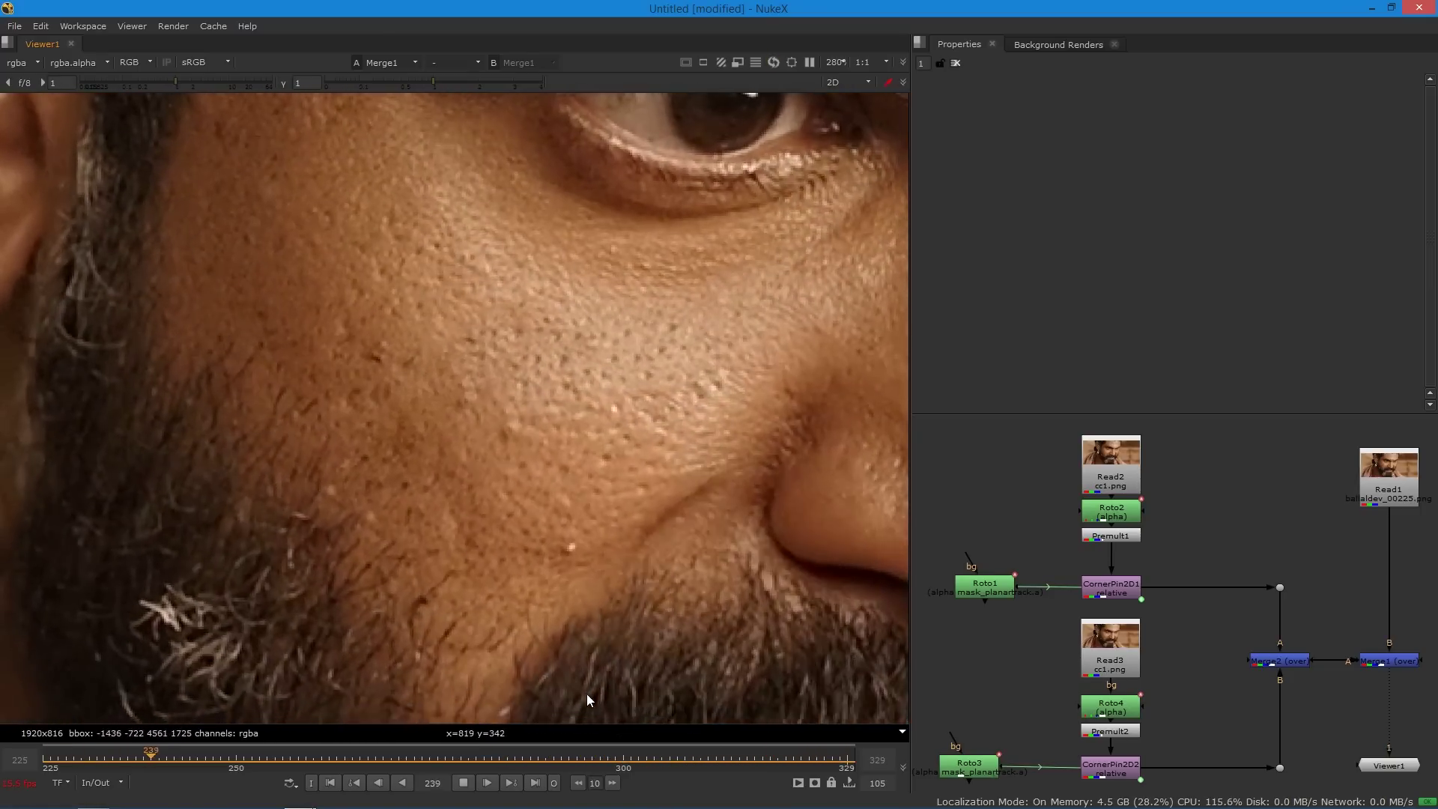
# Replay the shot from frame 225 with the full frame fitted, then stop.
pyautogui.click(462, 783)
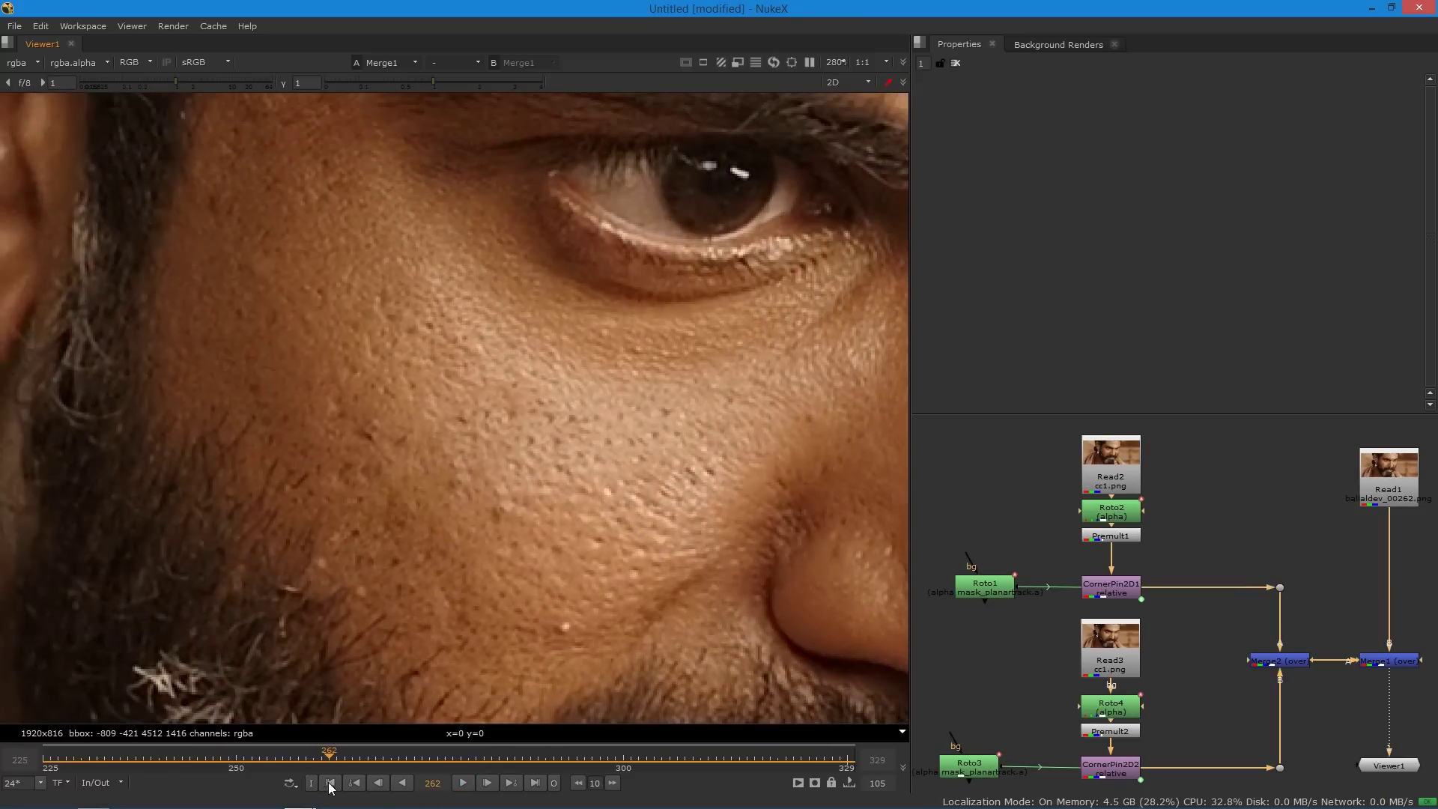
pyautogui.click(330, 782)
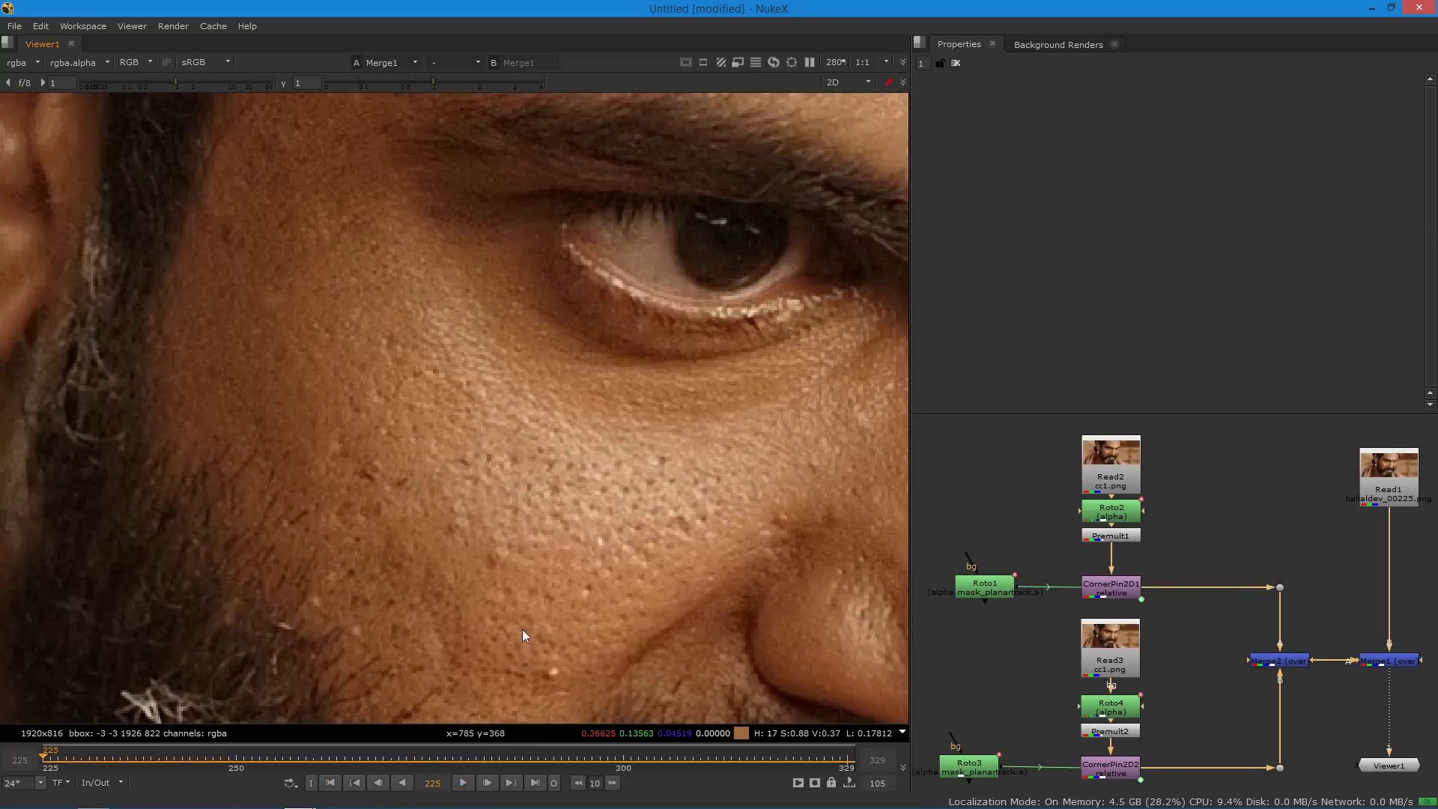
pyautogui.press('f')
pyautogui.click(463, 783)
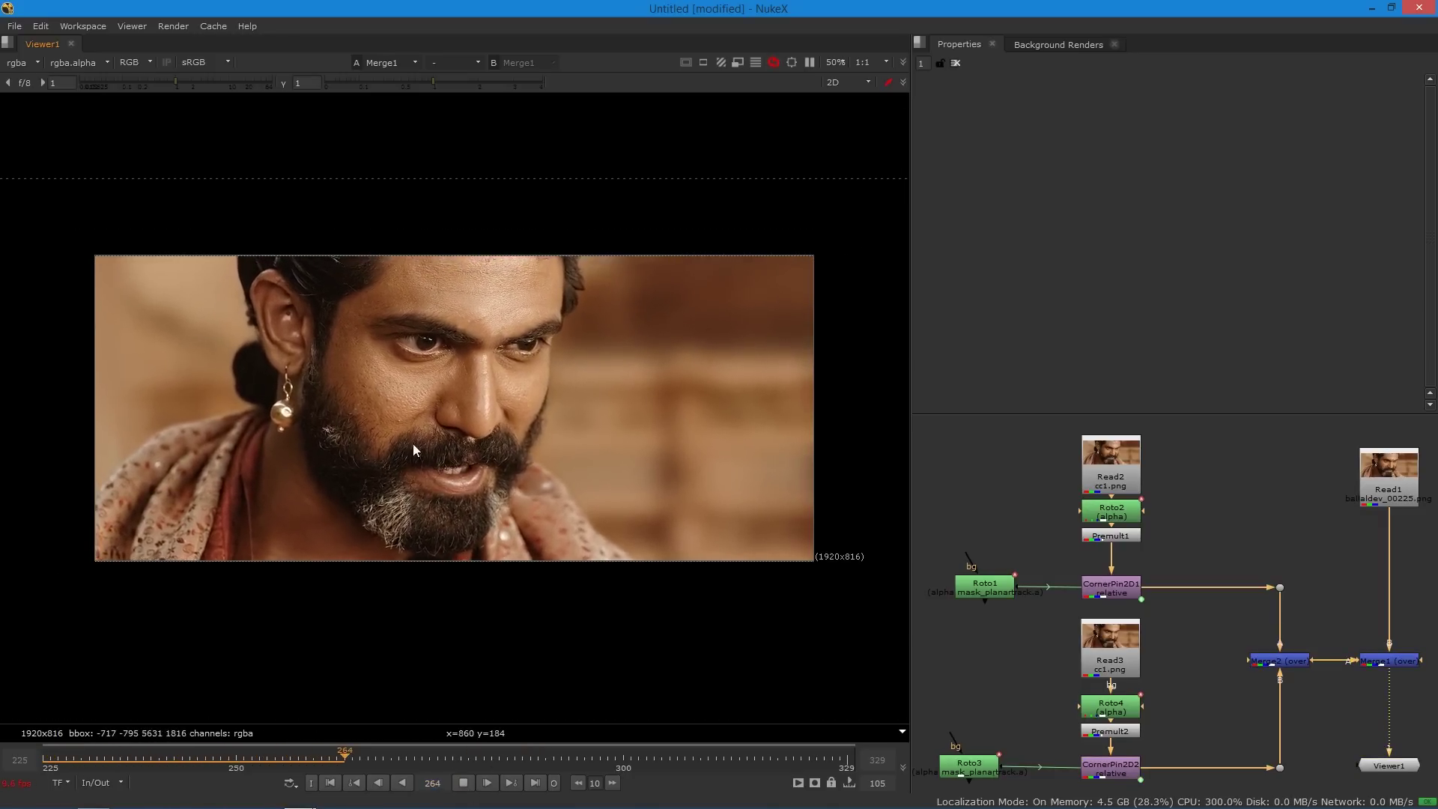
pyautogui.click(463, 783)
pyautogui.scroll(3, 436, 402)
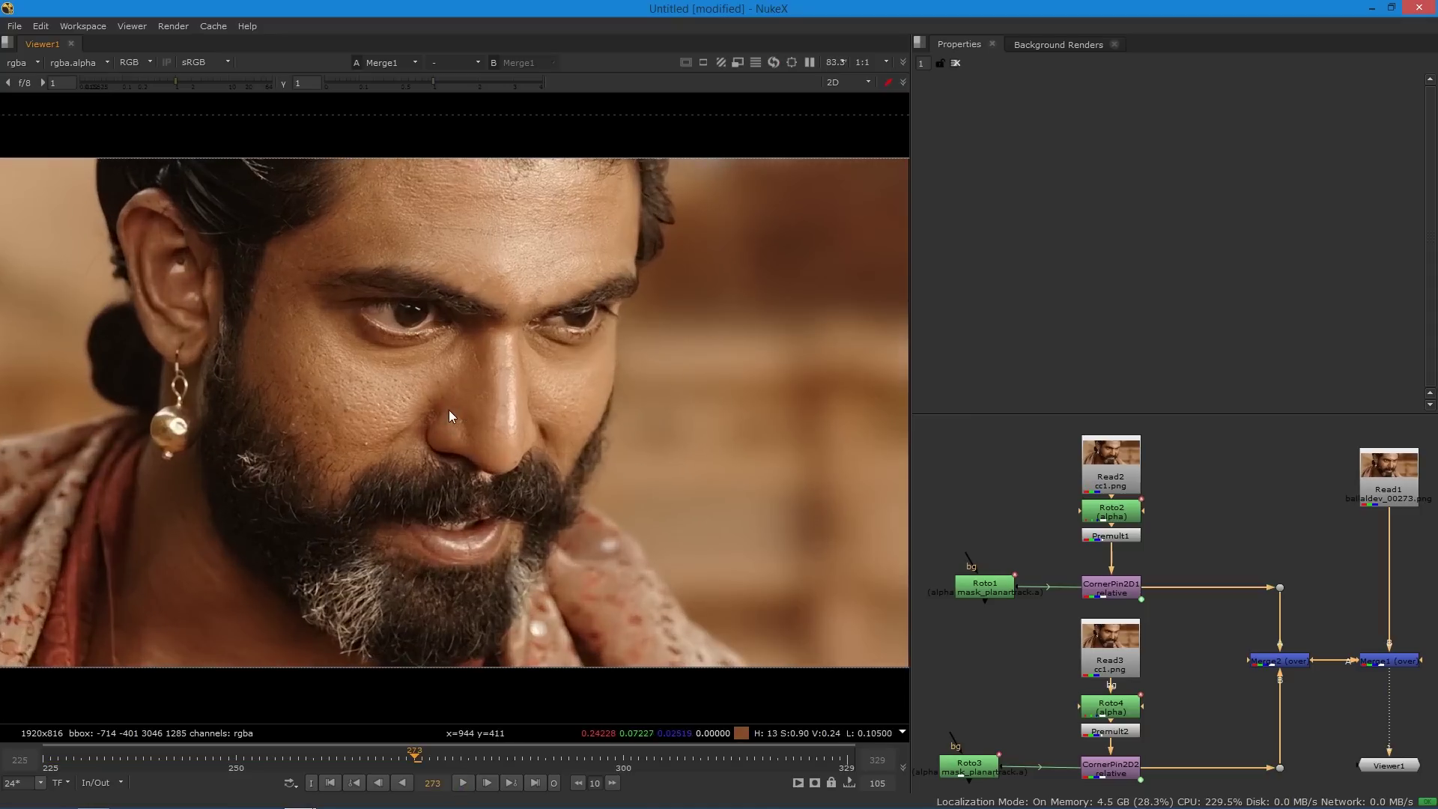
# Connect Read1 to Viewer1 input 1 and flip between the original plate and composite.
pyautogui.click(1384, 500)
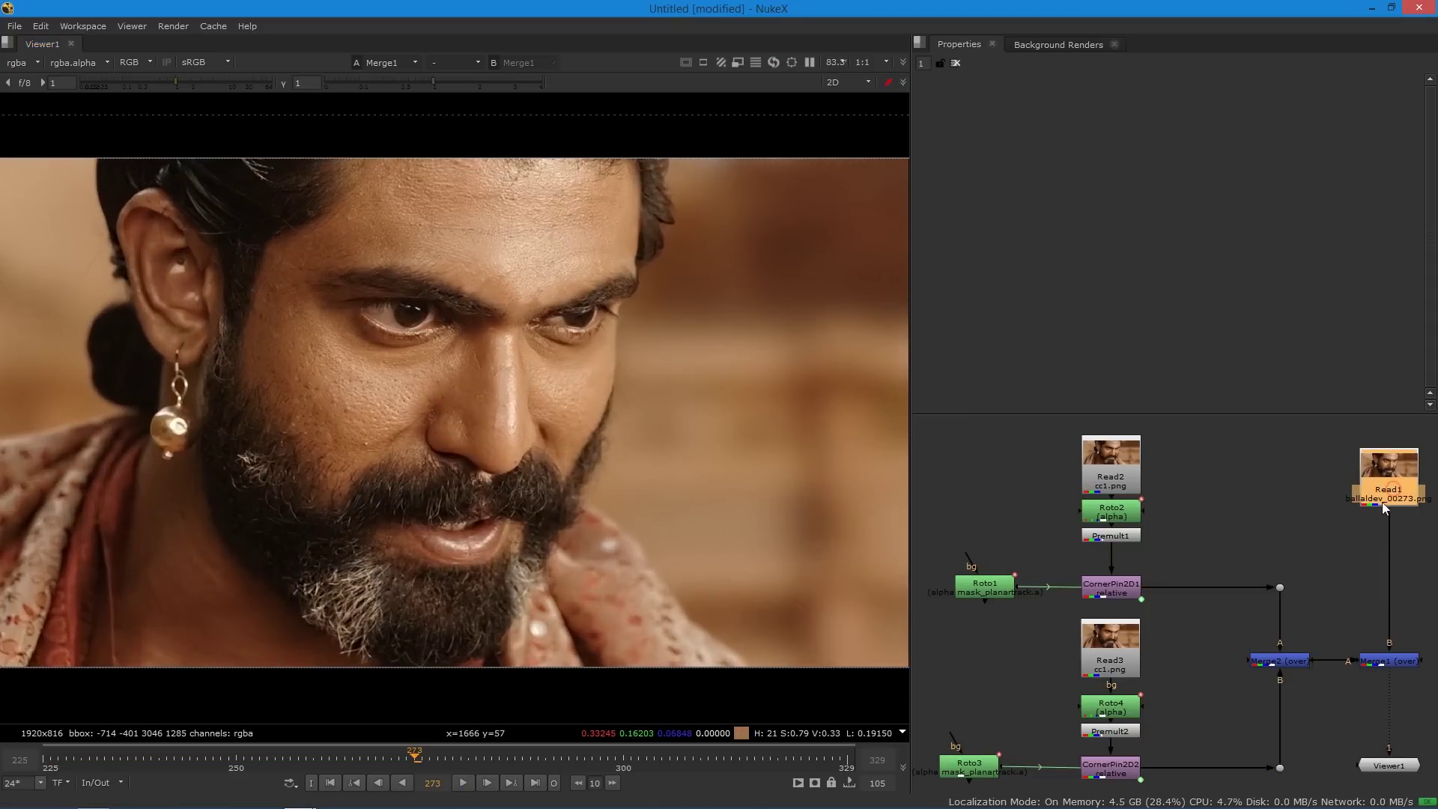
pyautogui.click(1398, 487)
pyautogui.press('1')
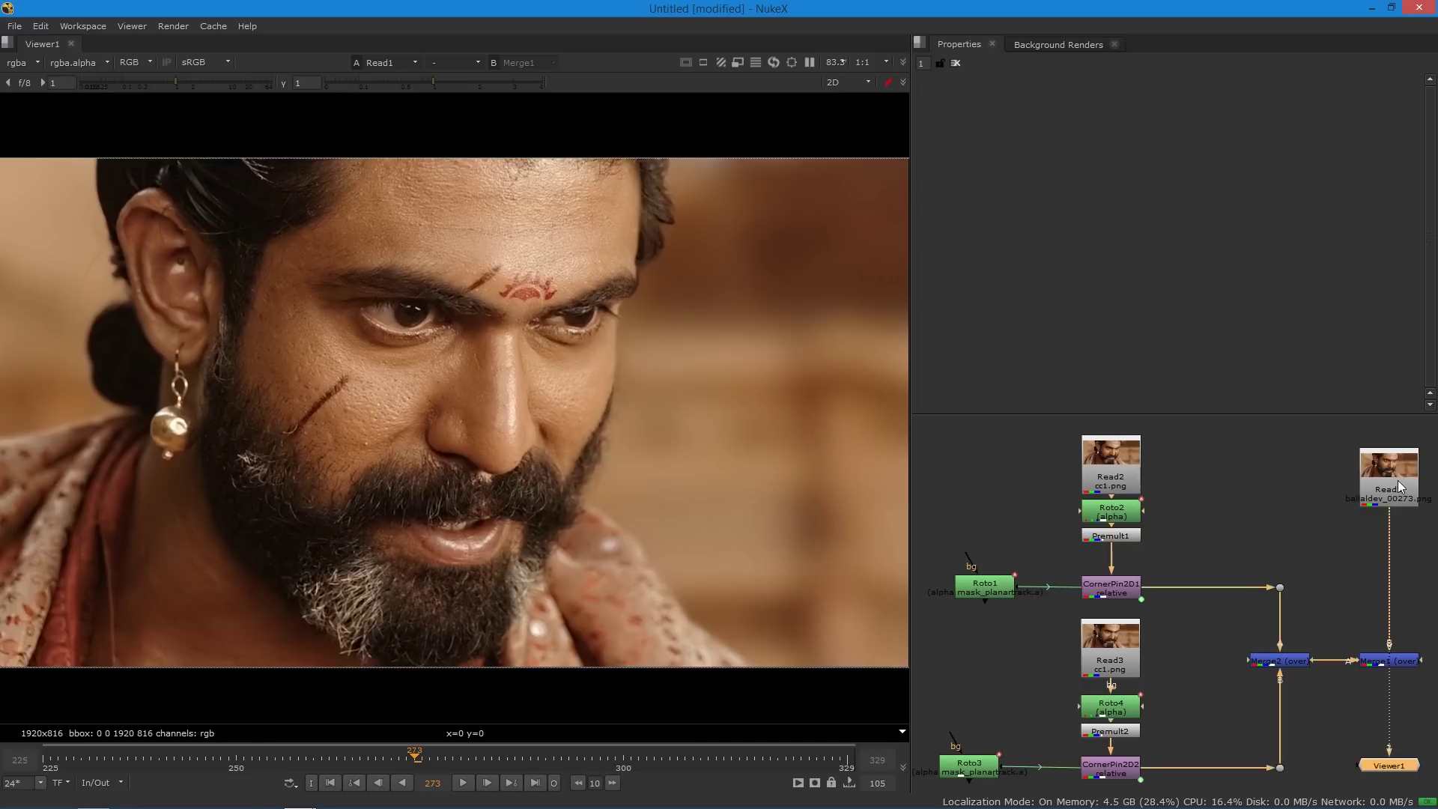
pyautogui.press('1')
pyautogui.press('2')
pyautogui.press('1')
pyautogui.press('2')
pyautogui.press('1')
# Compare the plate against the composite at frames 284, 314 and 234.
pyautogui.click(500, 754)
pyautogui.press('1')
pyautogui.press('2')
pyautogui.click(731, 760)
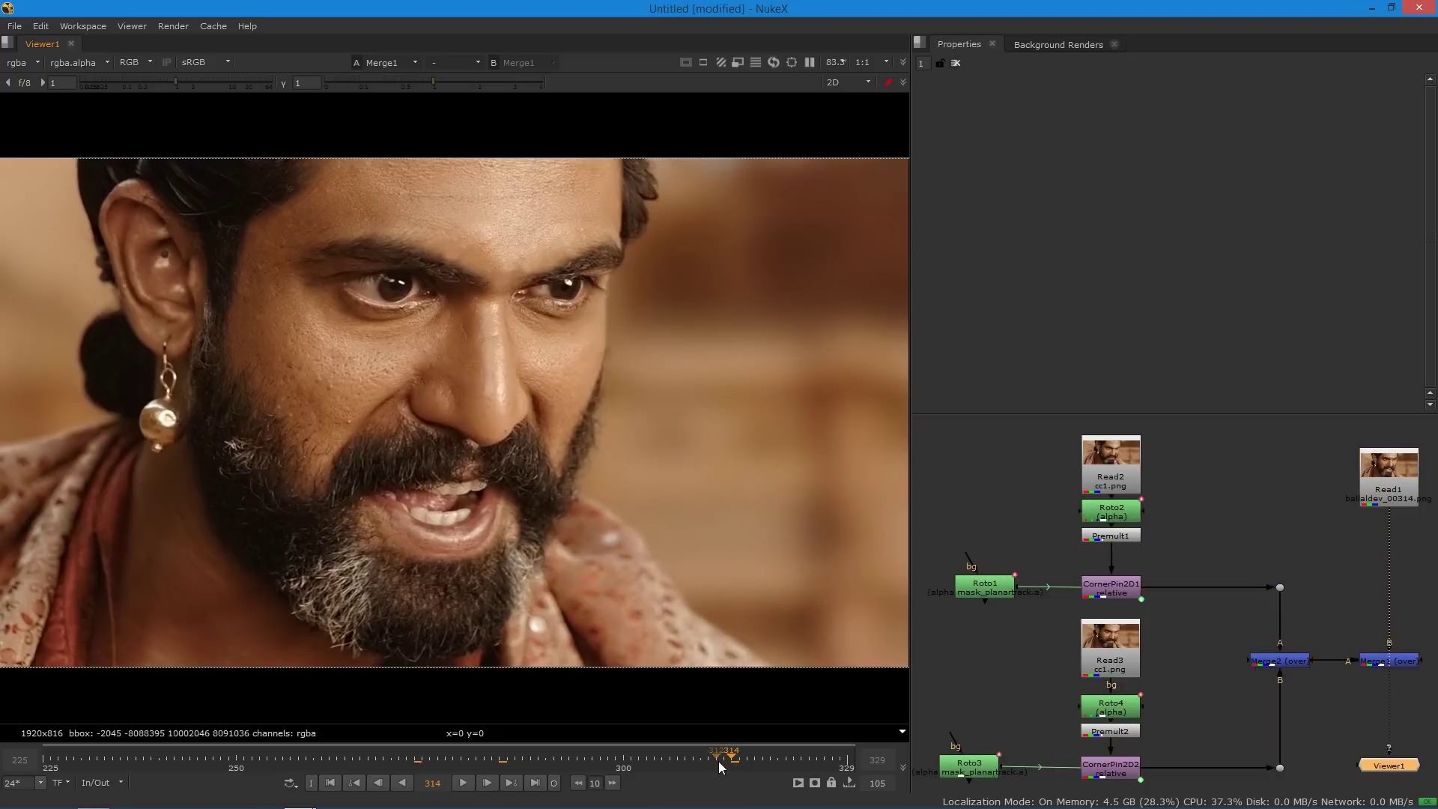
pyautogui.click(113, 758)
pyautogui.press('1')
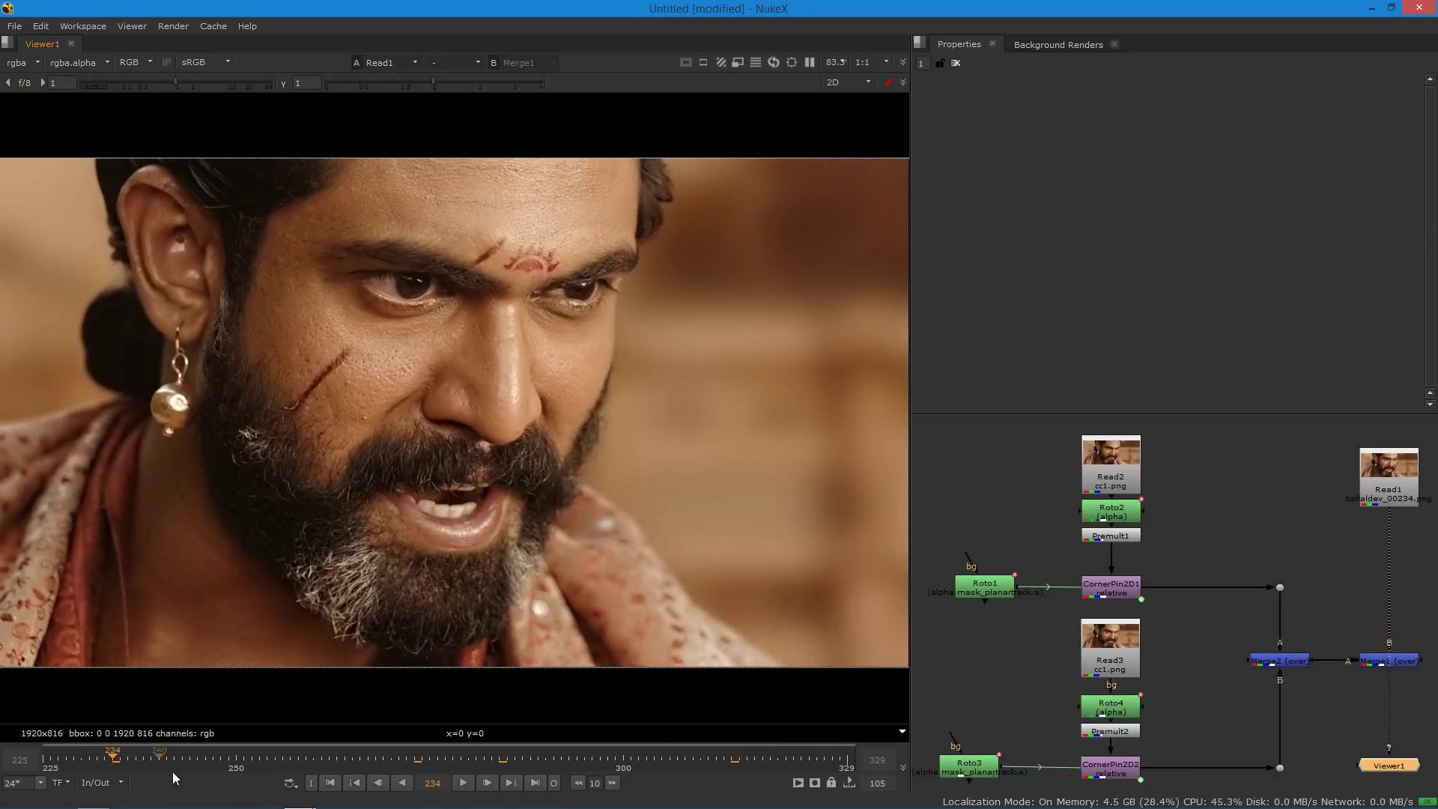
pyautogui.press('2')
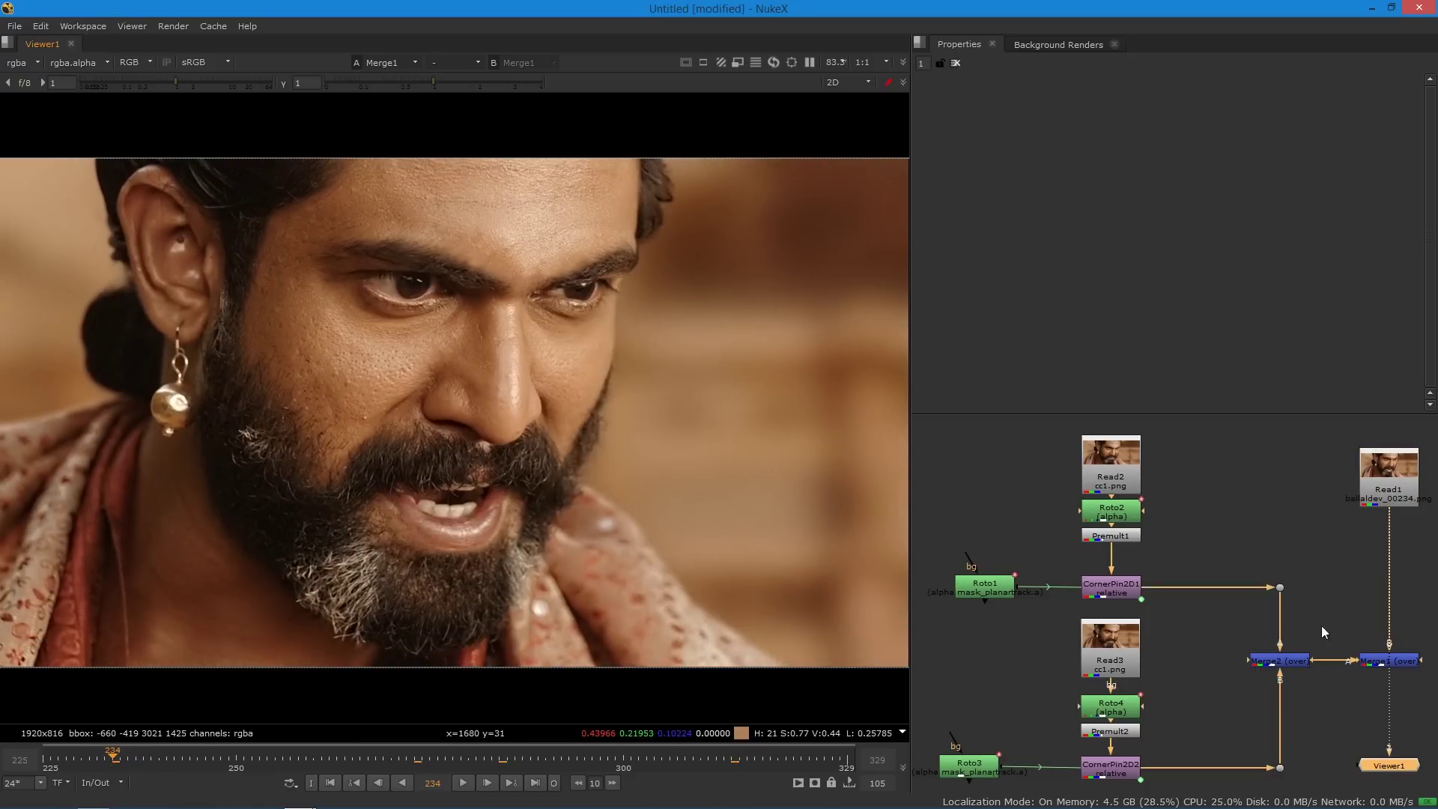
# Select the final merge node and switch to another application.
pyautogui.click(1400, 662)
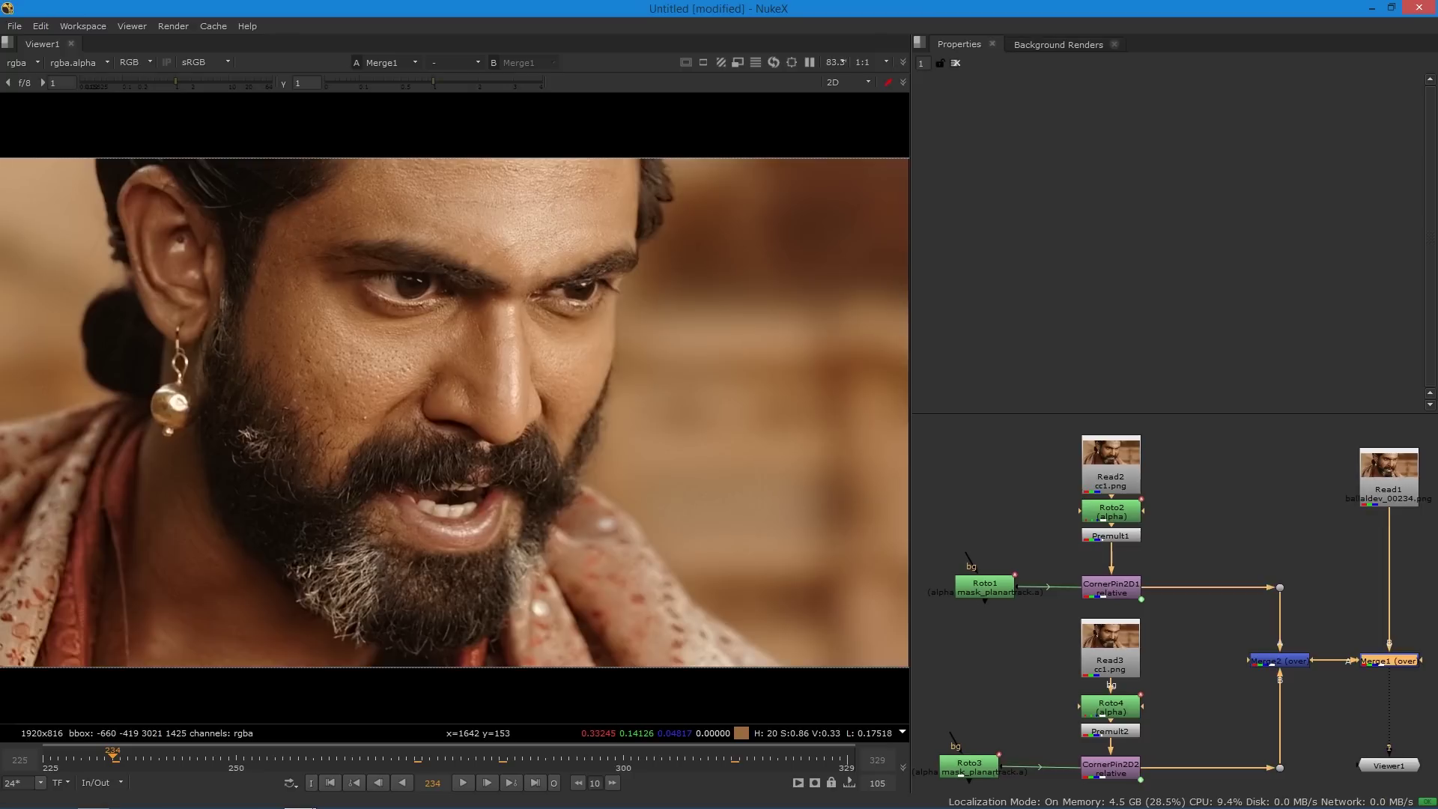
pyautogui.hotkey('alt', 'Tab')
pyautogui.moveTo(1367, 401); pyautogui.dragTo(1024, 494)
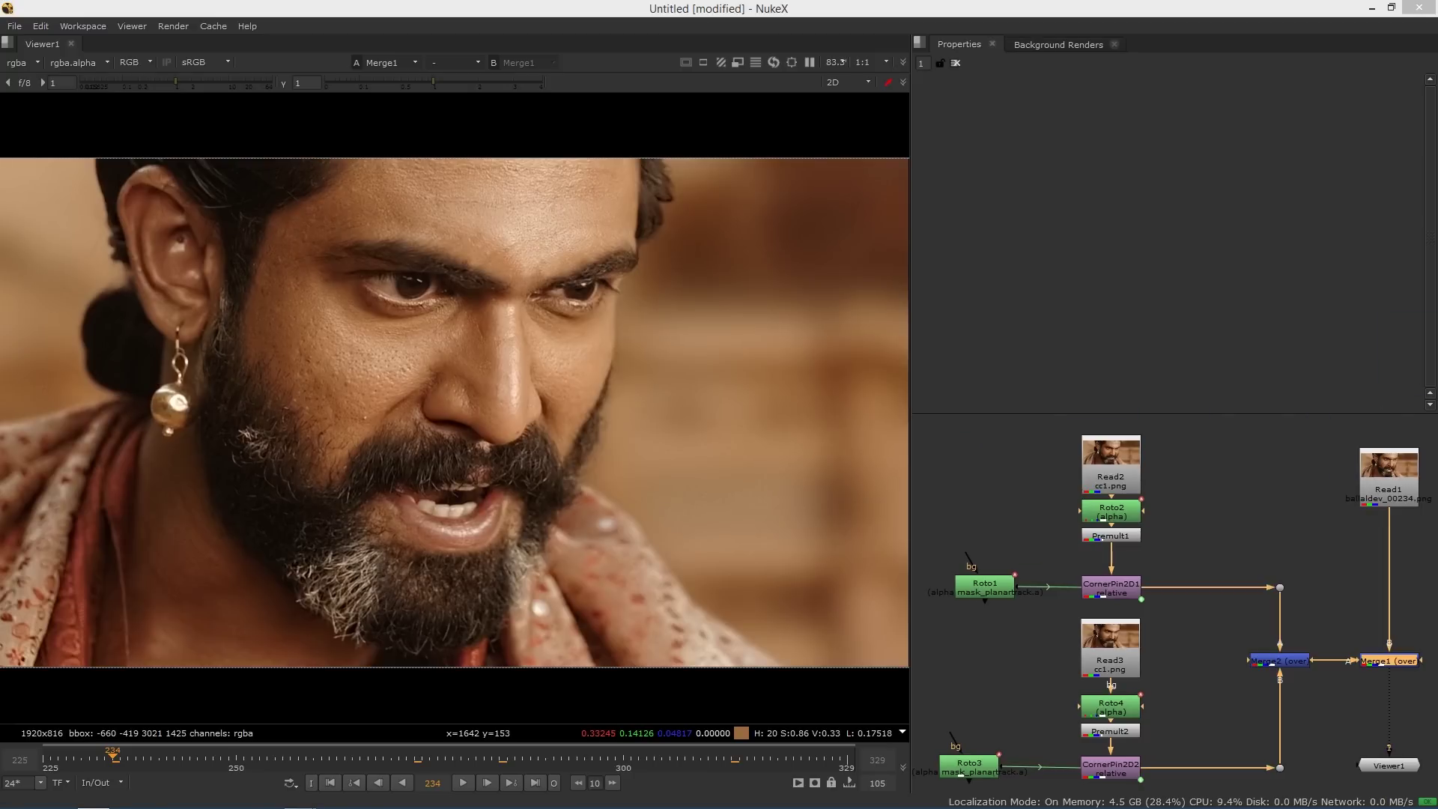
# Change Read2's file from cc1.png to cc2.png, the red fleur-de-lis.
pyautogui.click(1173, 466)
pyautogui.doubleClick(1094, 468)
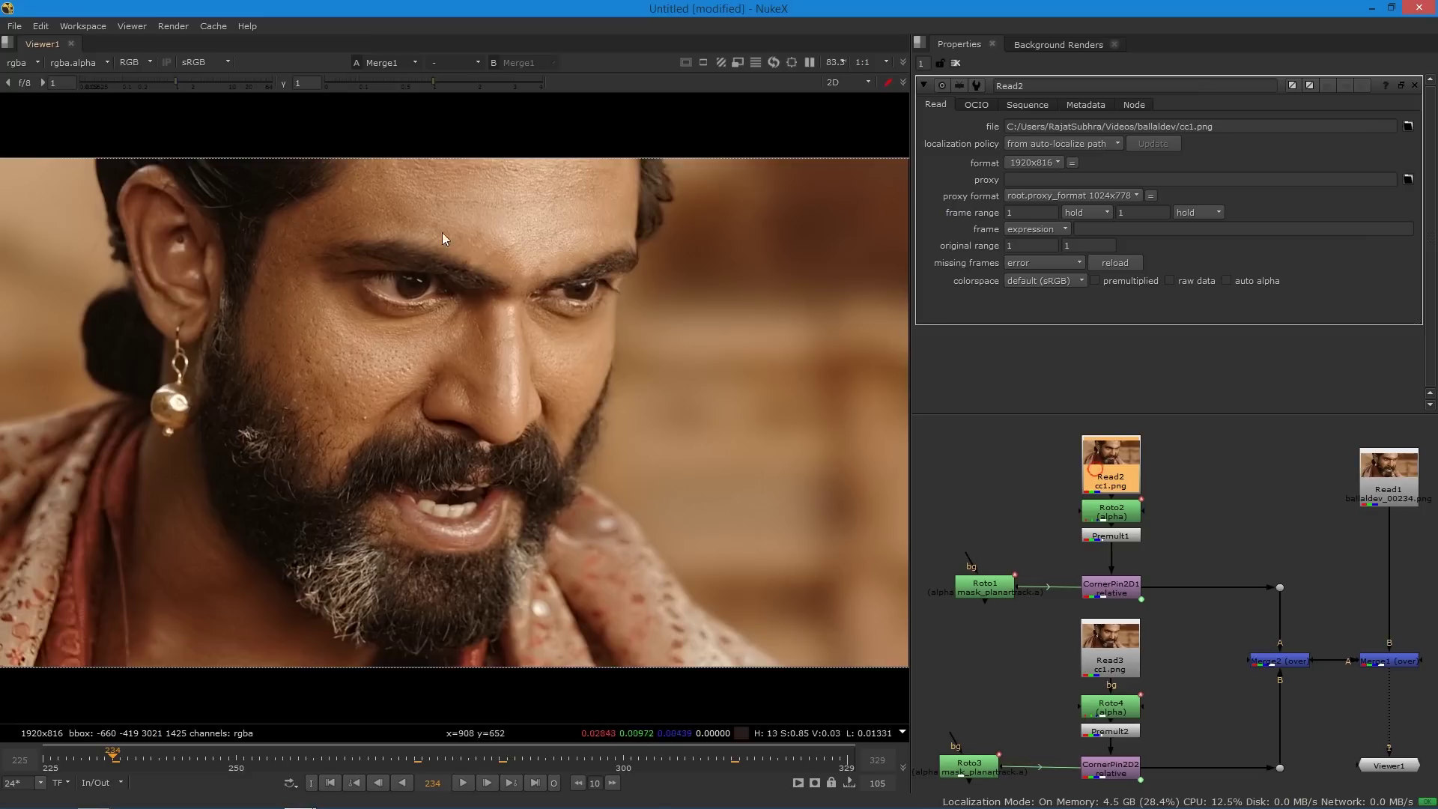
pyautogui.scroll(3, 552, 247)
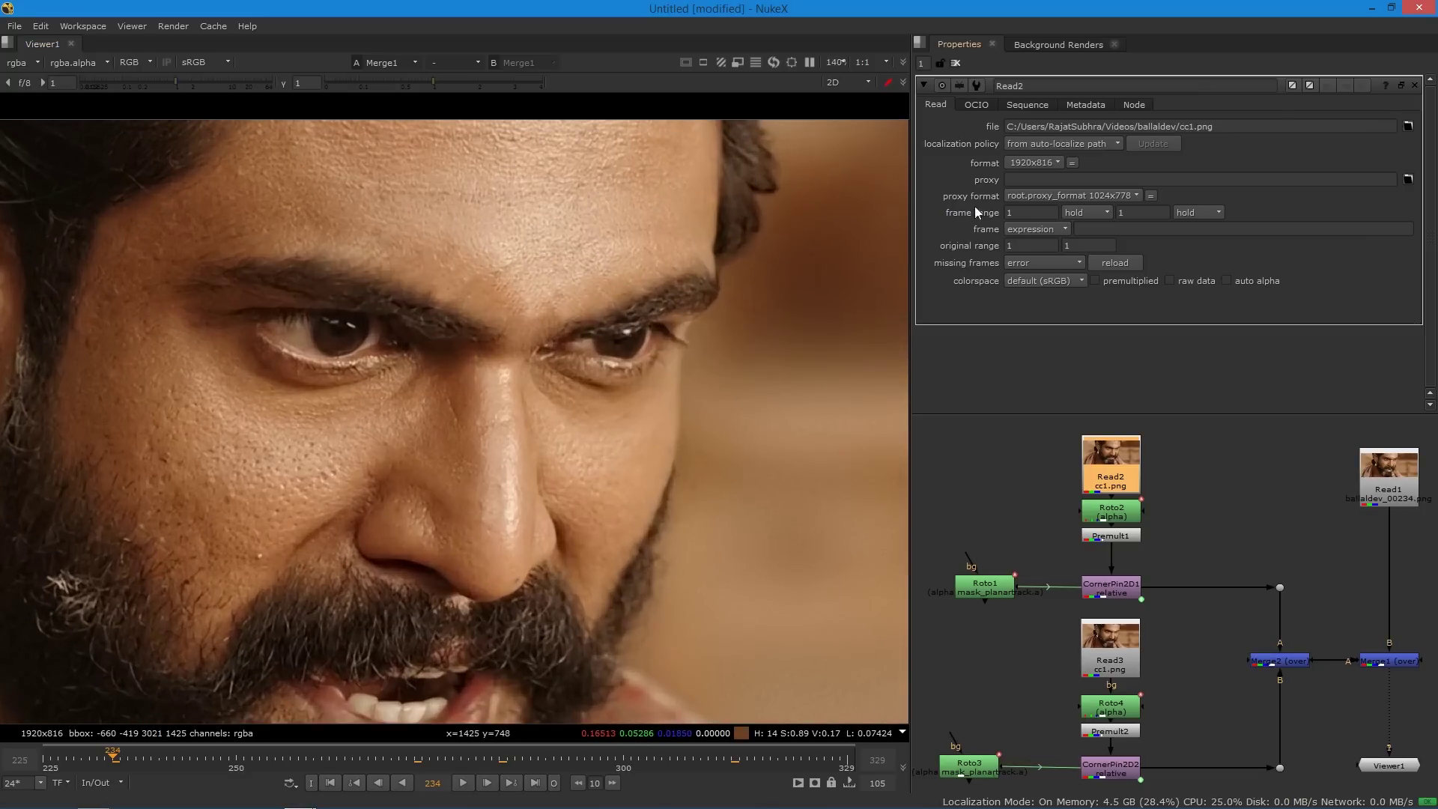
pyautogui.click(1190, 127)
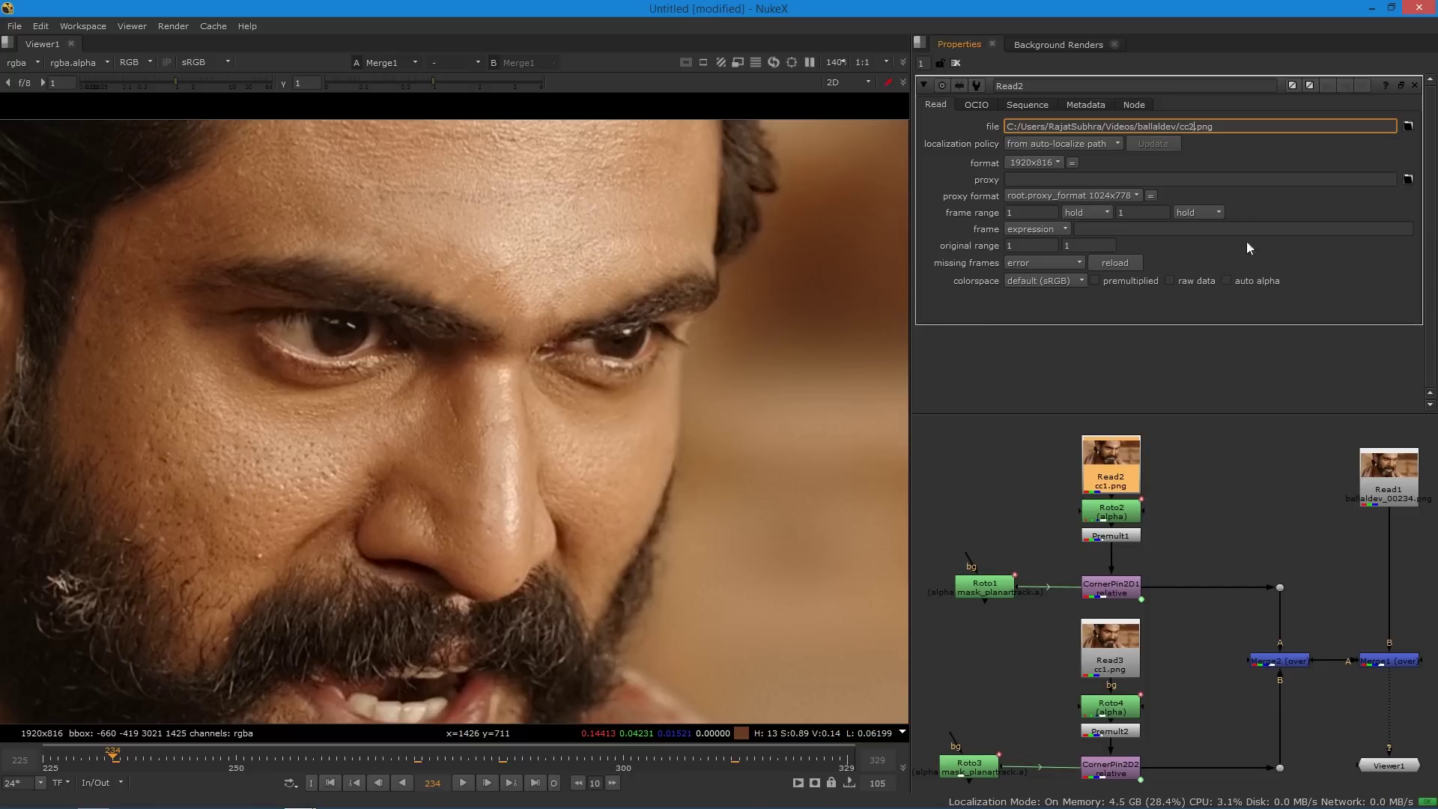
pyautogui.click(1194, 386)
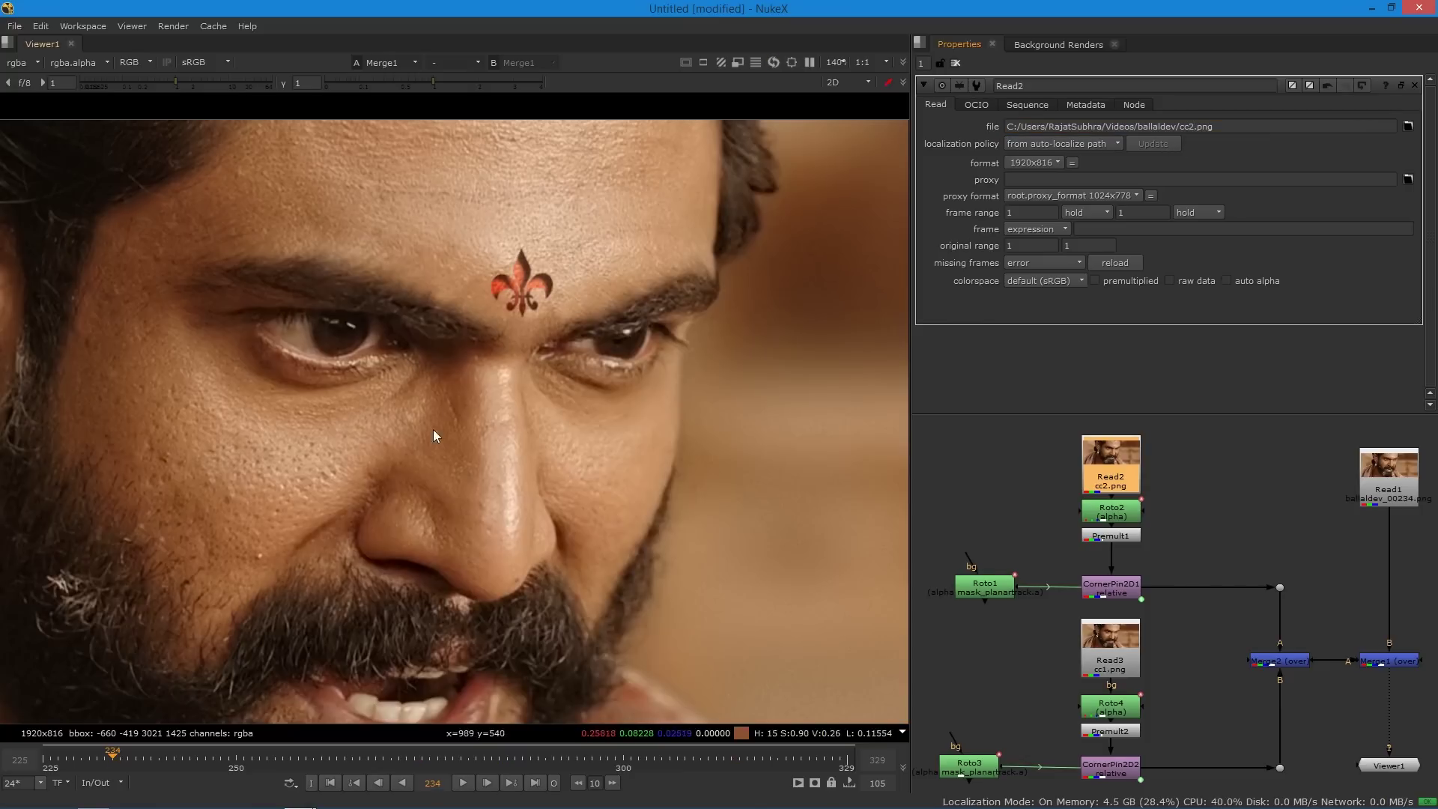
pyautogui.moveTo(419, 452); pyautogui.dragTo(662, 370, button='middle')
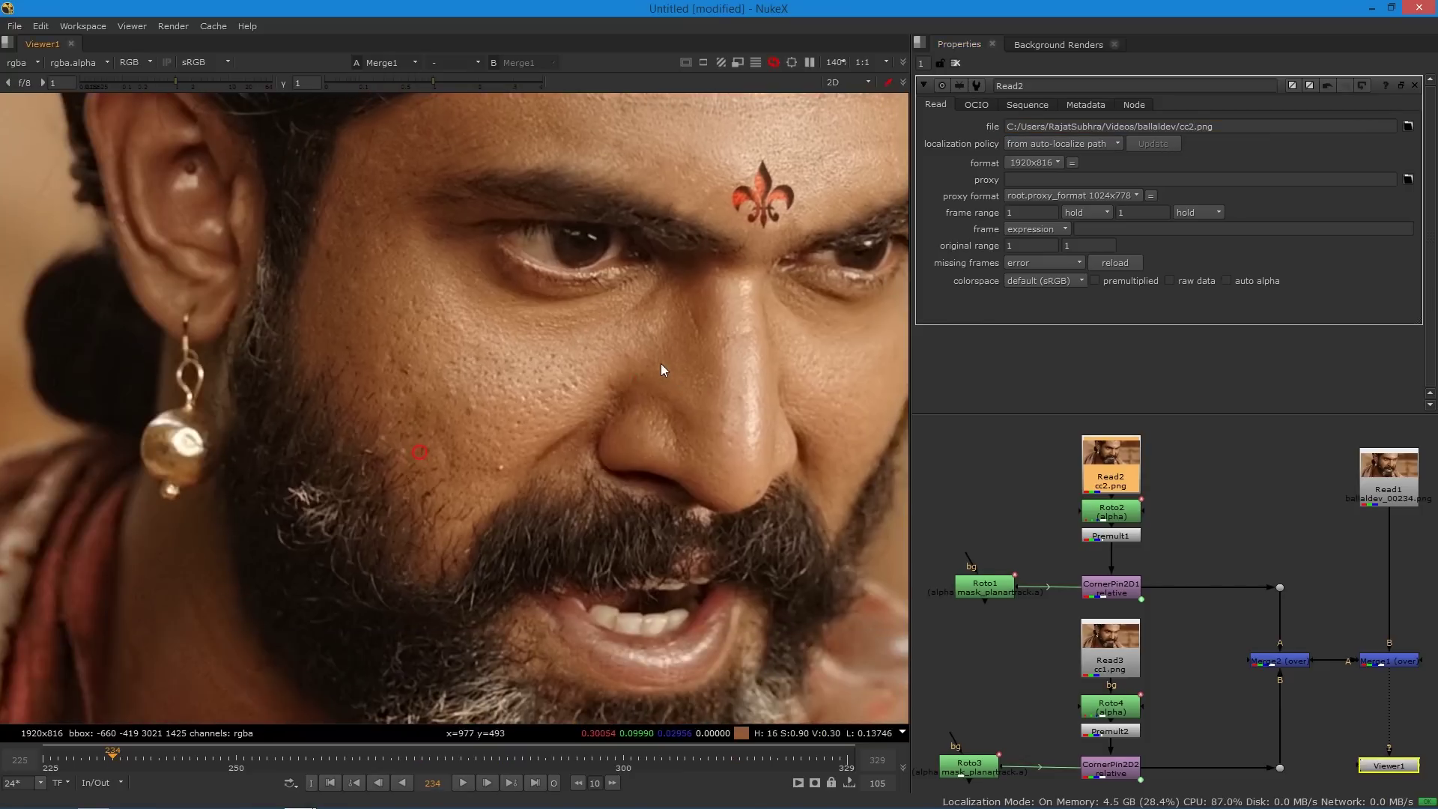
# Change Read3's file to cc3.png, the stitched scar.
pyautogui.doubleClick(1098, 656)
pyautogui.click(1190, 127)
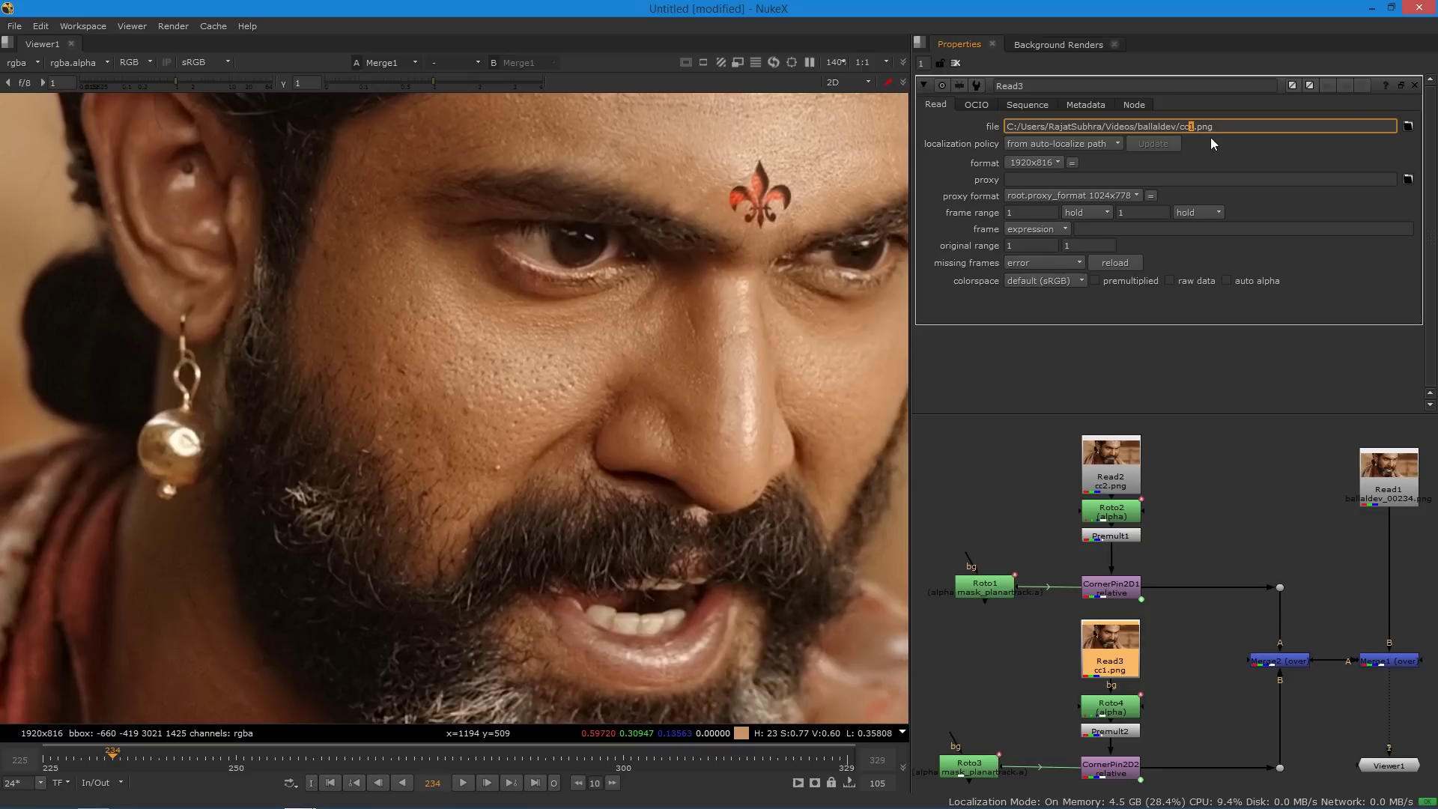
pyautogui.click(1228, 552)
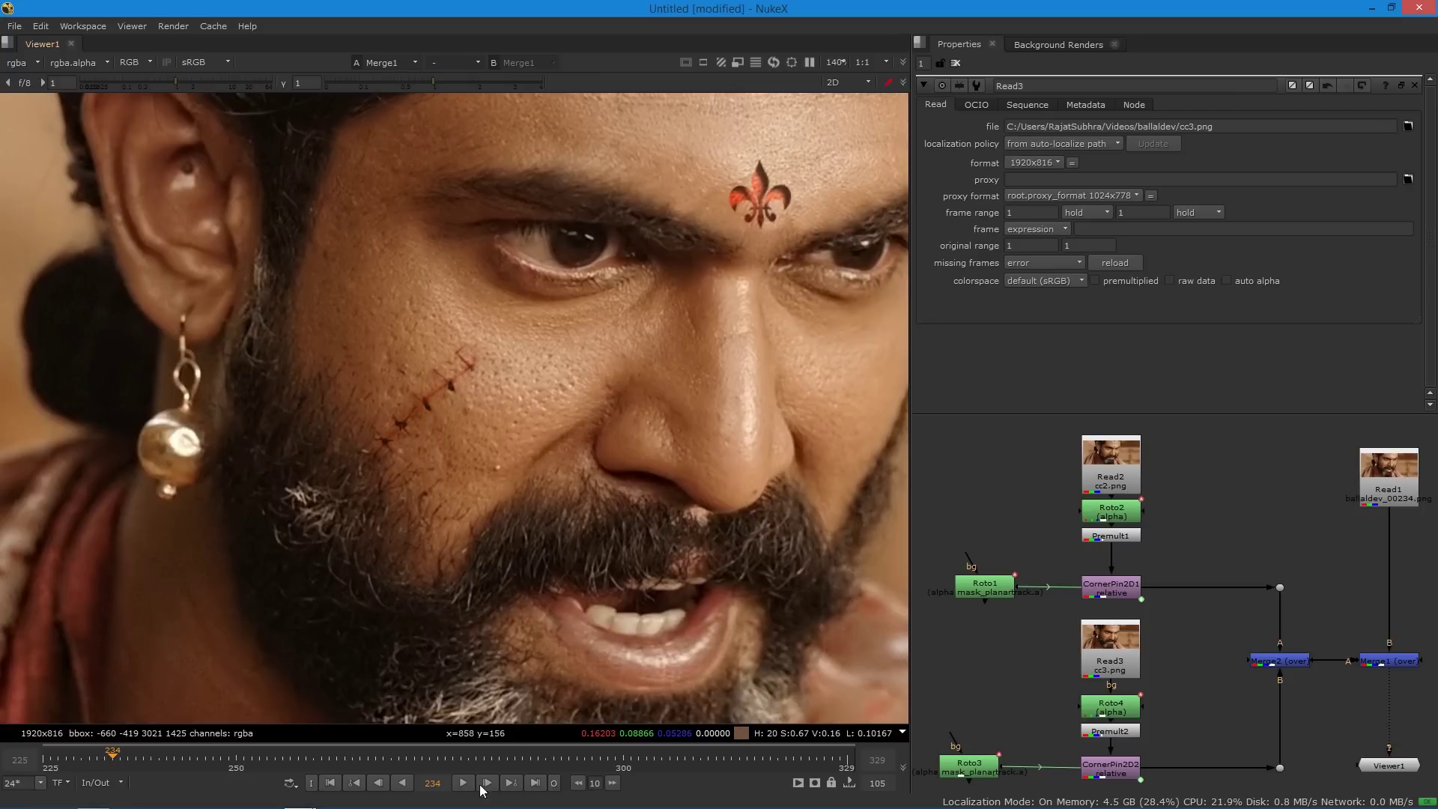
# Drag Roto4's Bezier1 end points over both scar ends, then close properties and fit the view.
pyautogui.doubleClick(1121, 720)
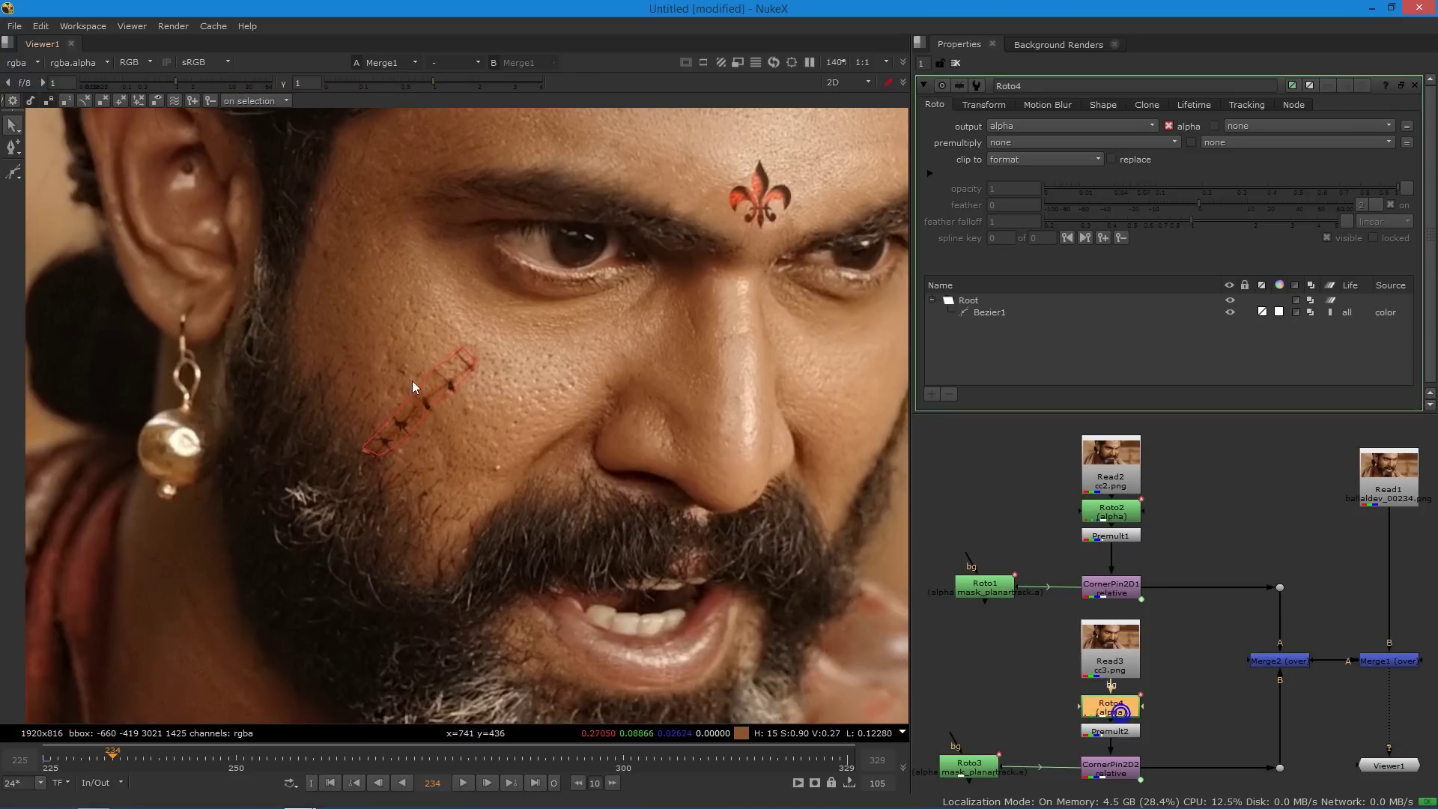
pyautogui.click(480, 378)
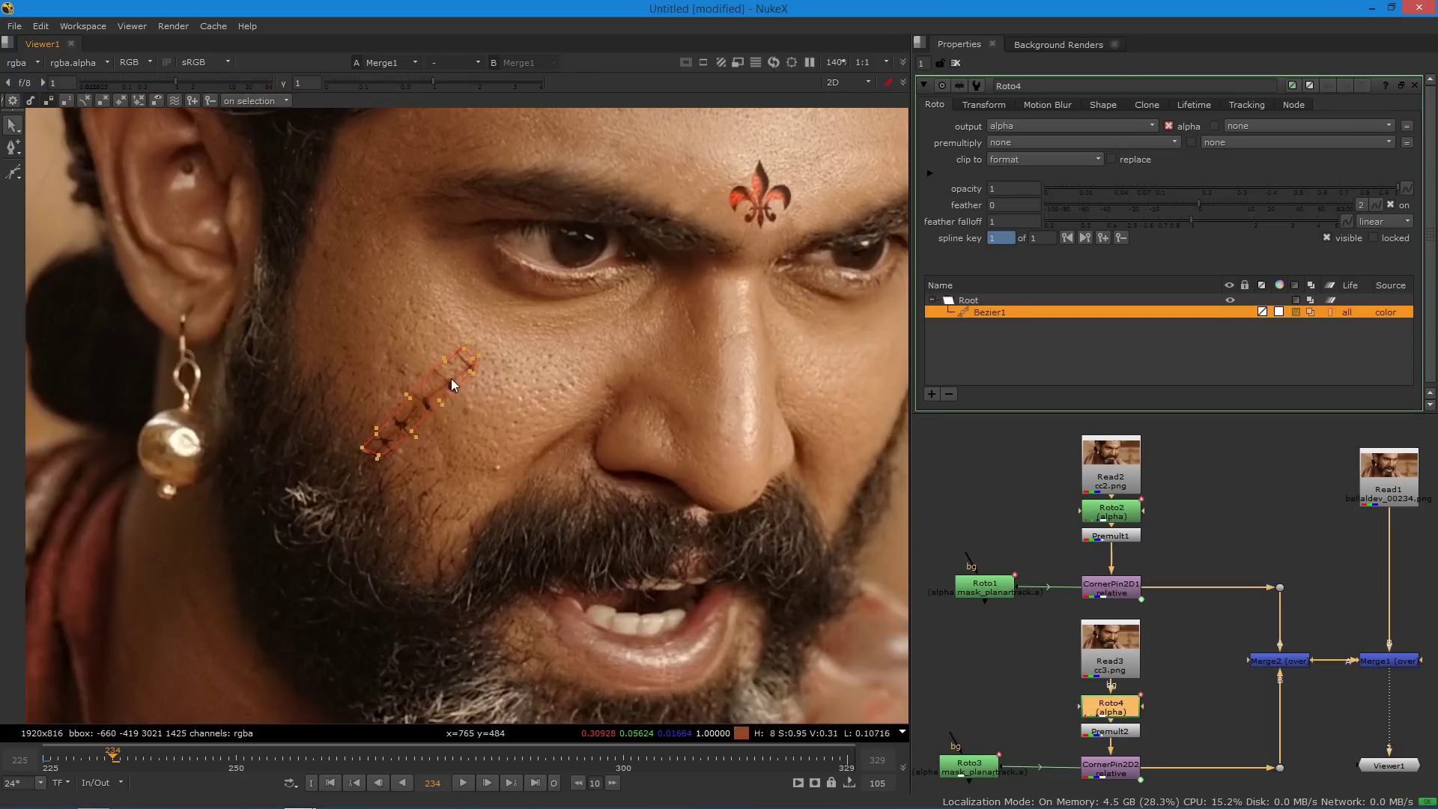
pyautogui.scroll(5, 451, 379)
pyautogui.moveTo(376, 397); pyautogui.dragTo(403, 411)
pyautogui.moveTo(451, 326); pyautogui.dragTo(485, 285)
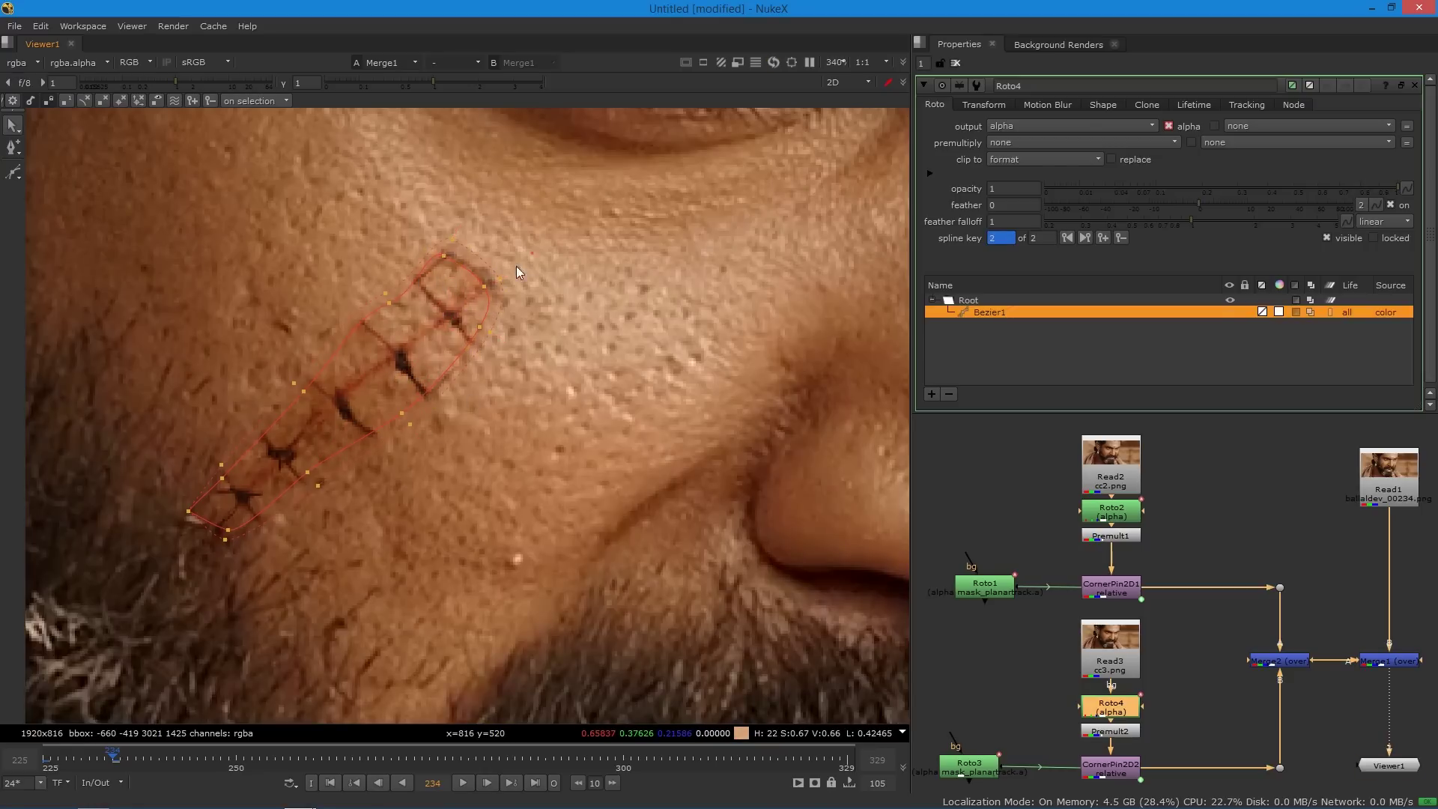
pyautogui.hotkey('ctrl', 'shift', 'a')
pyautogui.press('f')
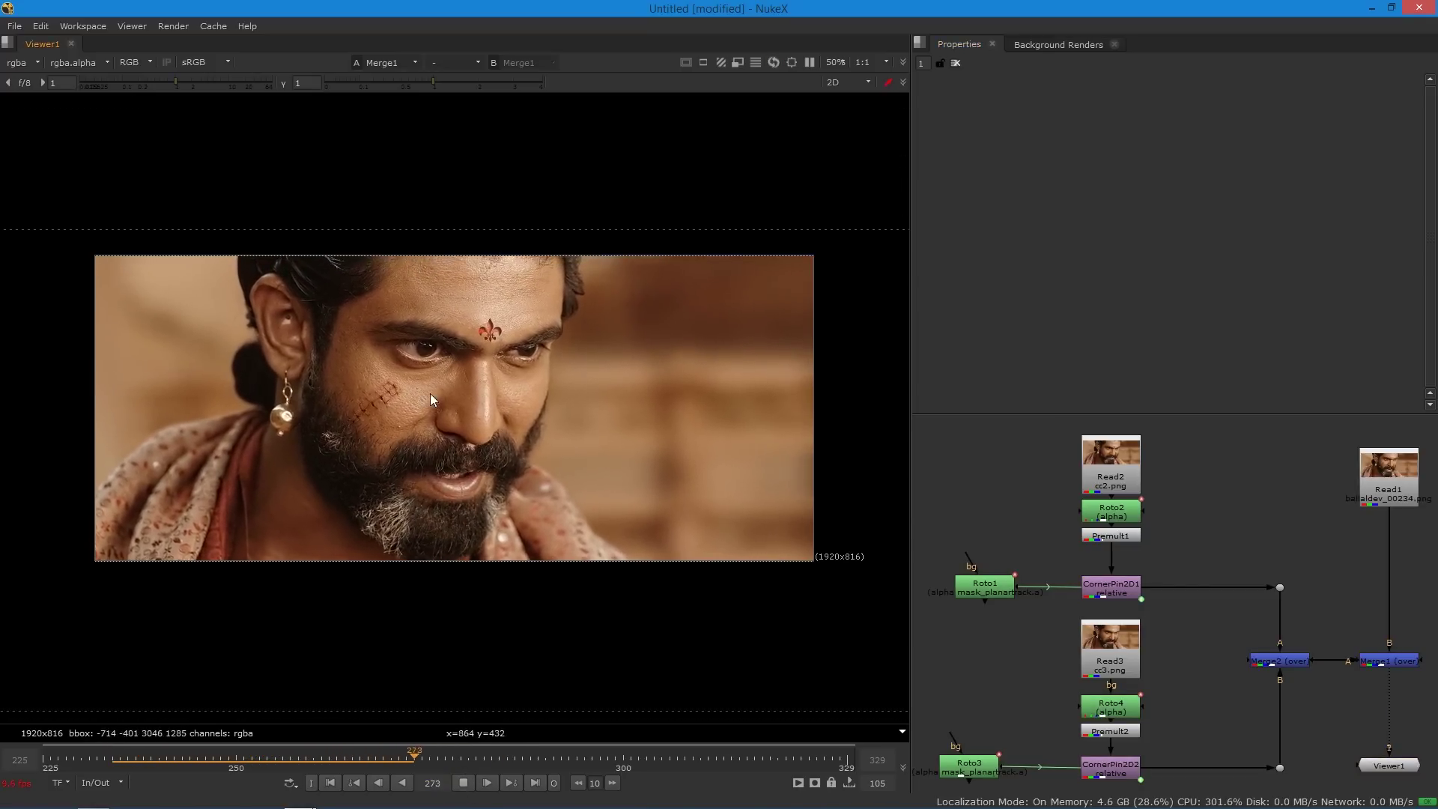
pyautogui.scroll(2, 439, 331)
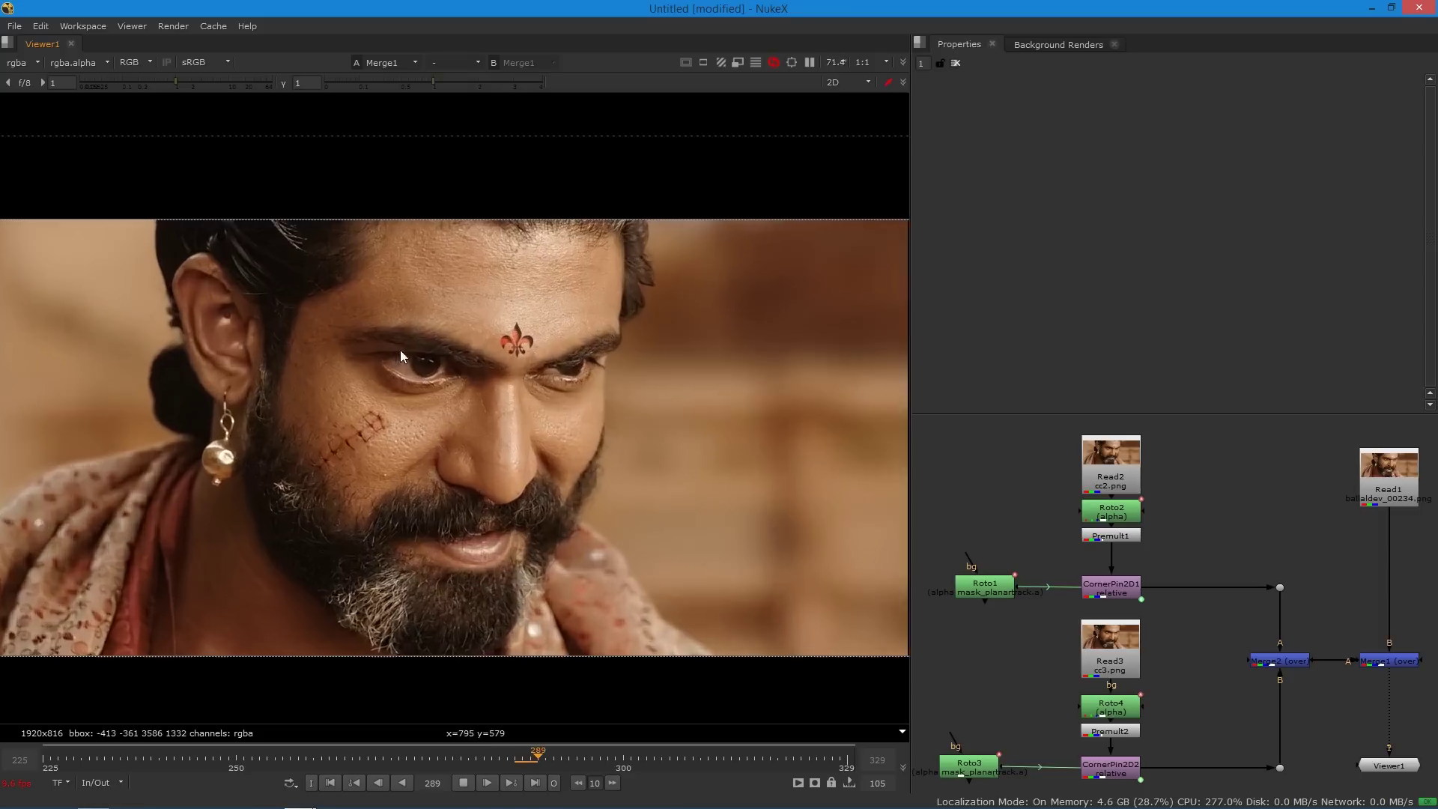
pyautogui.scroll(1, 400, 349)
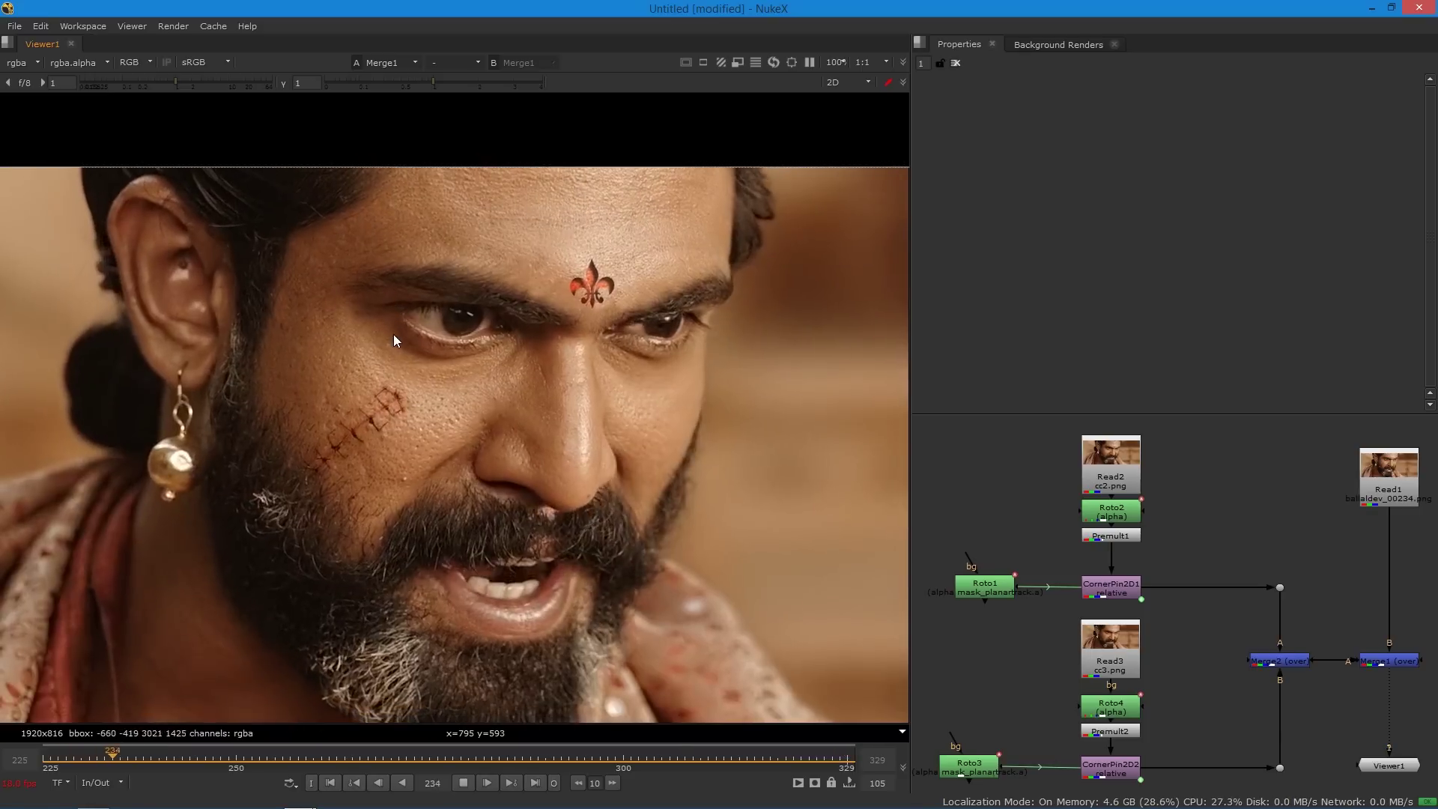
pyautogui.click(466, 781)
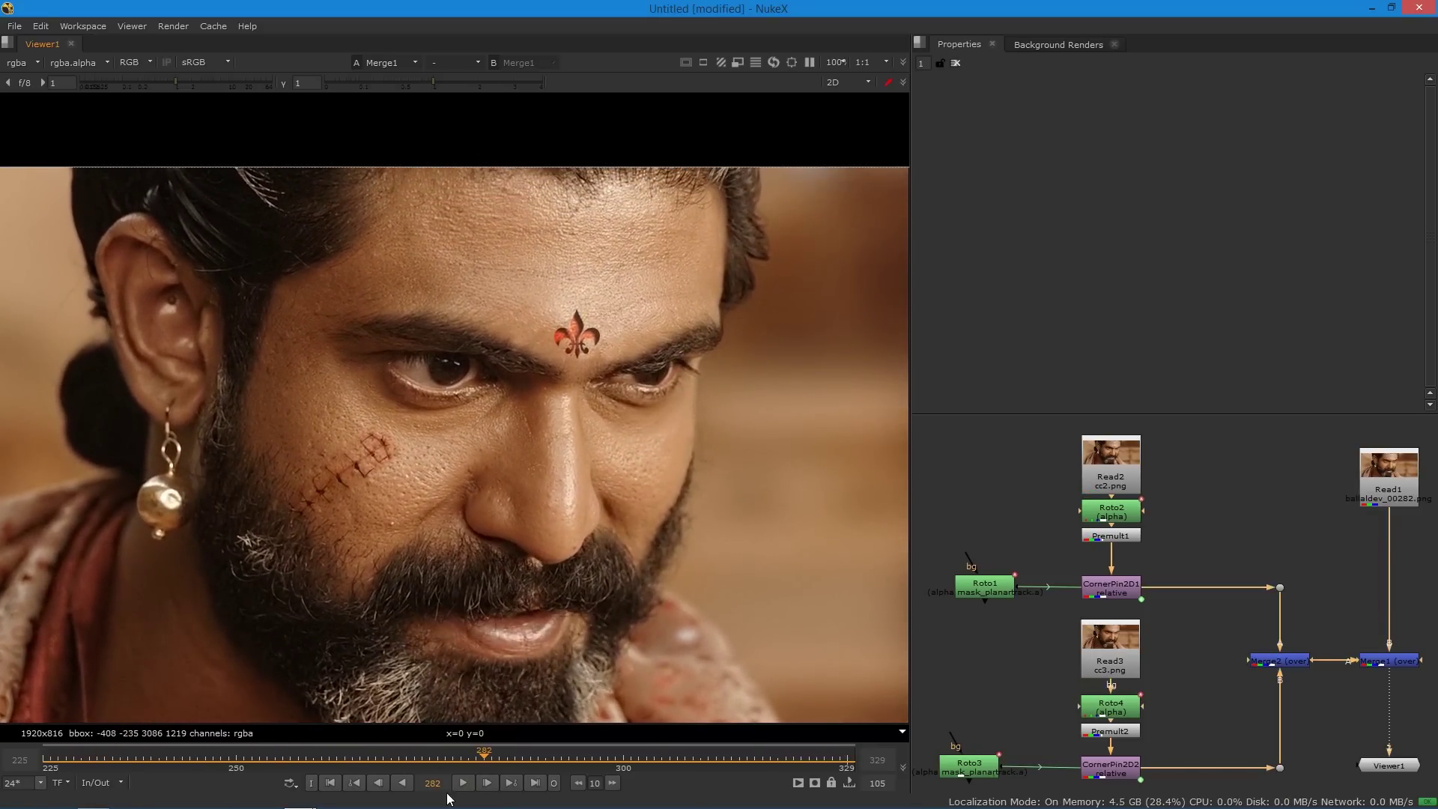